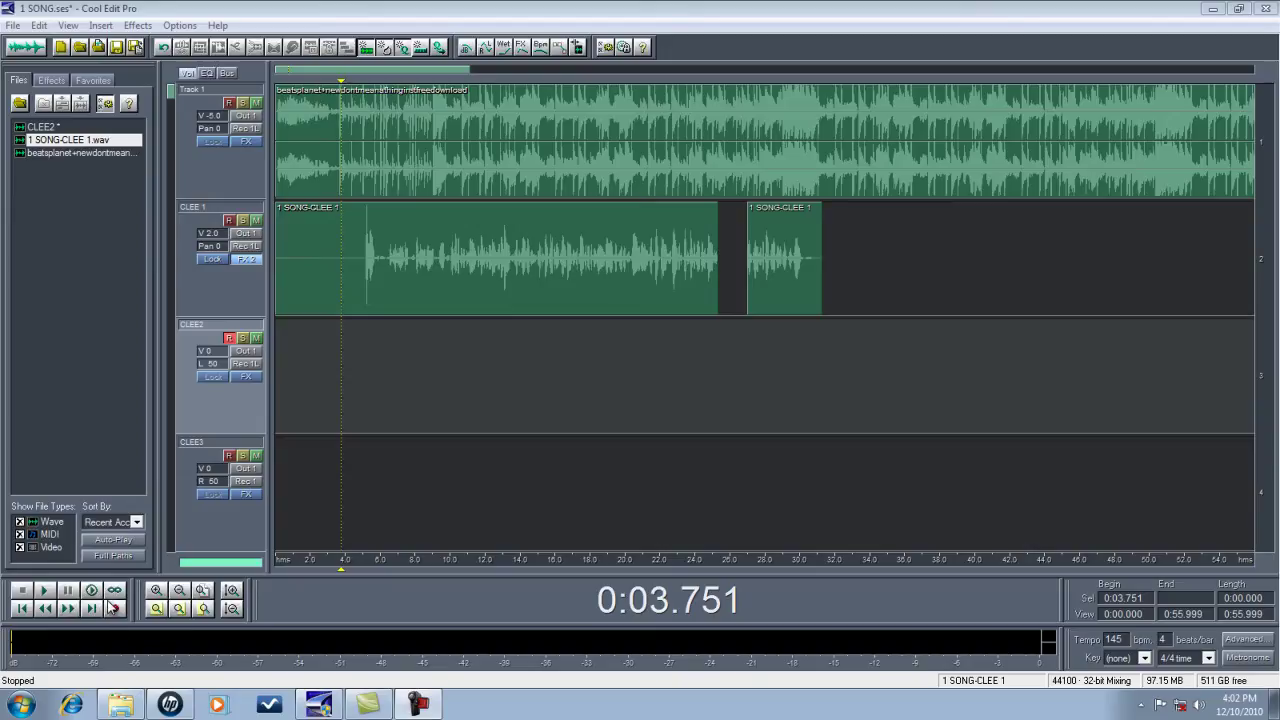
Record an ad-lib take onto the CLEE2 track from about 4 seconds onward.
{"action": "left_click", "coordinate": [113, 607]}
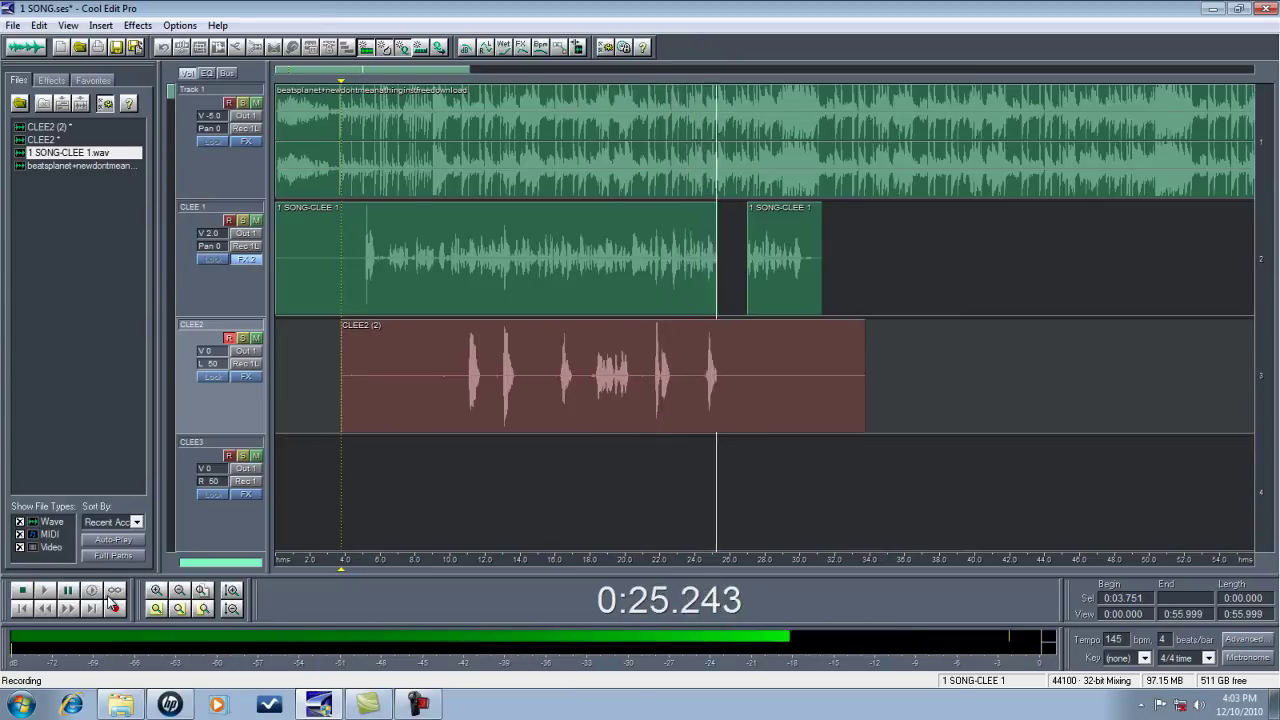
Stop the CLEE2 take, then record and select a short 4–10 s ad-lib clip on CLEE3.
{"action": "left_click", "coordinate": [112, 602]}
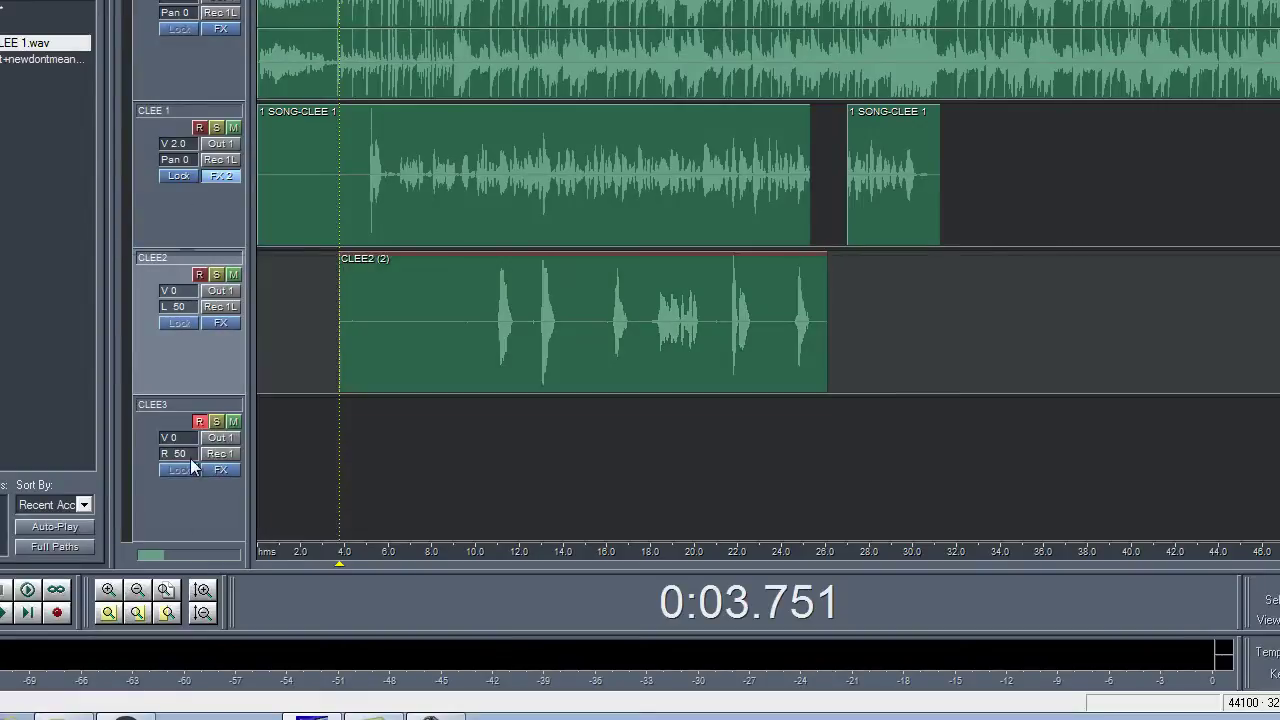
{"action": "left_click", "coordinate": [60, 615]}
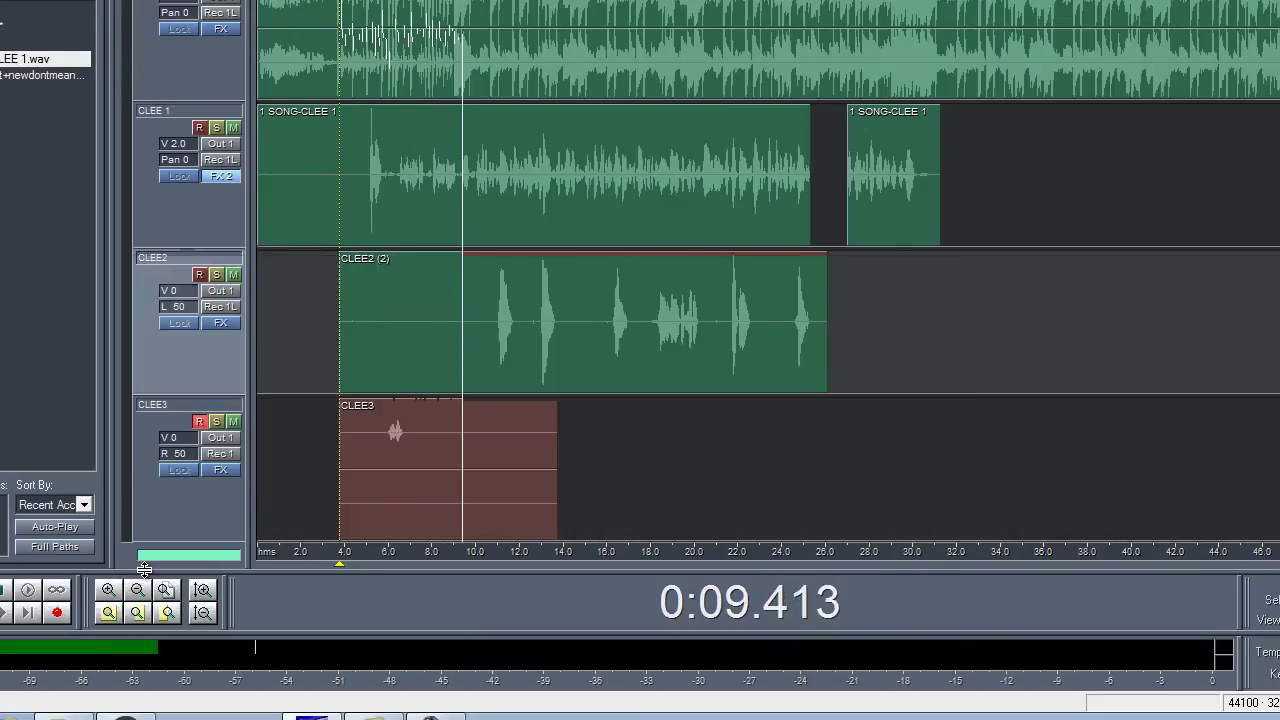
{"action": "key", "text": "space"}
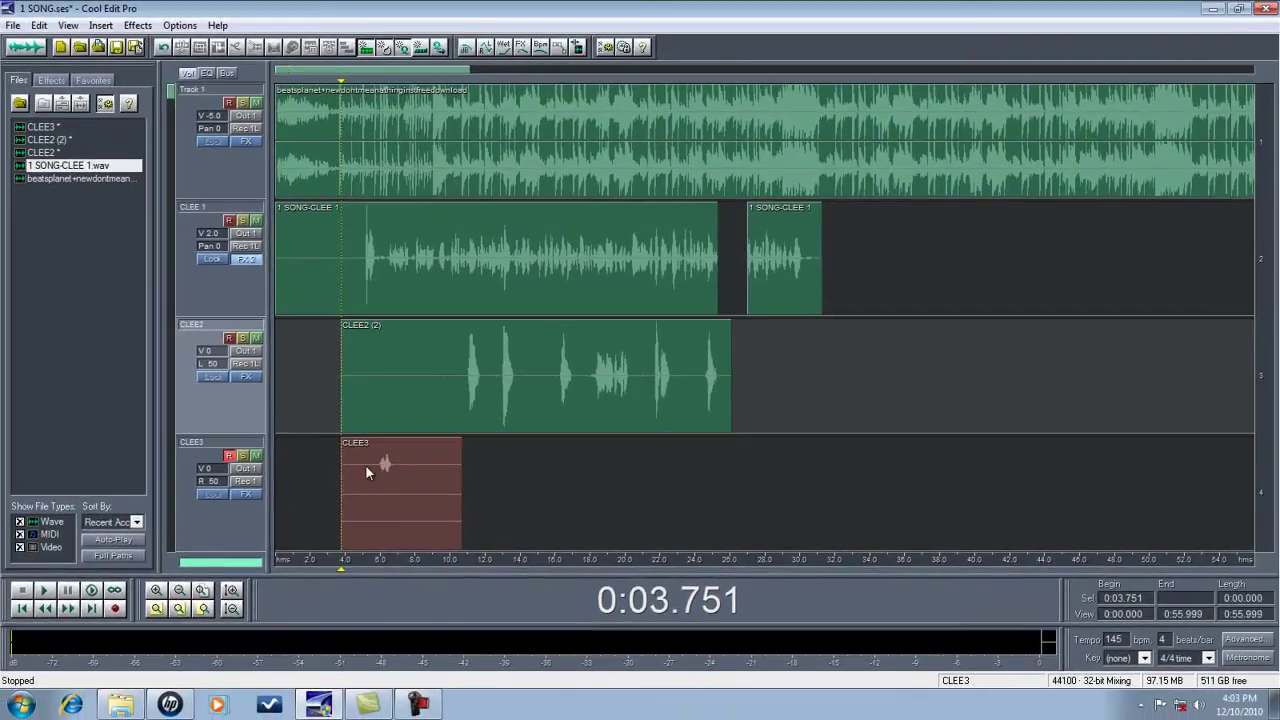
{"action": "left_click", "coordinate": [350, 465]}
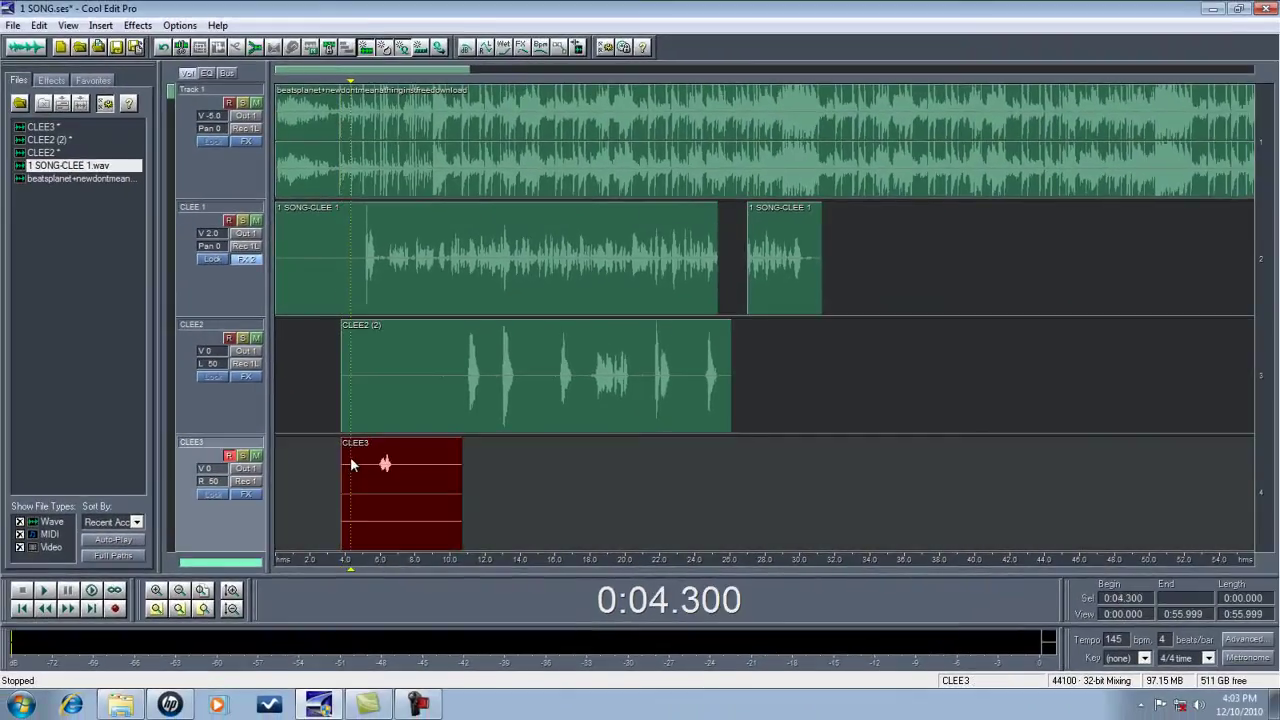
{"action": "key", "text": "Page_Down"}
Close the CLEE3 file, discarding its take from the session.
{"action": "left_click_drag", "start_coordinate": [412, 77], "coordinate": [398, 77]}
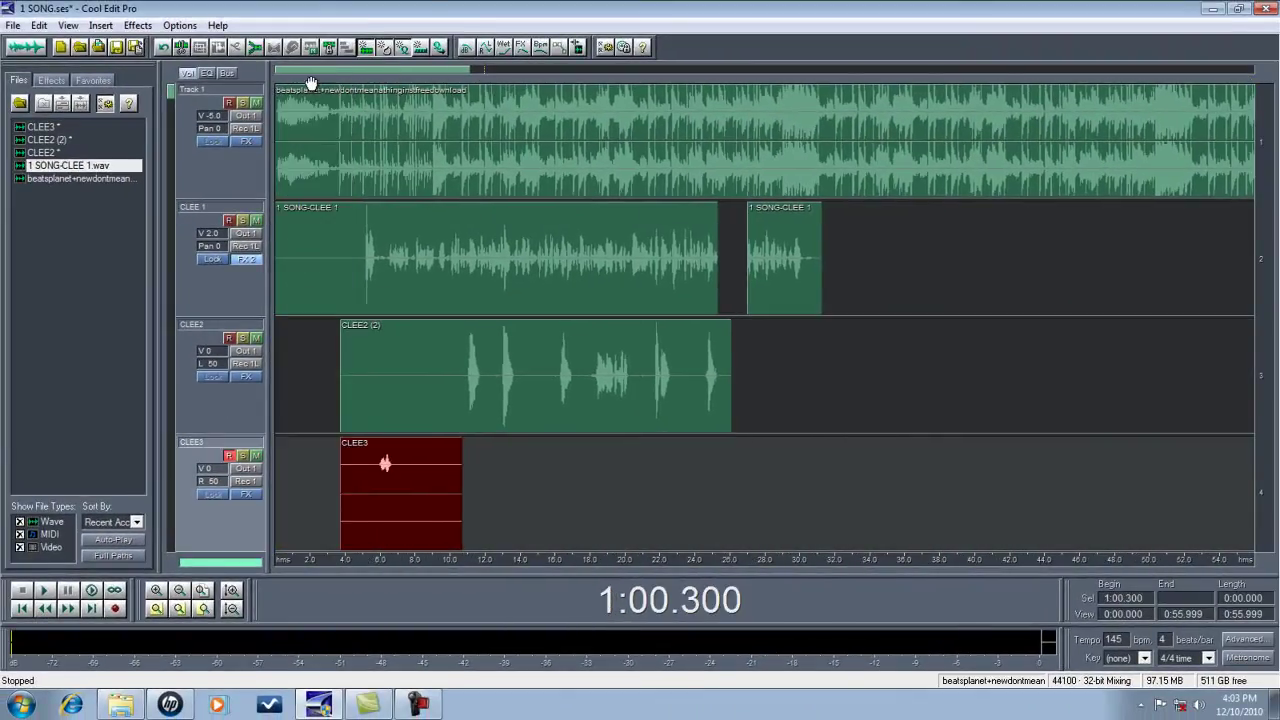
{"action": "right_click", "coordinate": [48, 126]}
{"action": "left_click", "coordinate": [90, 130]}
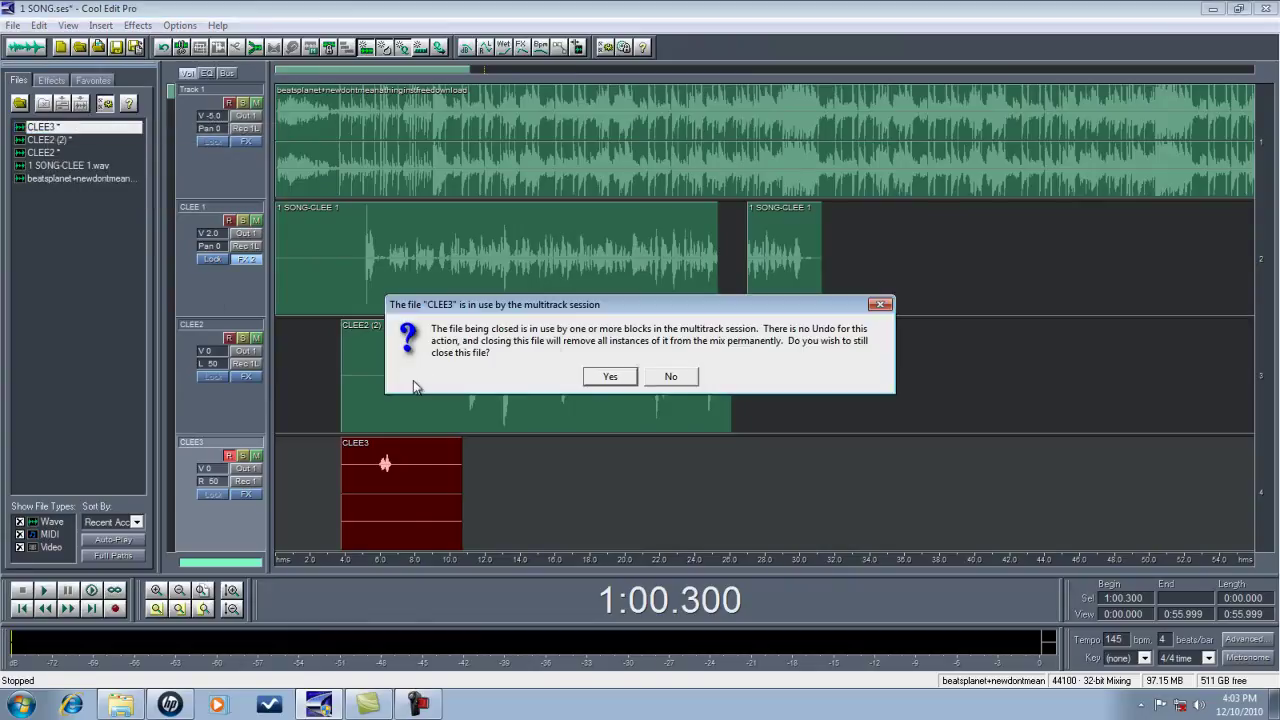
{"action": "left_click", "coordinate": [610, 376]}
Save the session, saving the CLEE2 recording as a wave file.
{"action": "left_click", "coordinate": [14, 25]}
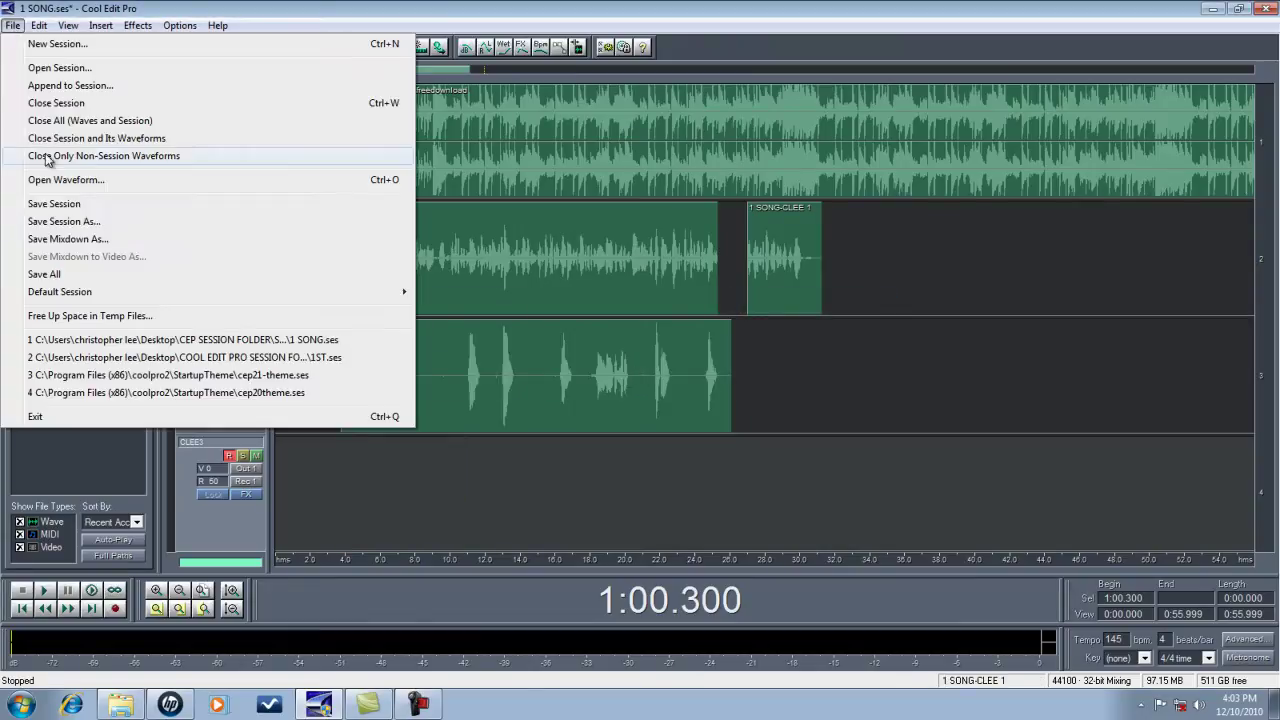
{"action": "left_click", "coordinate": [60, 204]}
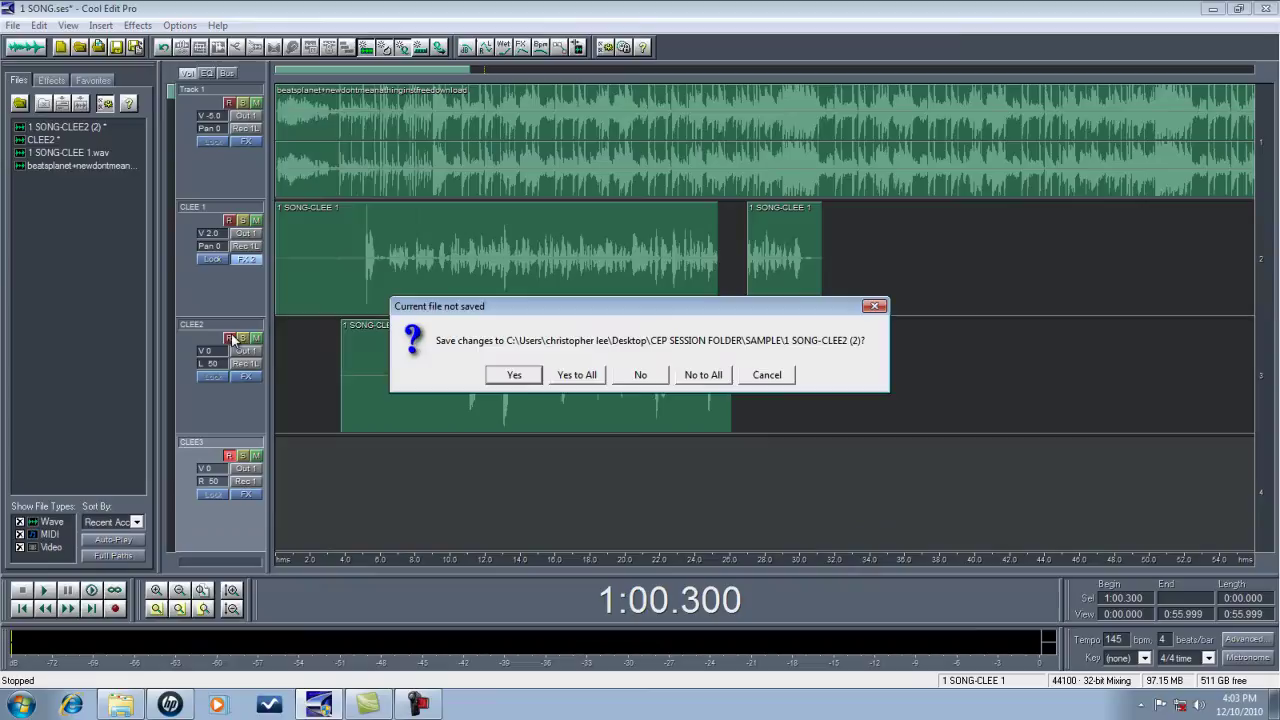
{"action": "left_click", "coordinate": [577, 376]}
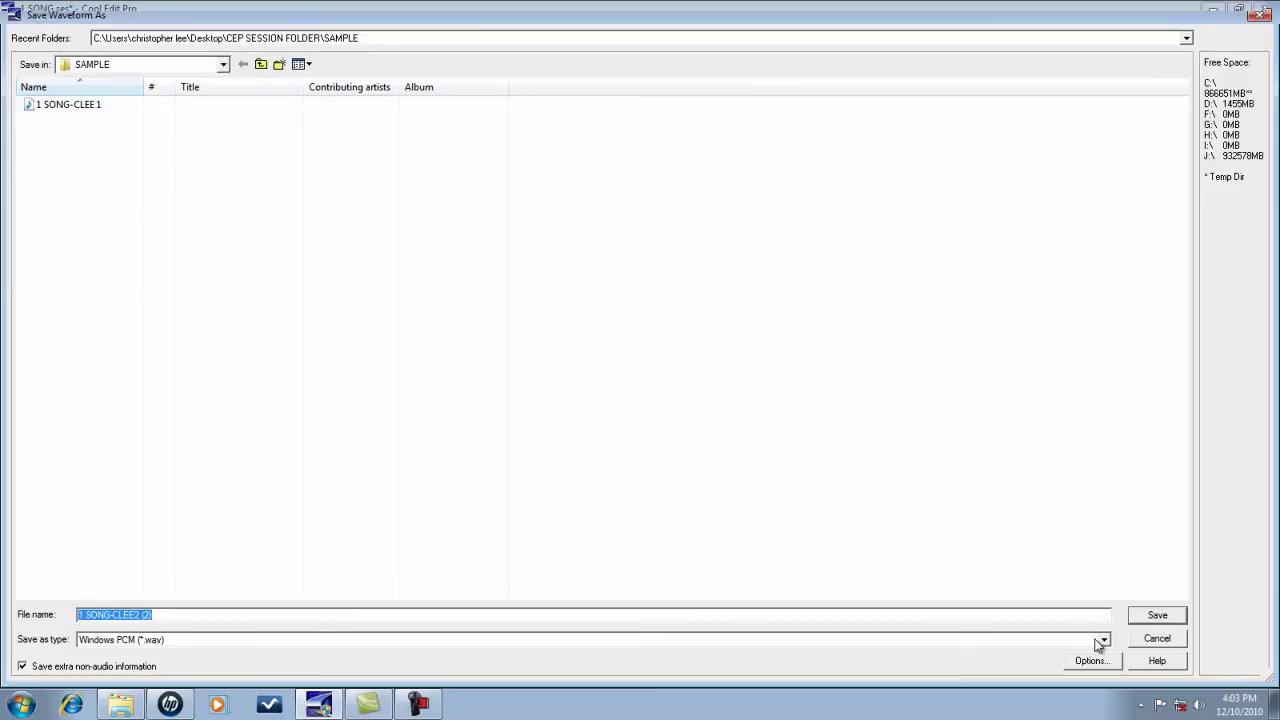
{"action": "left_click", "coordinate": [1159, 617]}
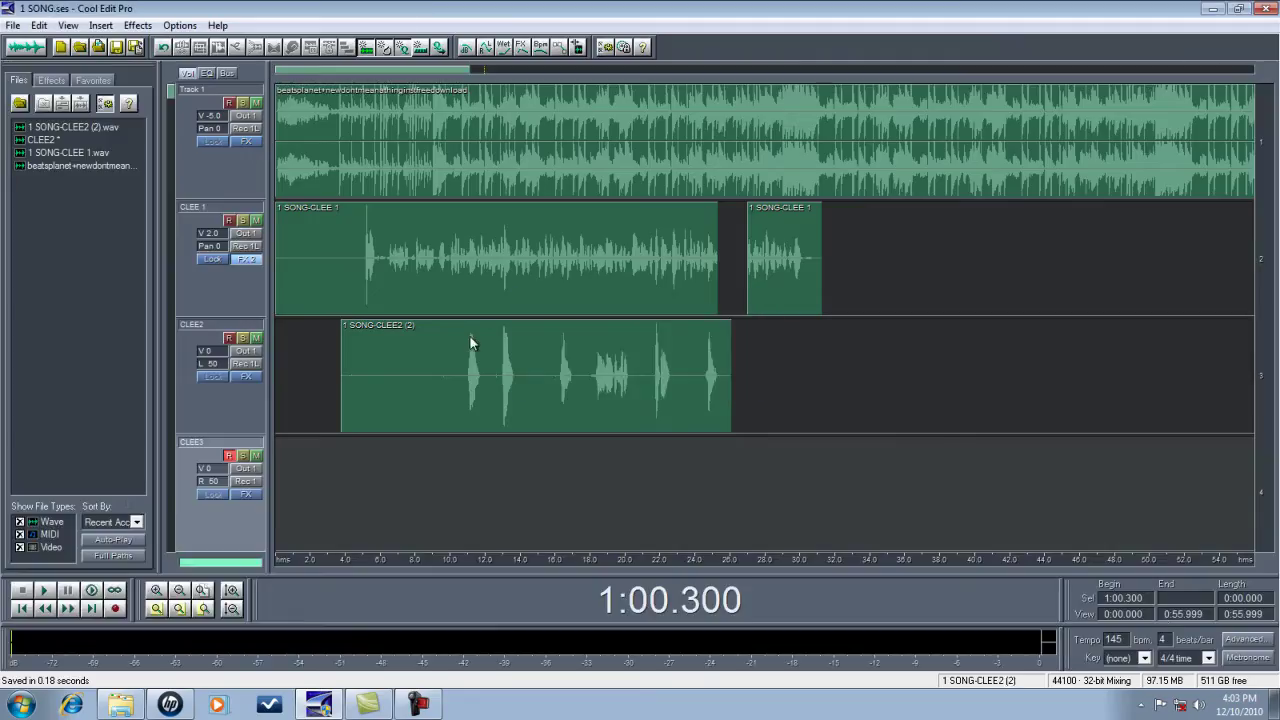
Apply one recording input to all tracks and save the session again.
{"action": "left_click", "coordinate": [252, 366]}
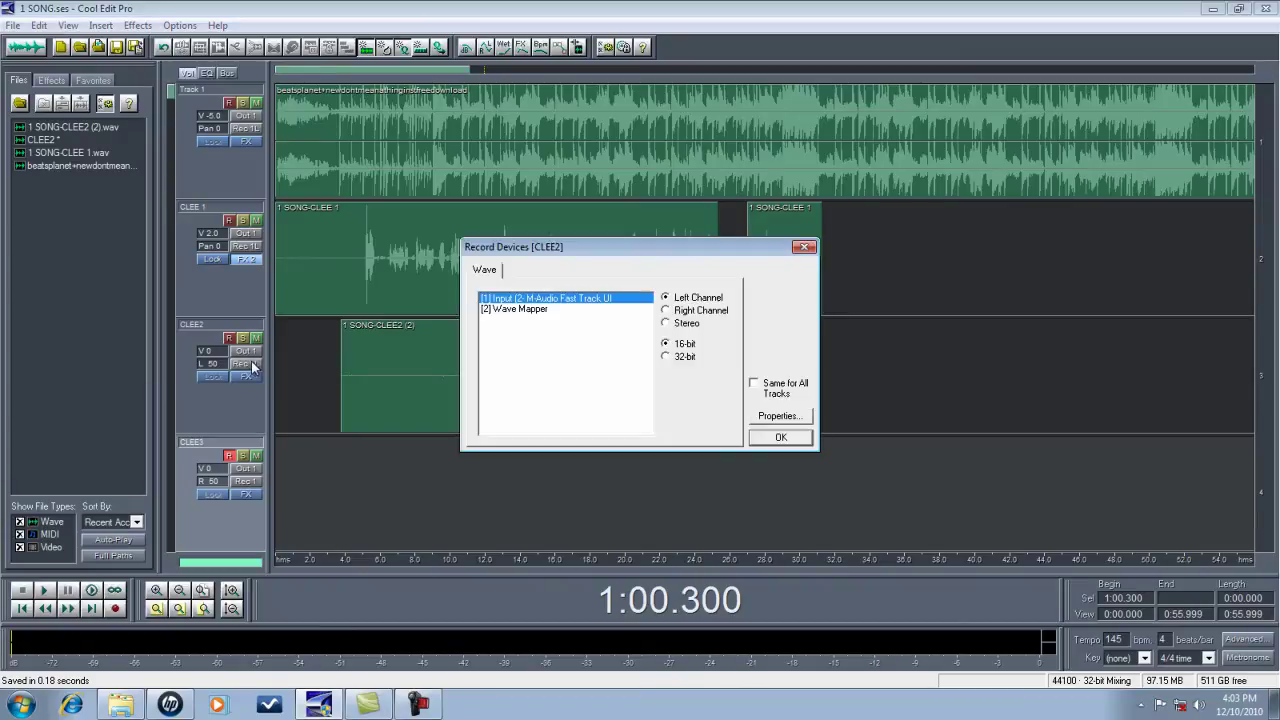
{"action": "left_click", "coordinate": [781, 439]}
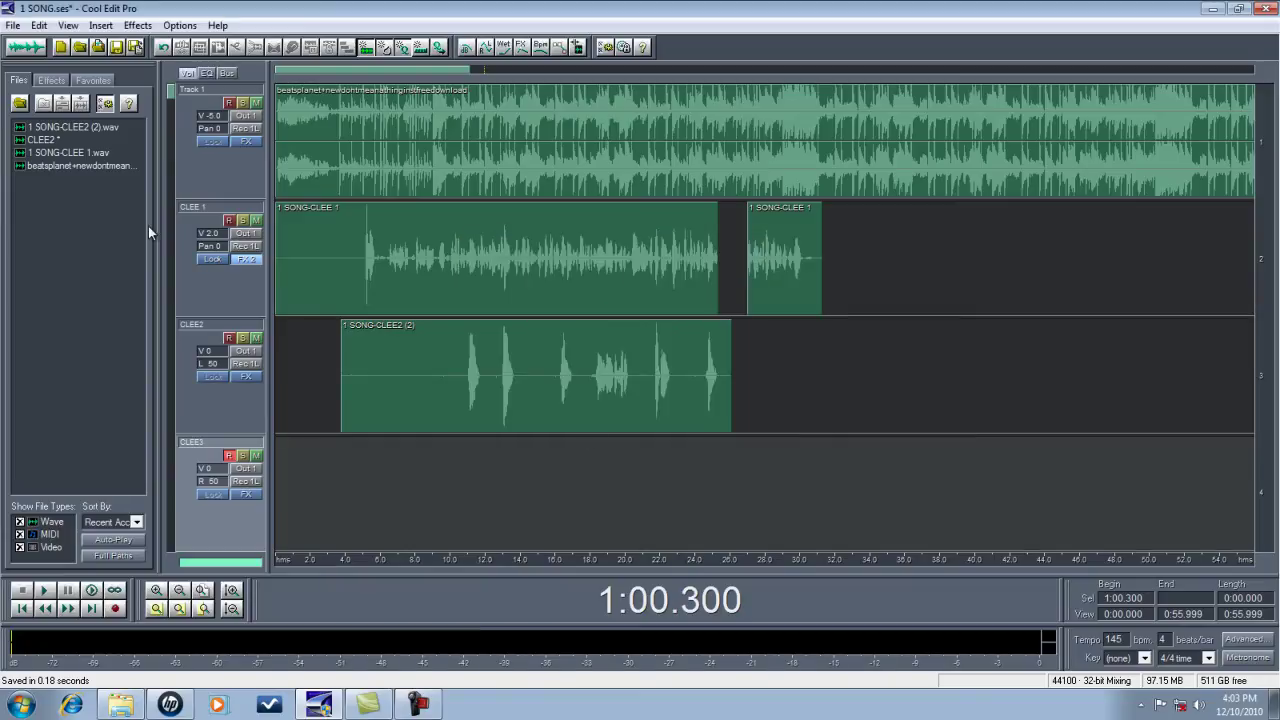
{"action": "mouse_move", "coordinate": [170, 91]}
{"action": "left_mouse_down"}
{"action": "mouse_move", "coordinate": [168, 115]}
{"action": "mouse_move", "coordinate": [172, 47]}
{"action": "left_mouse_up"}
{"action": "left_click", "coordinate": [12, 25]}
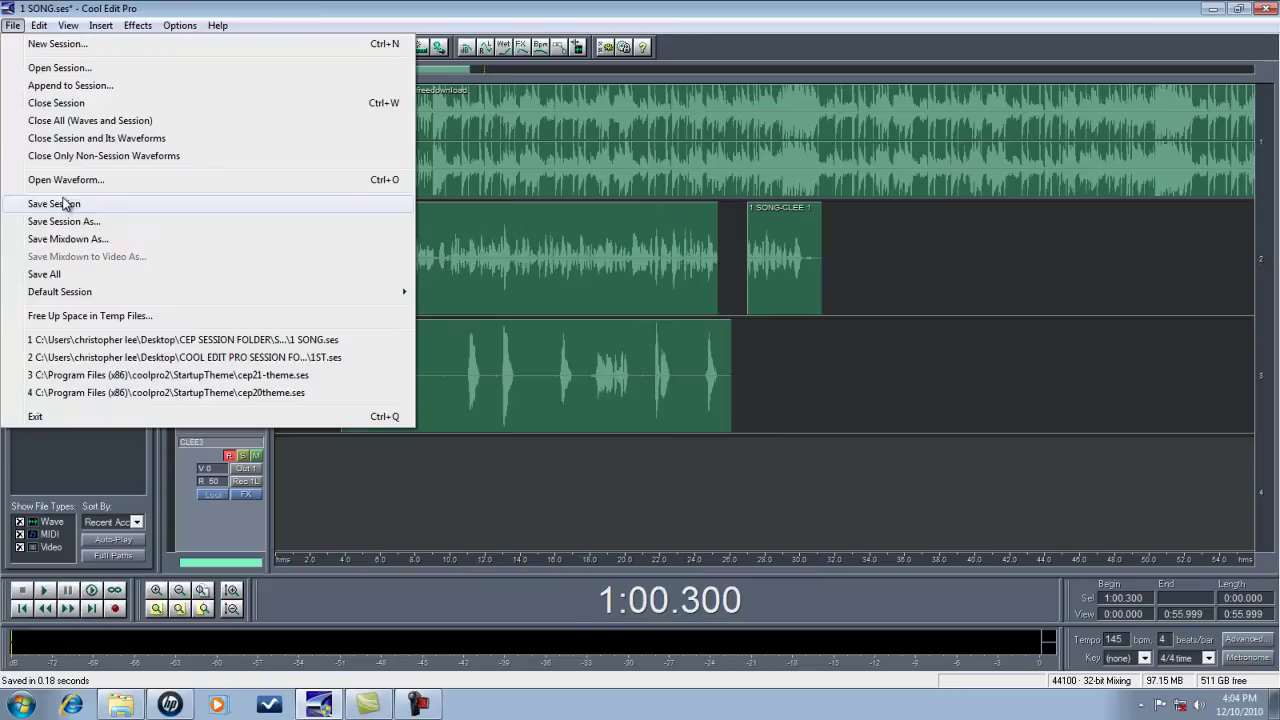
{"action": "left_click", "coordinate": [63, 200]}
{"action": "left_click", "coordinate": [341, 458]}
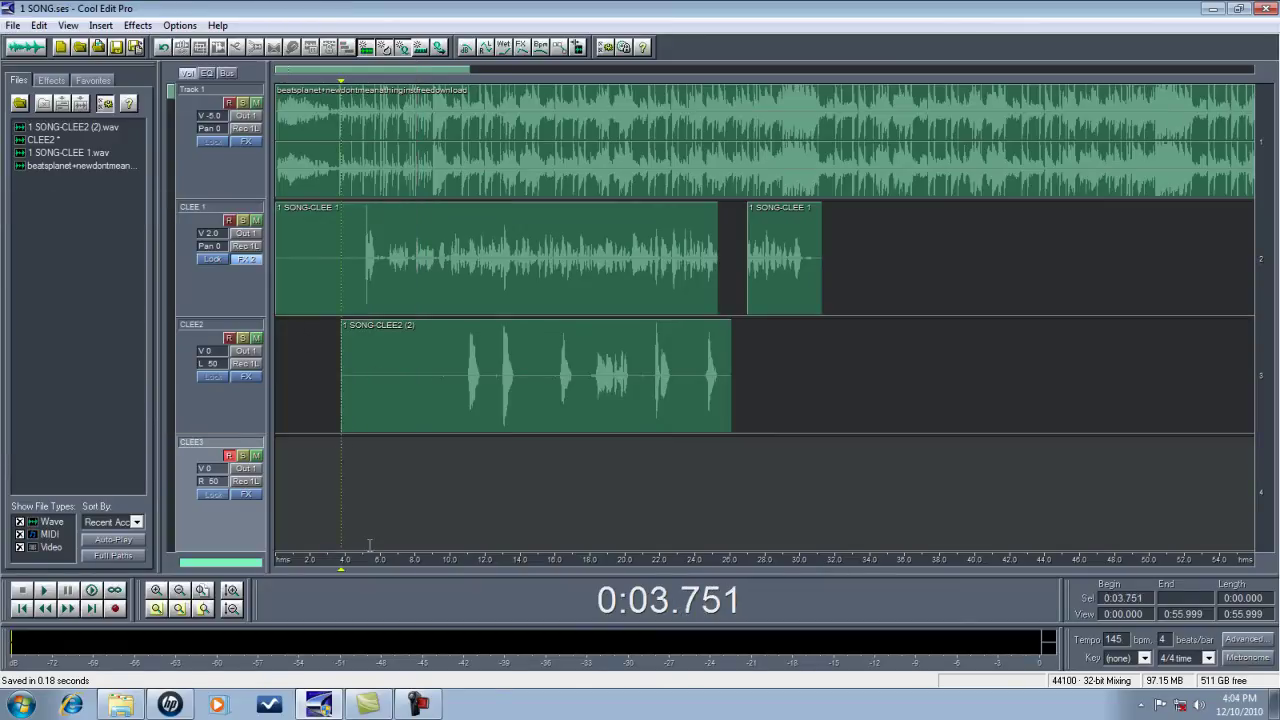
{"action": "left_click", "coordinate": [116, 608]}
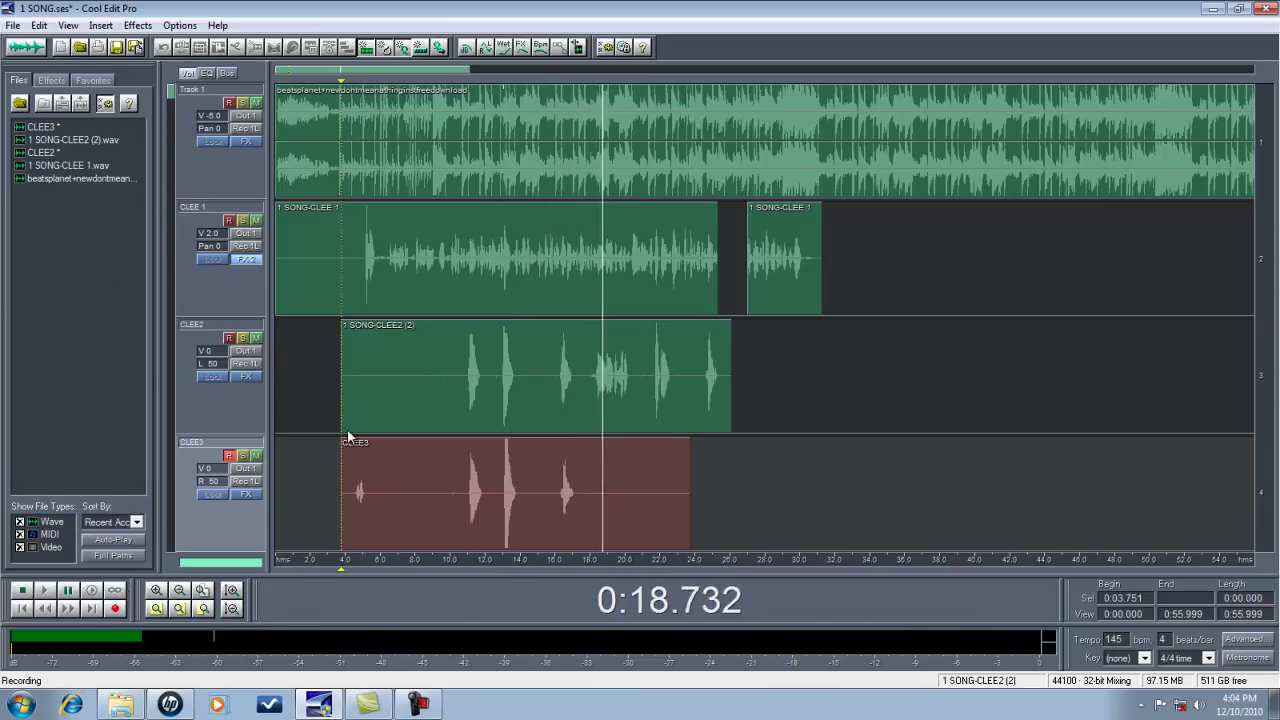
{"action": "key", "text": "space"}
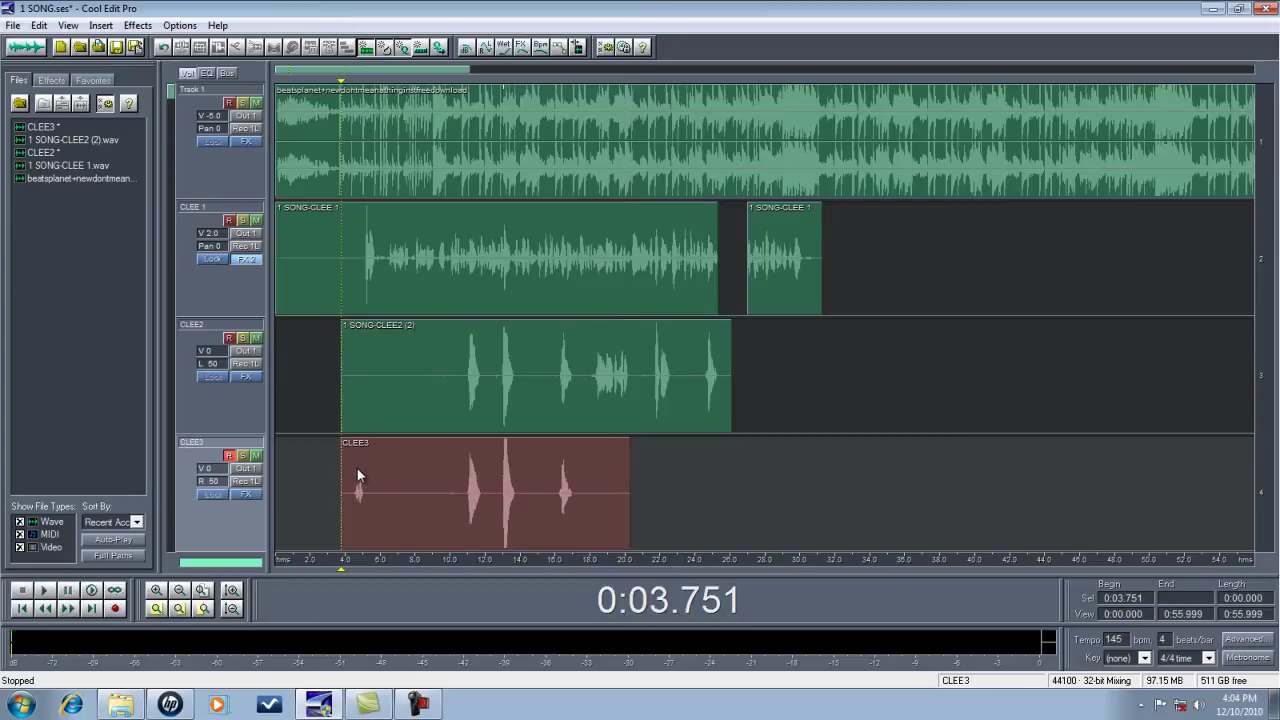
{"action": "right_click", "coordinate": [55, 126]}
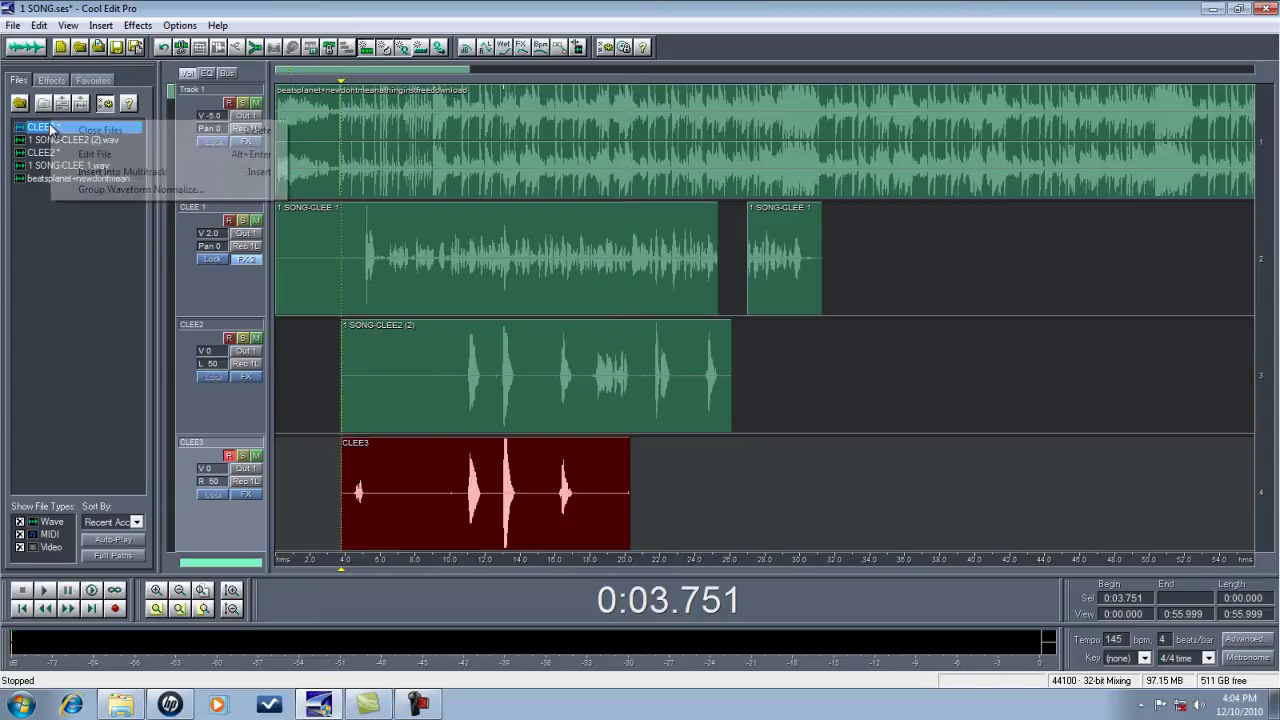
{"action": "left_click", "coordinate": [85, 132]}
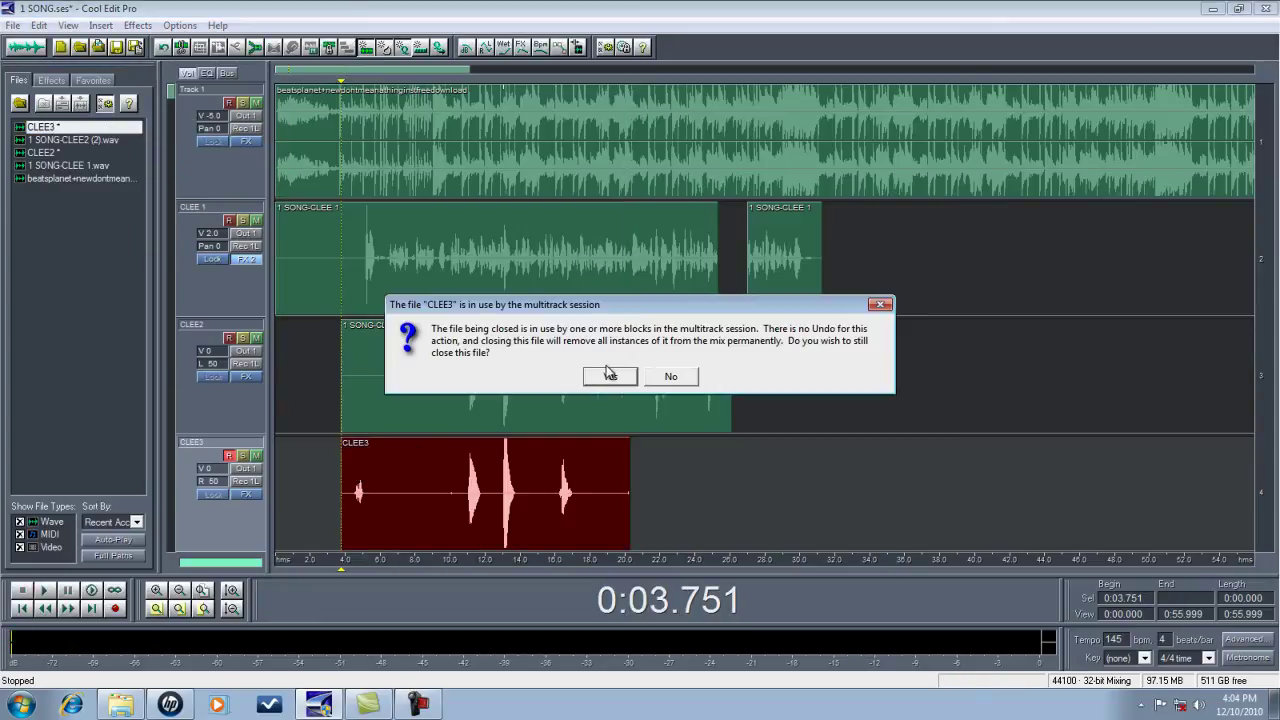
{"action": "left_click", "coordinate": [606, 380]}
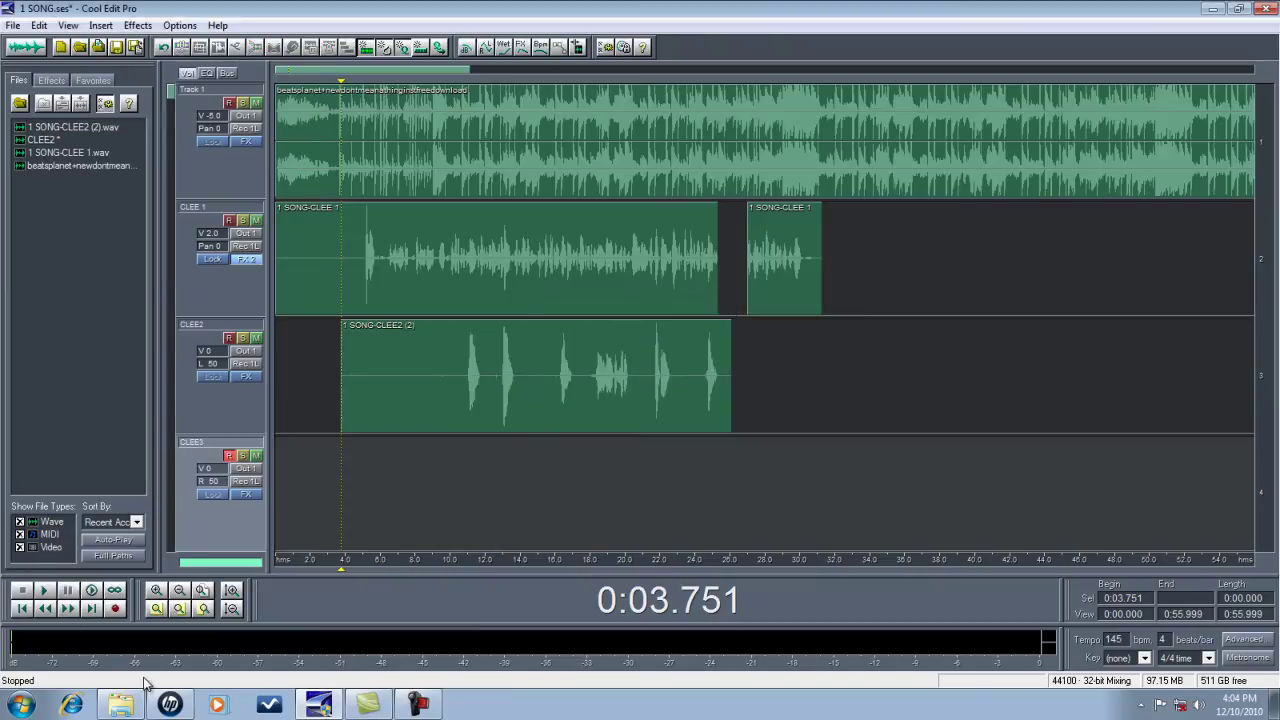
Record a full ad-lib take onto CLEE3, running to about 25 seconds.
{"action": "left_click", "coordinate": [117, 611]}
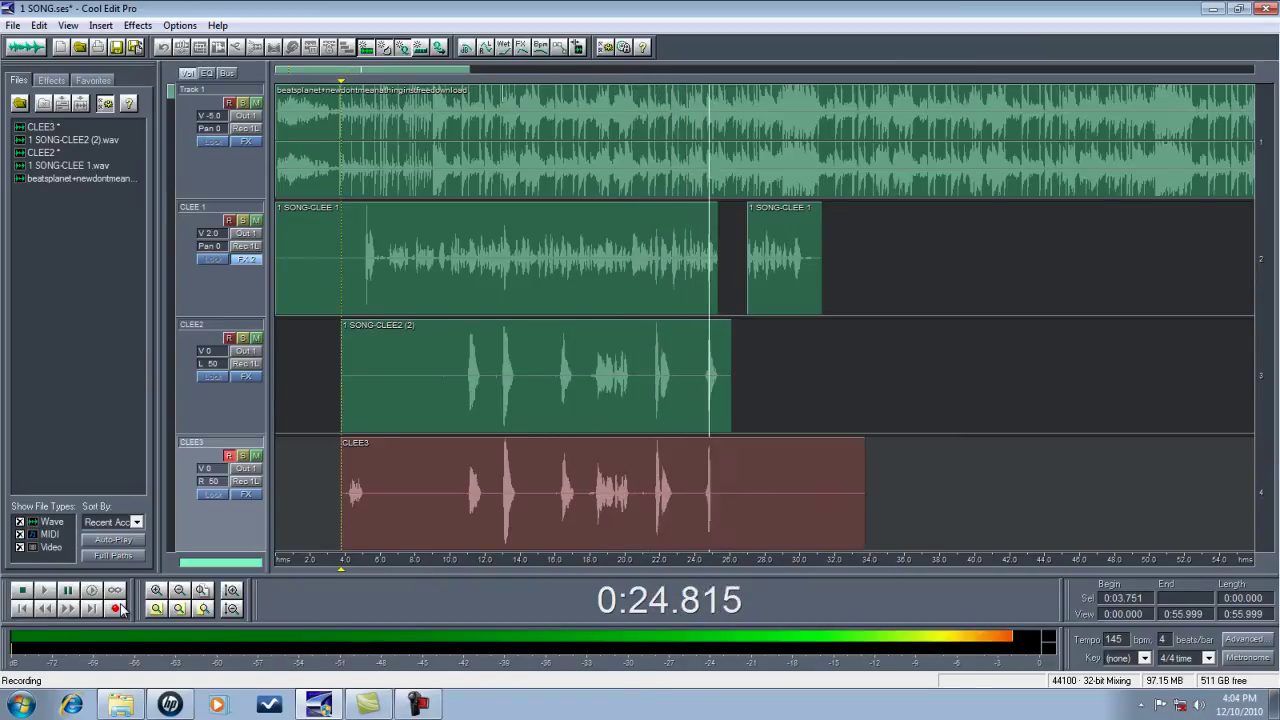
Stop recording and delete 0.4–10.5 s from the CLEE2 and CLEE3 ad-lib clips.
{"action": "key", "text": "space"}
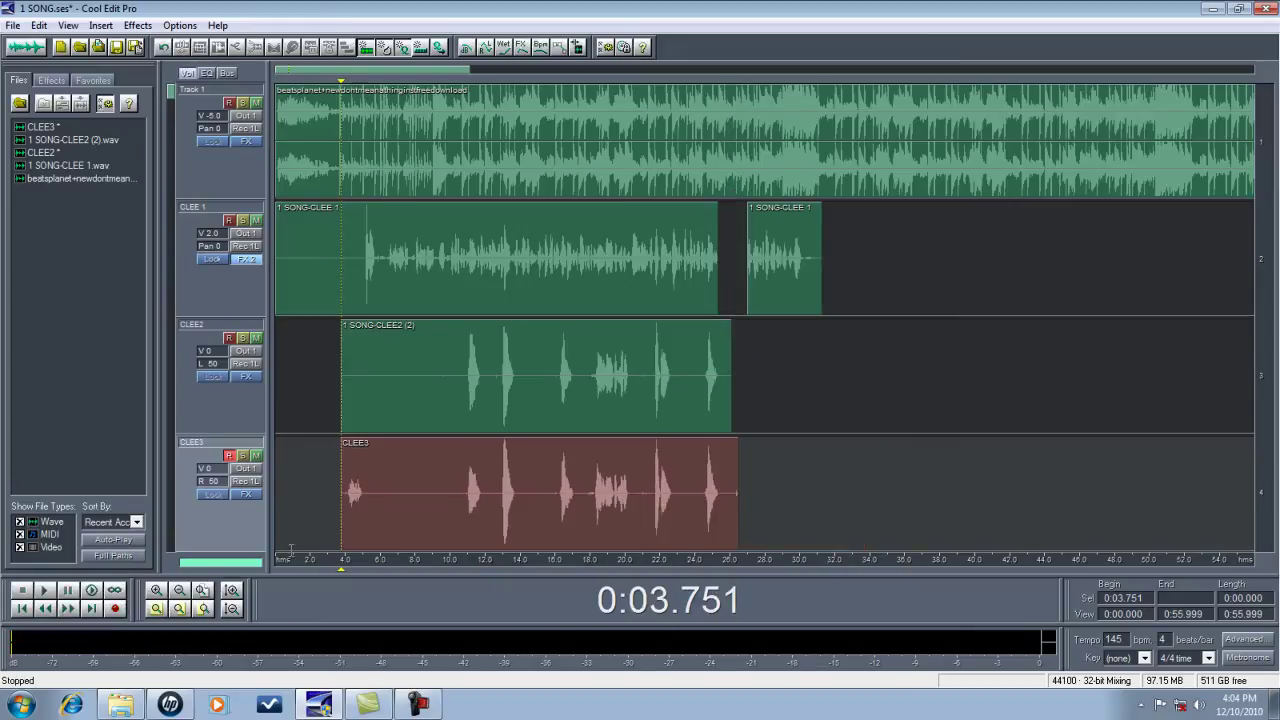
{"action": "left_click_drag", "start_coordinate": [459, 363], "coordinate": [282, 560]}
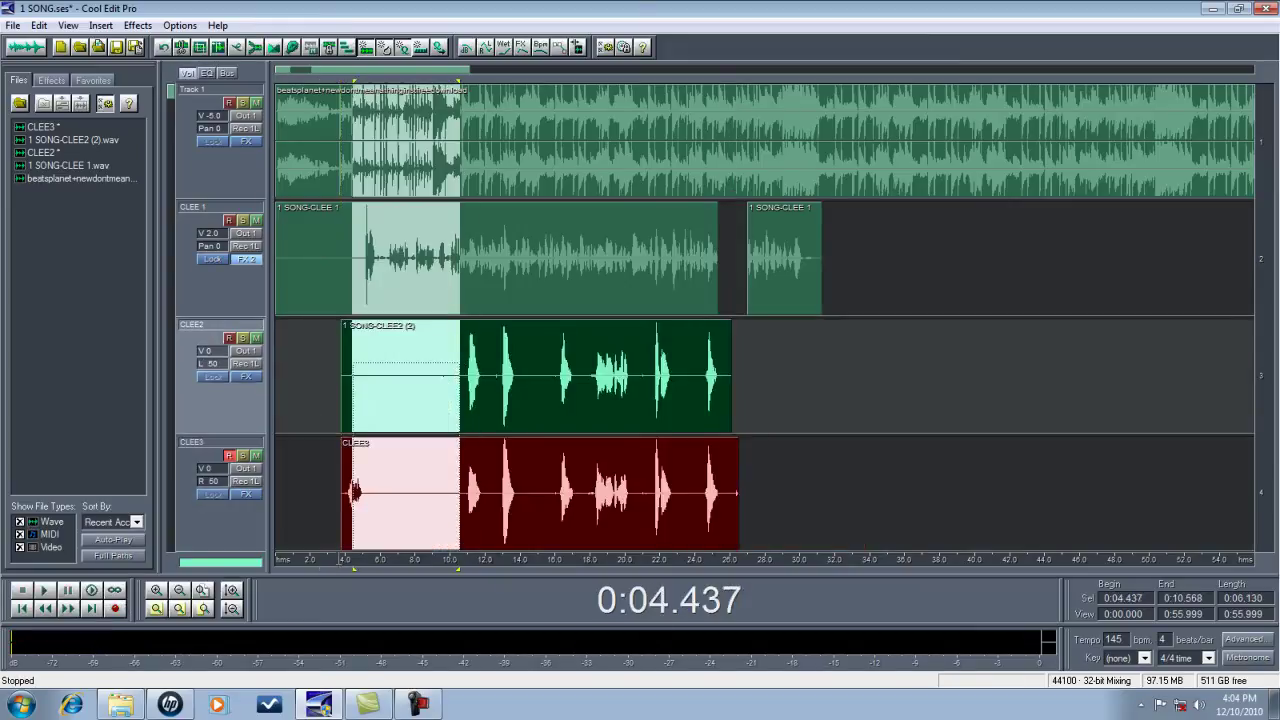
{"action": "key", "text": "Delete"}
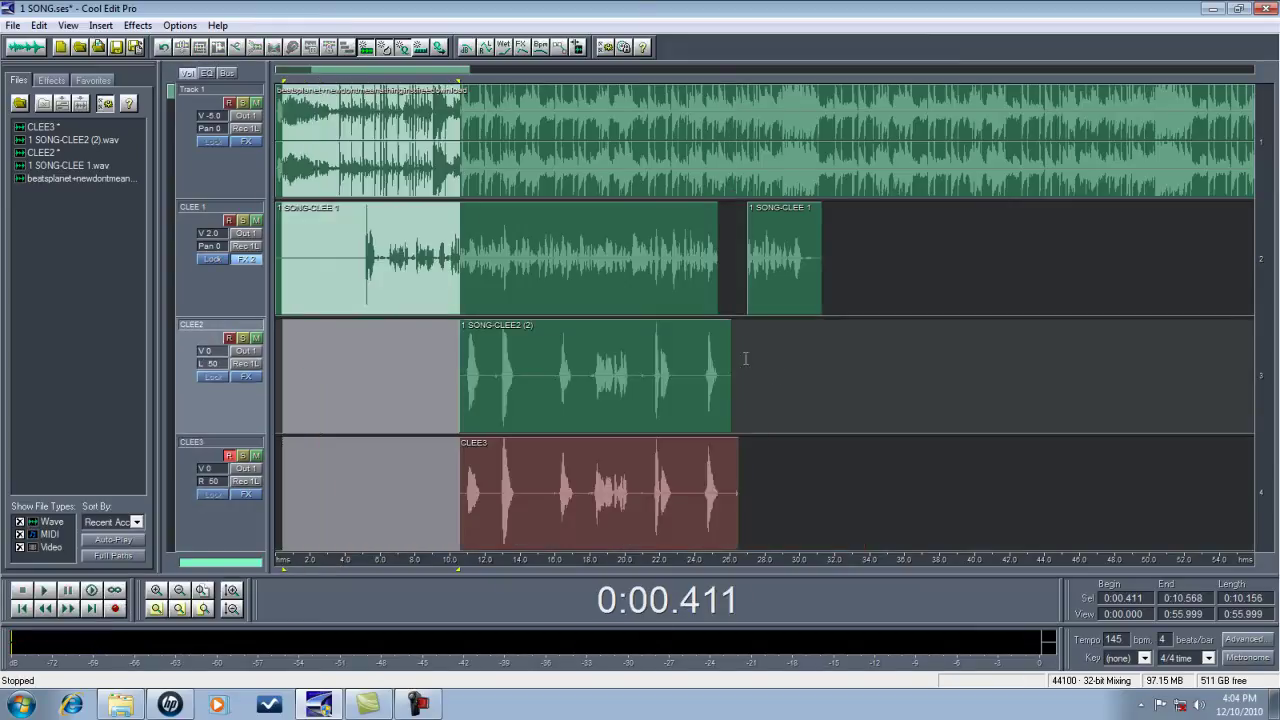
{"action": "left_click_drag", "start_coordinate": [724, 354], "coordinate": [777, 515]}
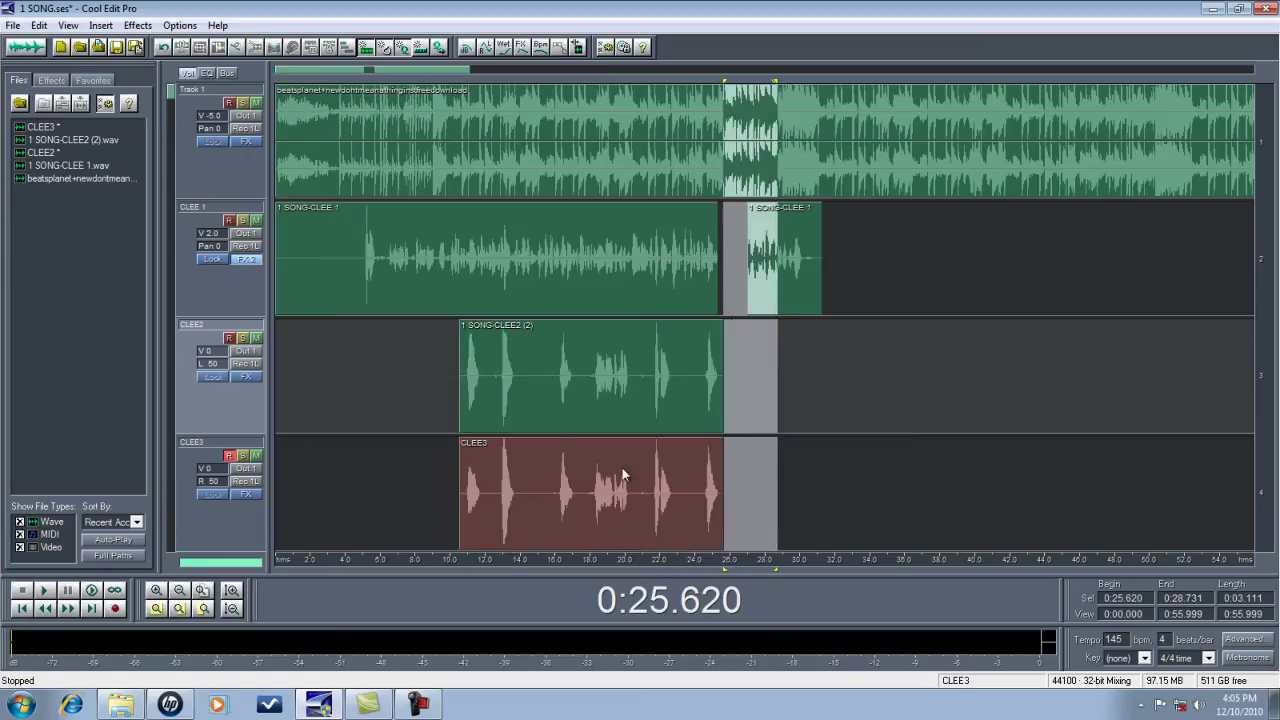
{"action": "left_click", "coordinate": [453, 437]}
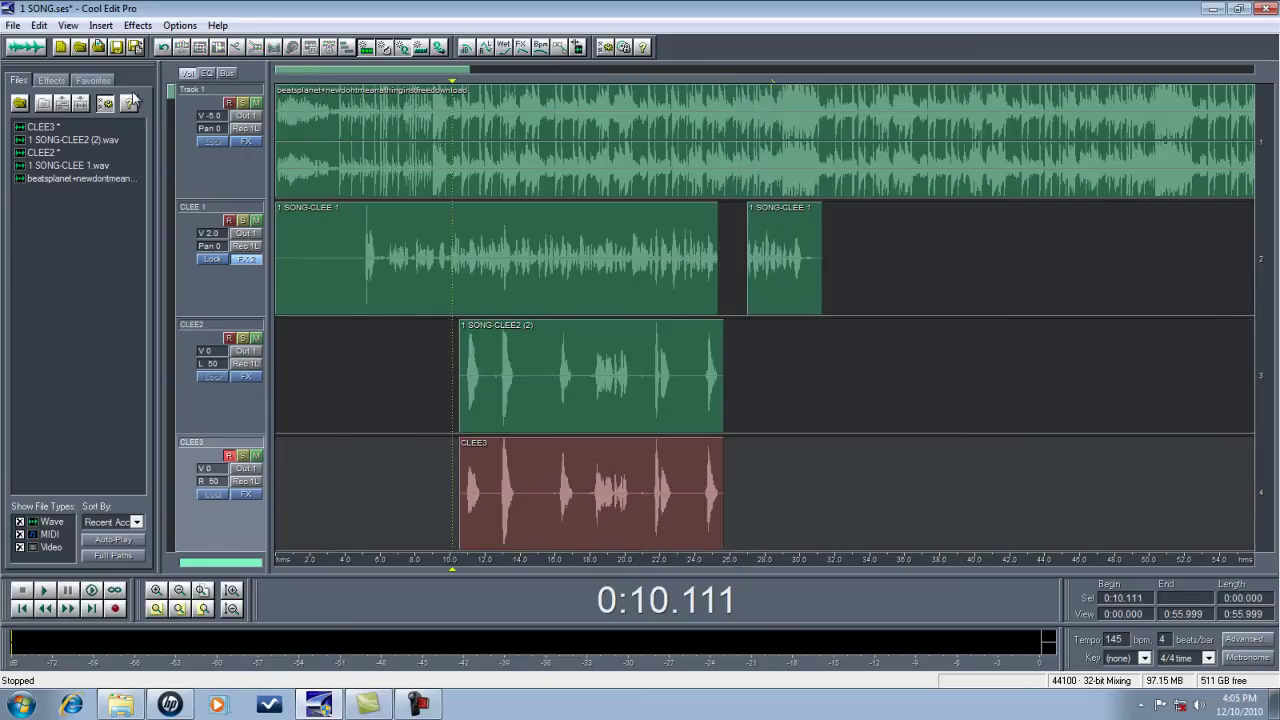
Remove Reverb and Dynamics Processing from CLEE 1's effects rack, leaving it empty.
{"action": "left_click", "coordinate": [250, 262]}
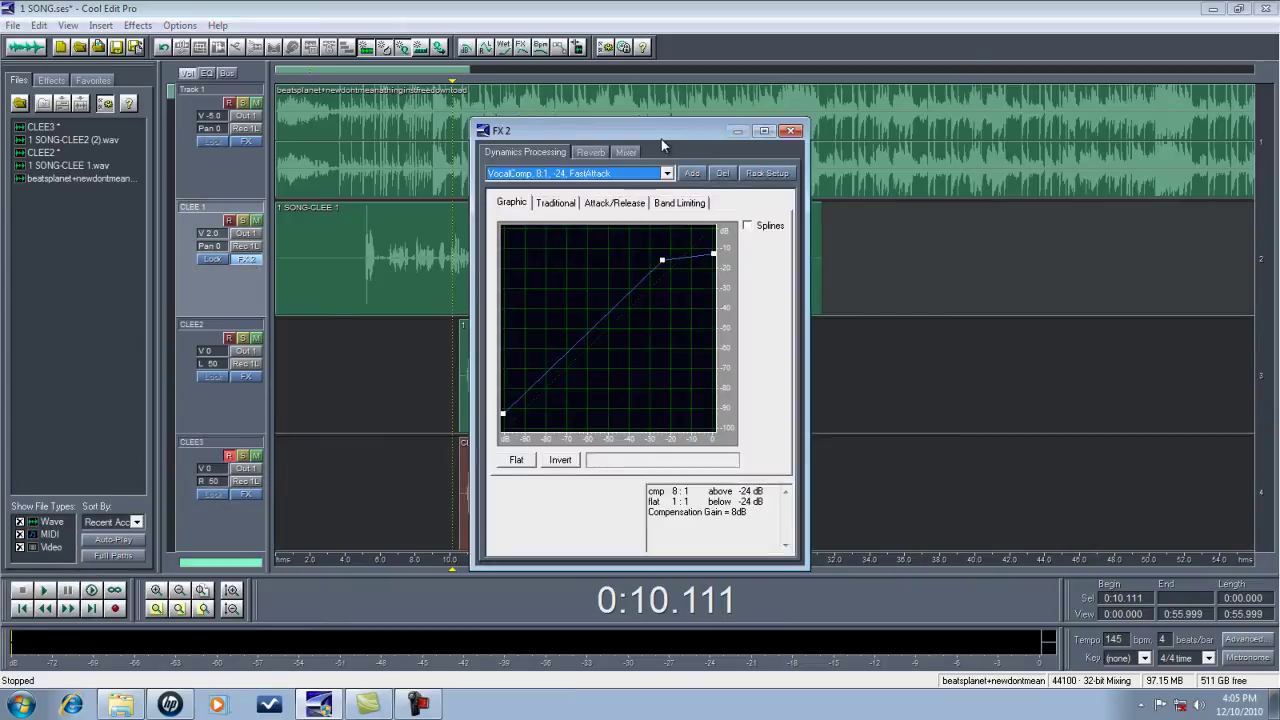
{"action": "left_click", "coordinate": [767, 173]}
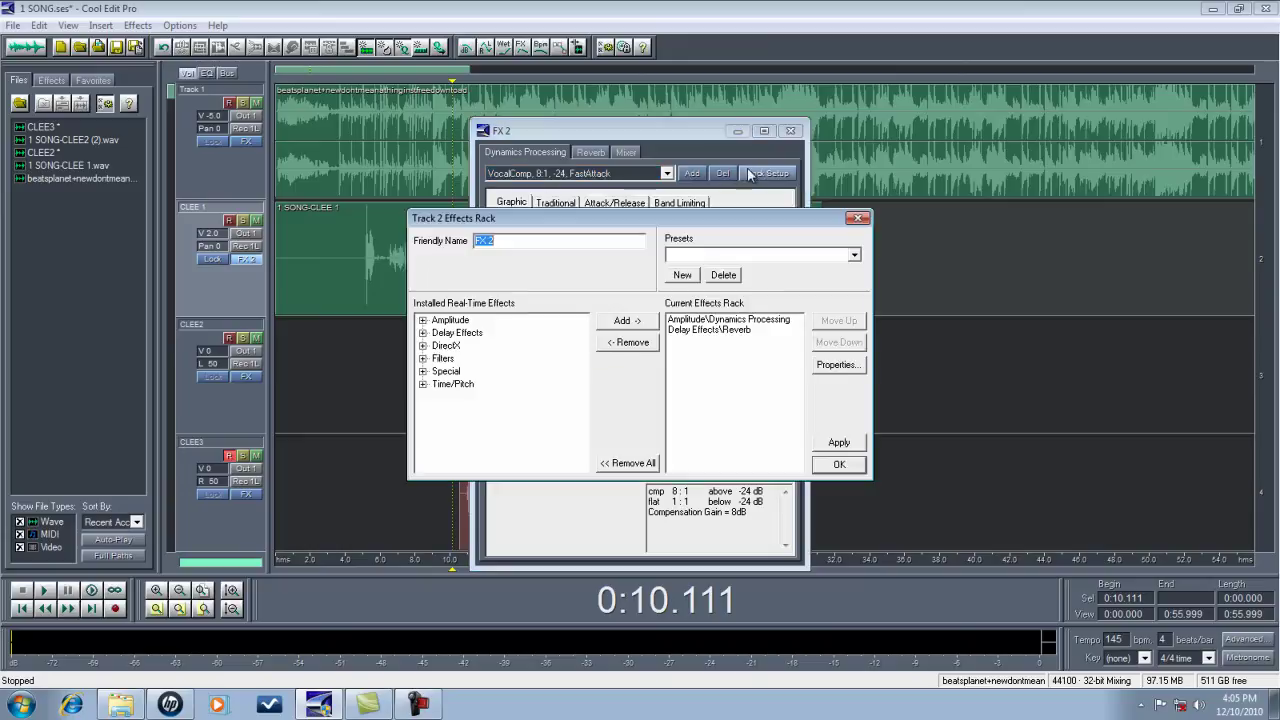
{"action": "left_click", "coordinate": [689, 333]}
{"action": "left_click", "coordinate": [628, 342]}
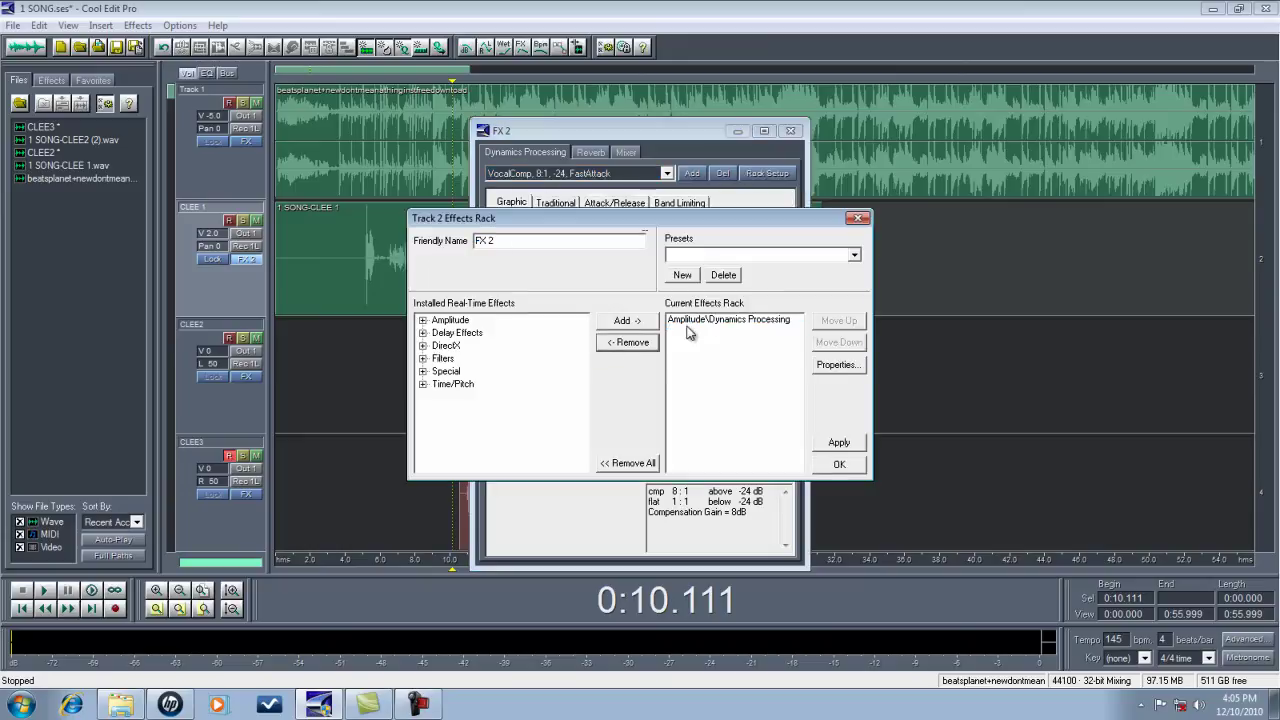
{"action": "left_click", "coordinate": [688, 331]}
{"action": "left_click", "coordinate": [630, 343]}
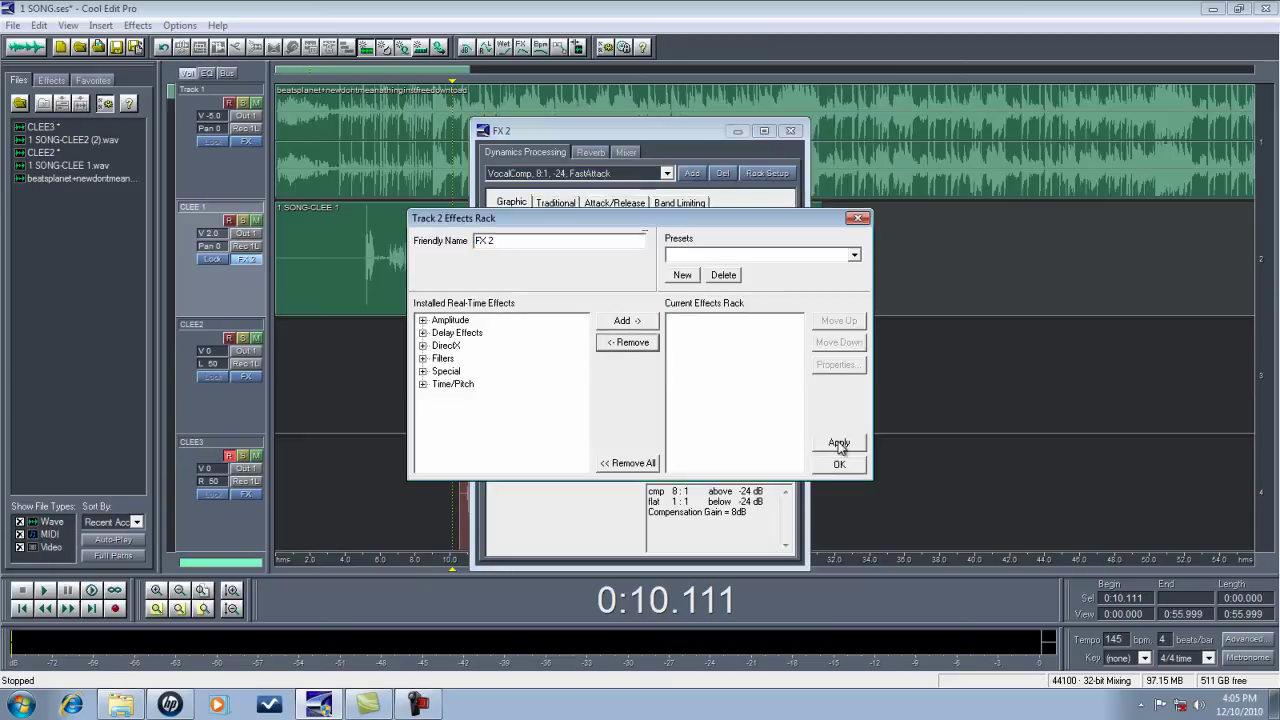
{"action": "left_click", "coordinate": [839, 443]}
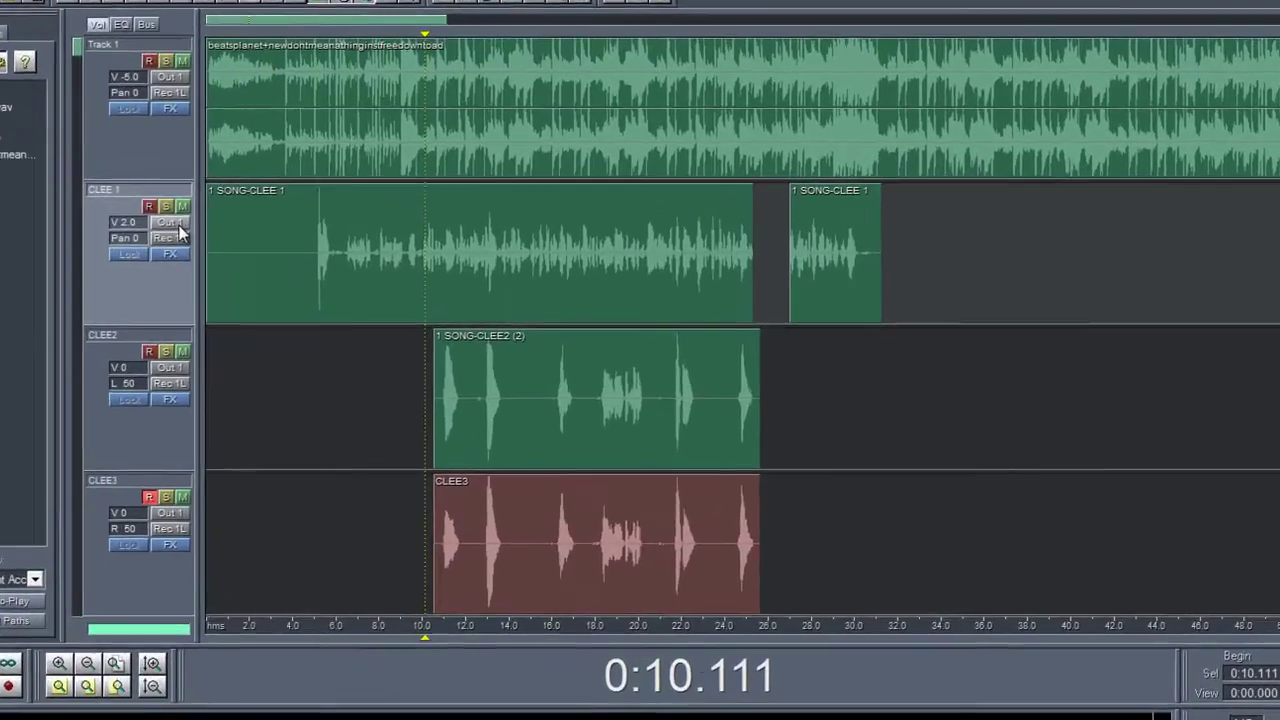
Route CLEE 1 to a new Bus A carrying Dynamics Processing at an 8:1 vocal preset.
{"action": "left_click", "coordinate": [247, 234]}
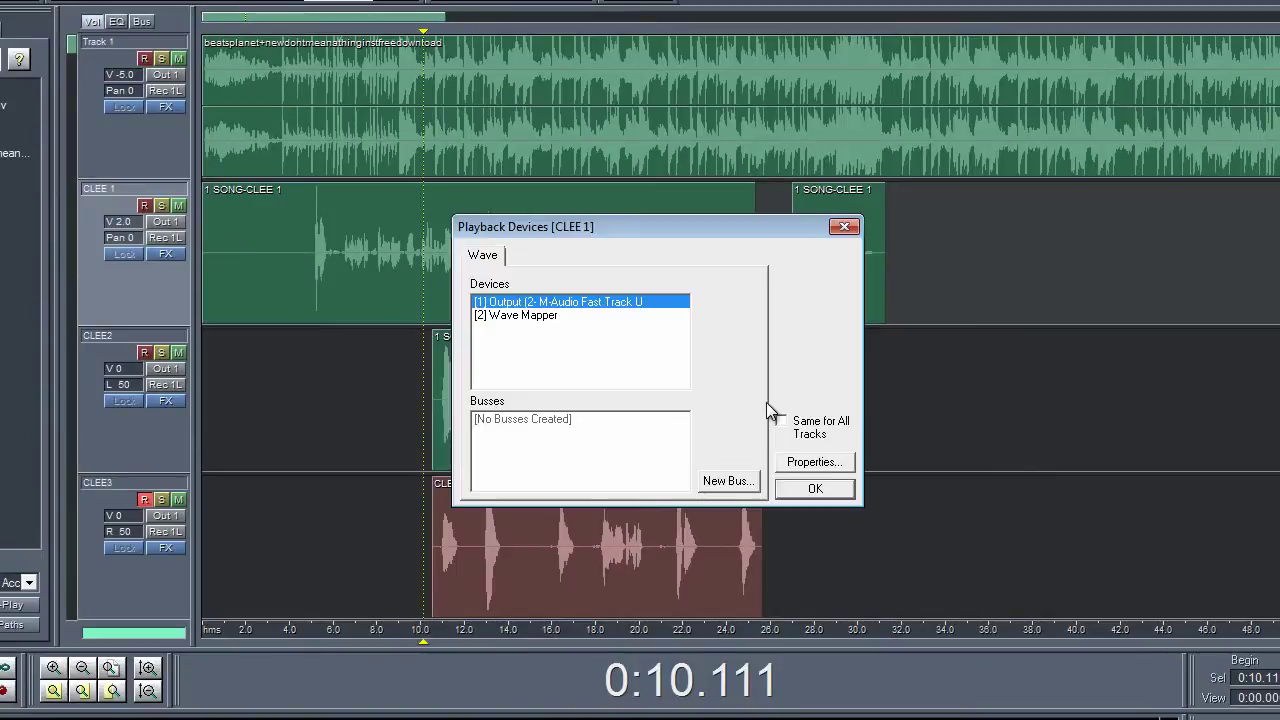
{"action": "left_click", "coordinate": [725, 492]}
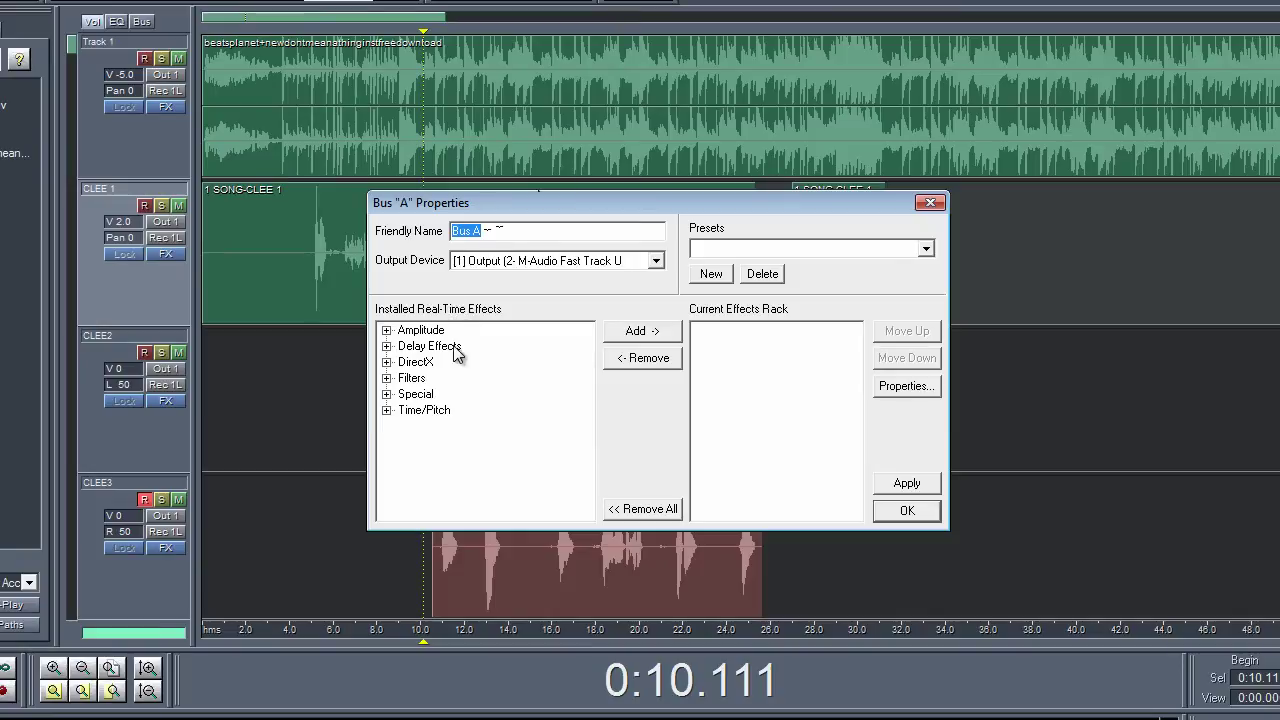
{"action": "double_click", "coordinate": [420, 330]}
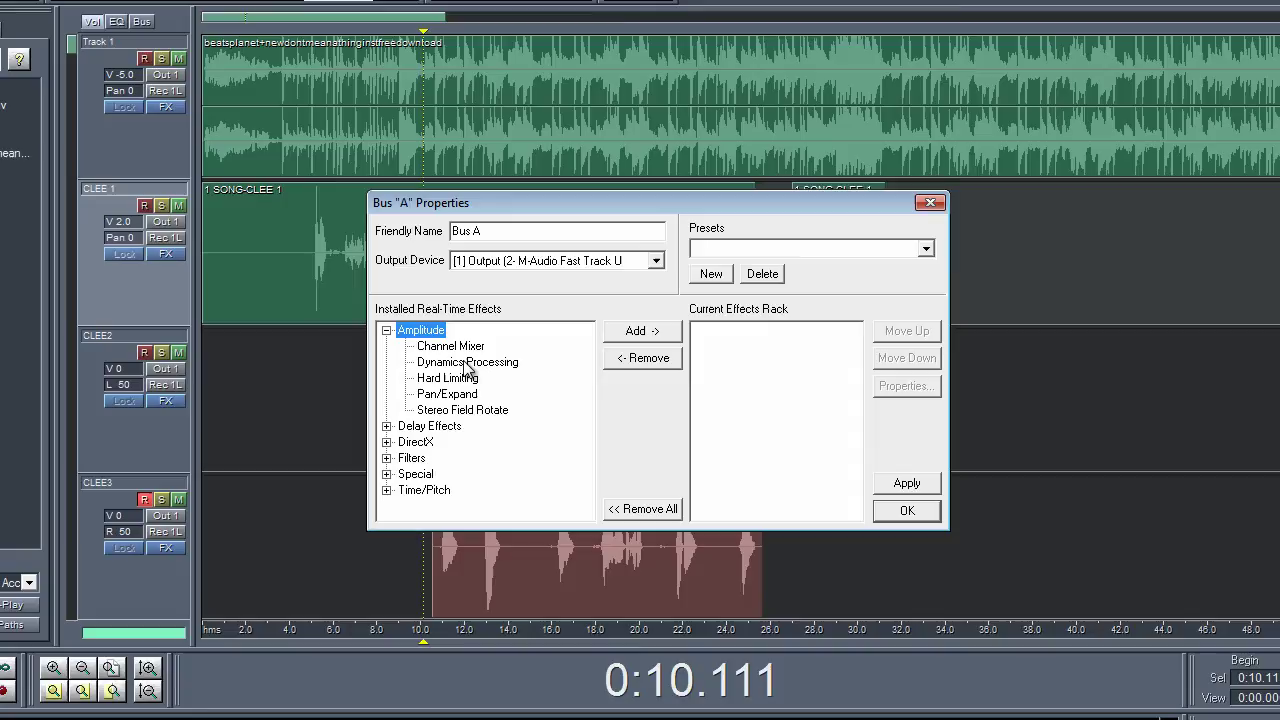
{"action": "double_click", "coordinate": [464, 363]}
{"action": "left_click", "coordinate": [740, 331]}
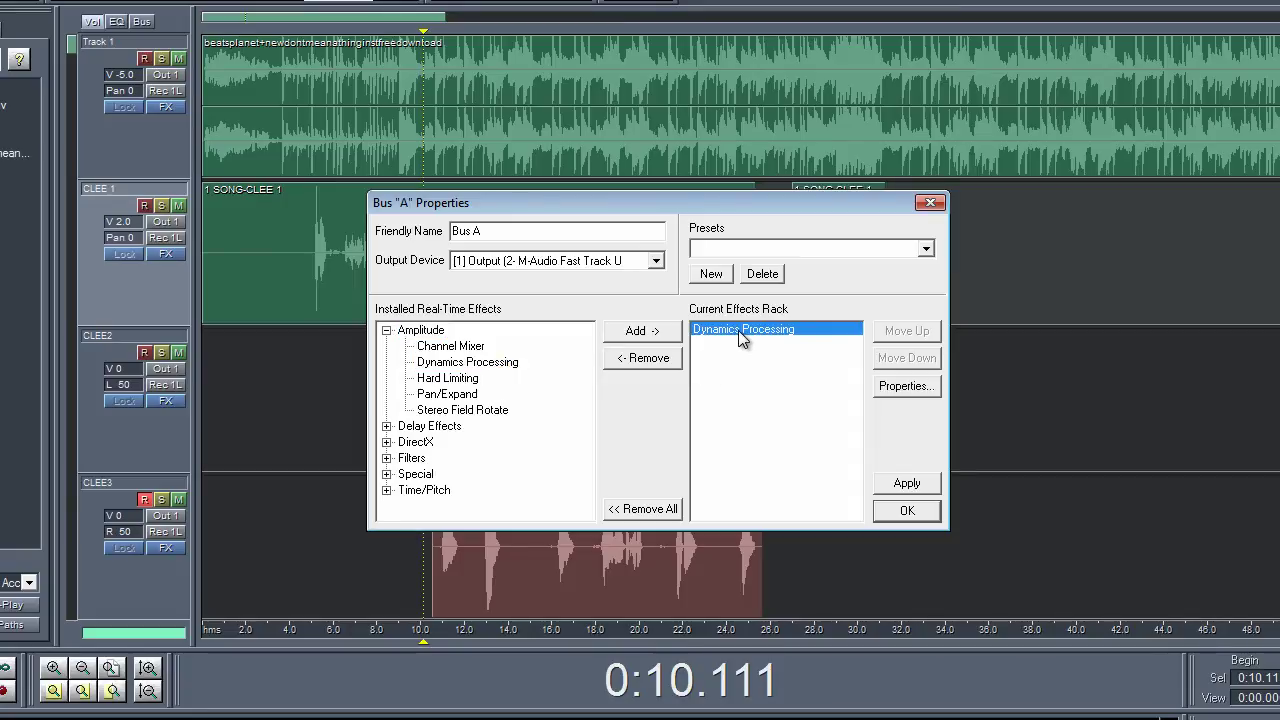
{"action": "left_click", "coordinate": [899, 390]}
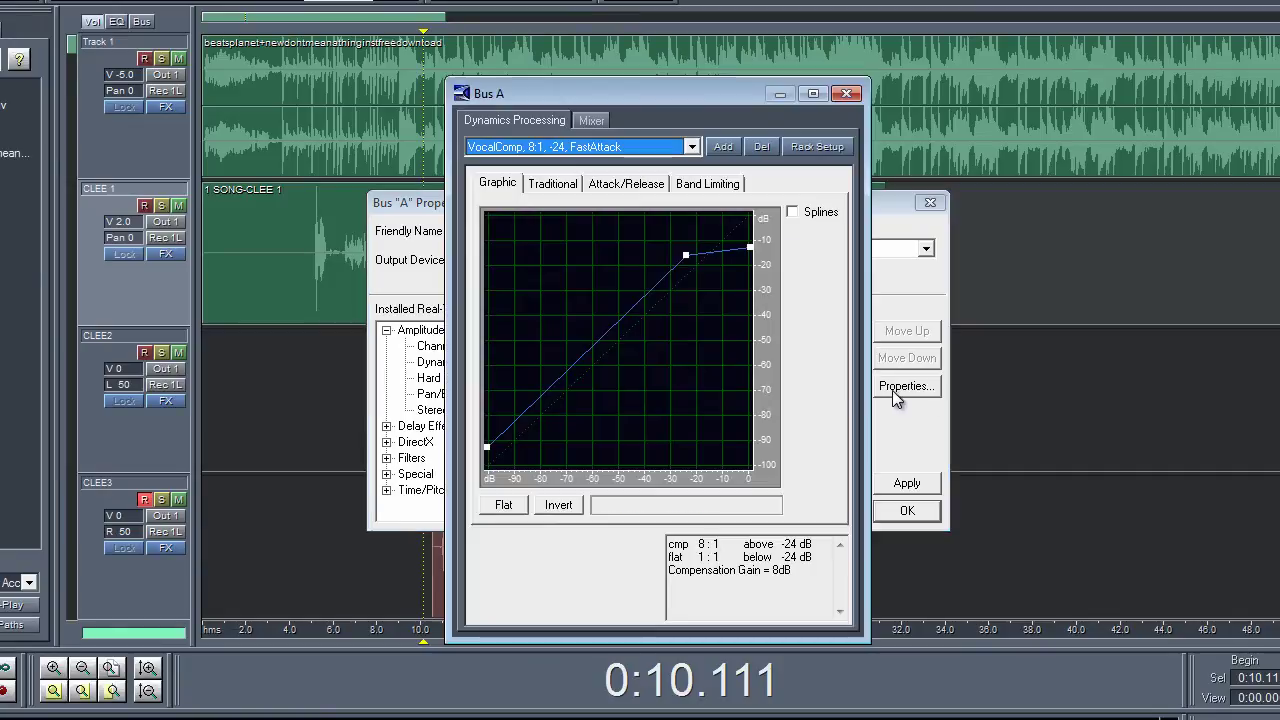
{"action": "left_click", "coordinate": [848, 94]}
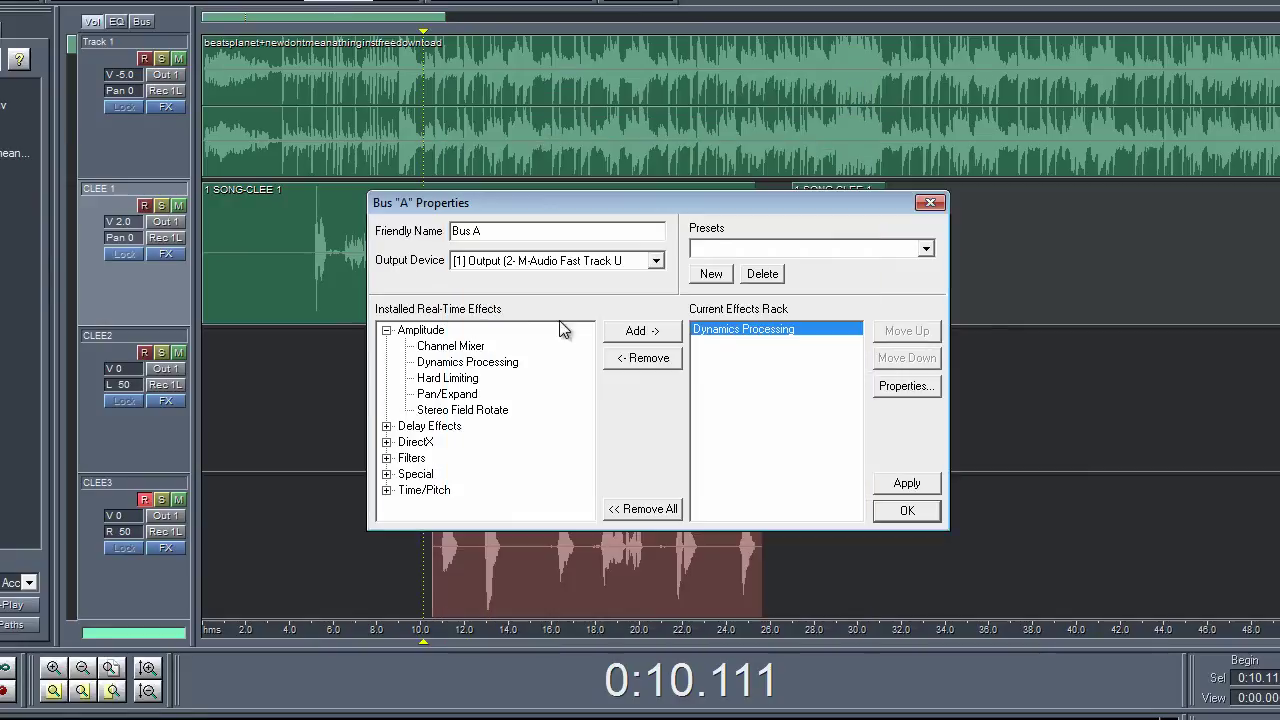
Add Reverb (700 ms tail, 15% wet) after Dynamics Processing on Bus A.
{"action": "double_click", "coordinate": [428, 426]}
{"action": "double_click", "coordinate": [453, 491]}
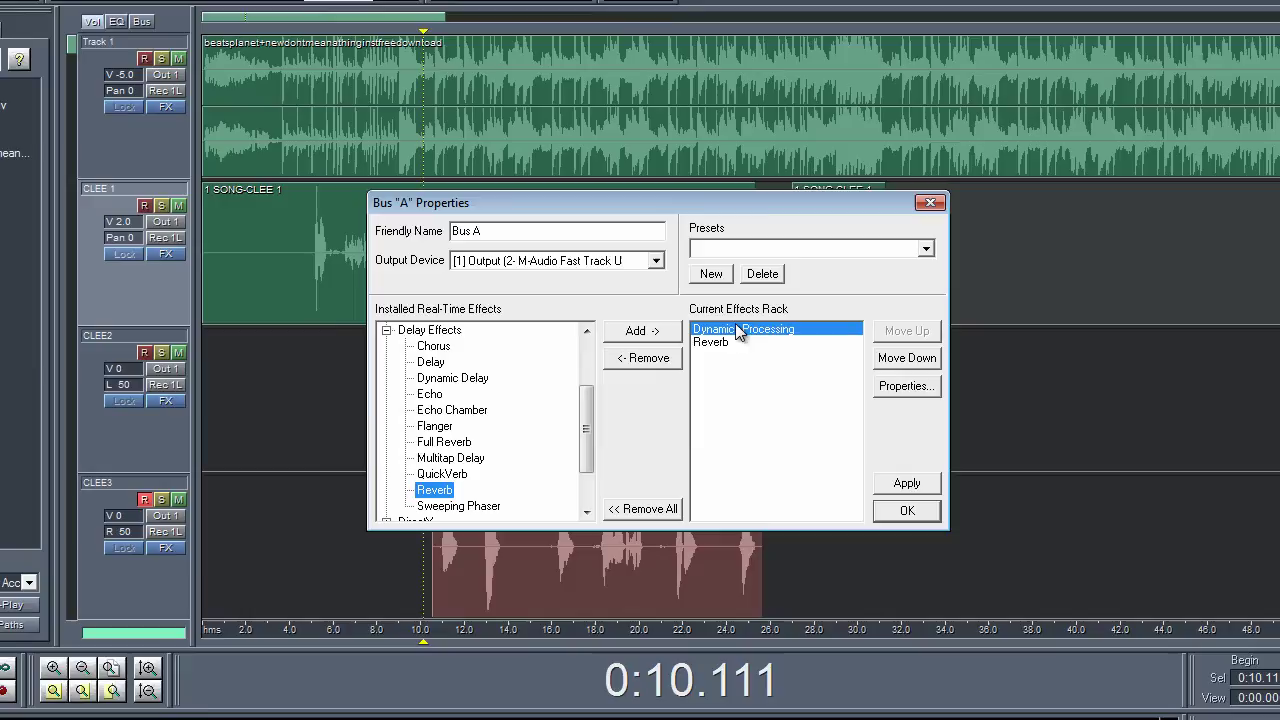
{"action": "left_click", "coordinate": [780, 342]}
{"action": "left_click", "coordinate": [887, 388]}
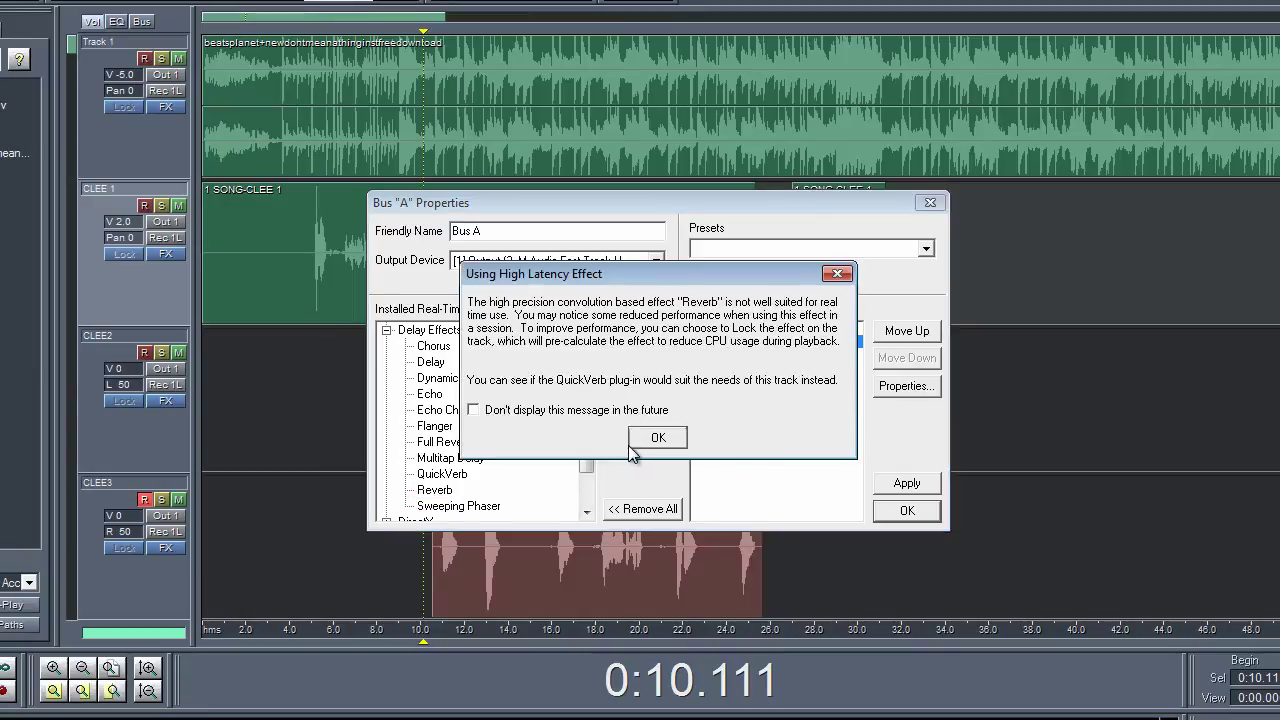
{"action": "left_click", "coordinate": [658, 435]}
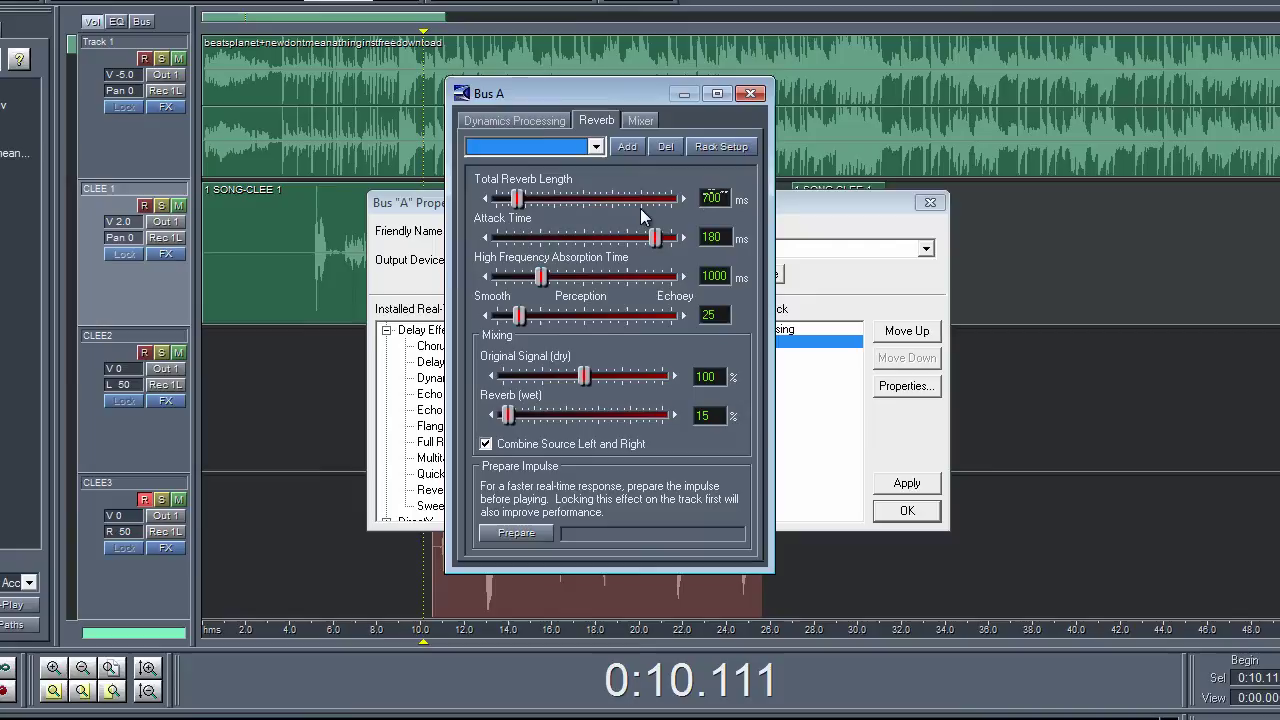
{"action": "left_click", "coordinate": [751, 94]}
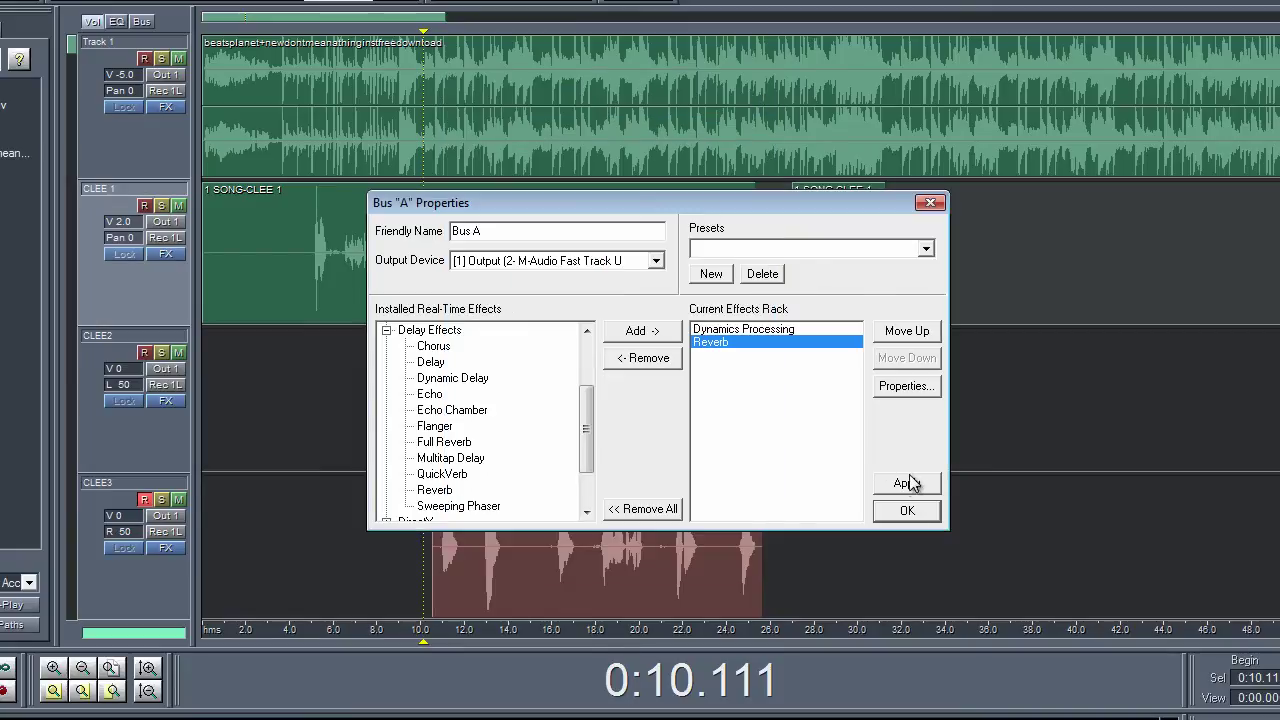
{"action": "left_click", "coordinate": [905, 510]}
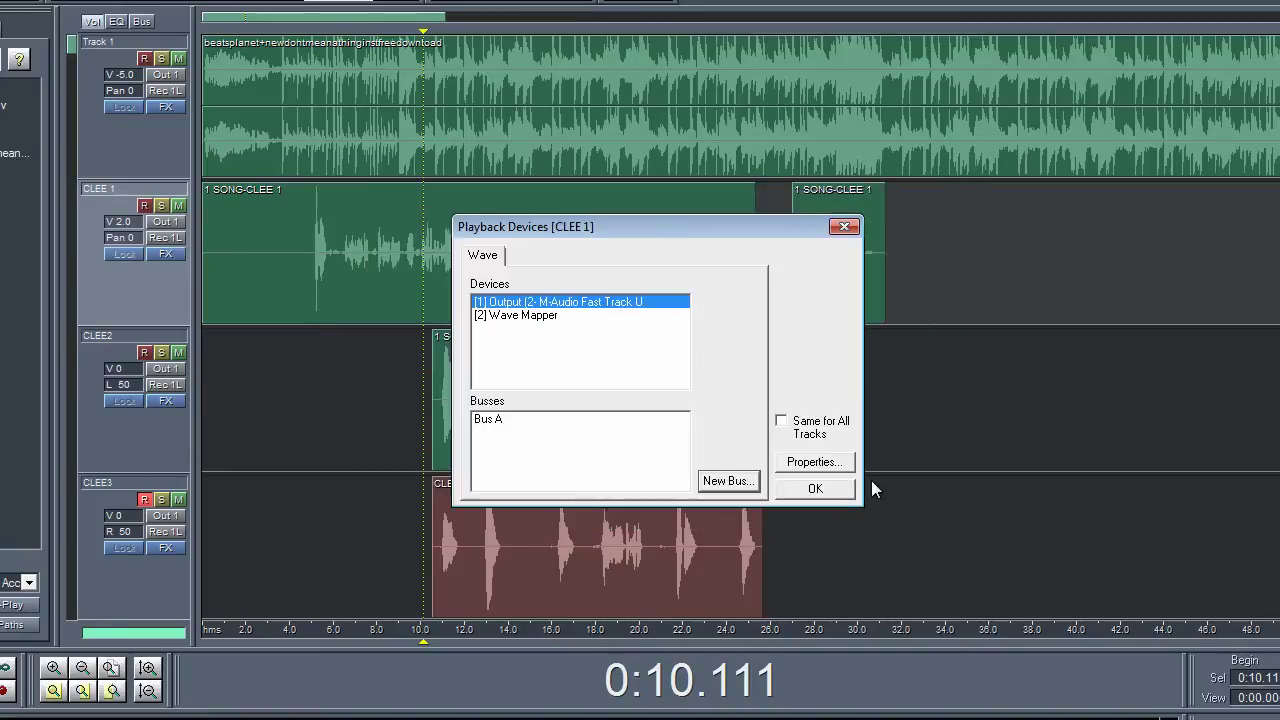
Route all tracks' output to Bus A.
{"action": "left_click", "coordinate": [779, 422]}
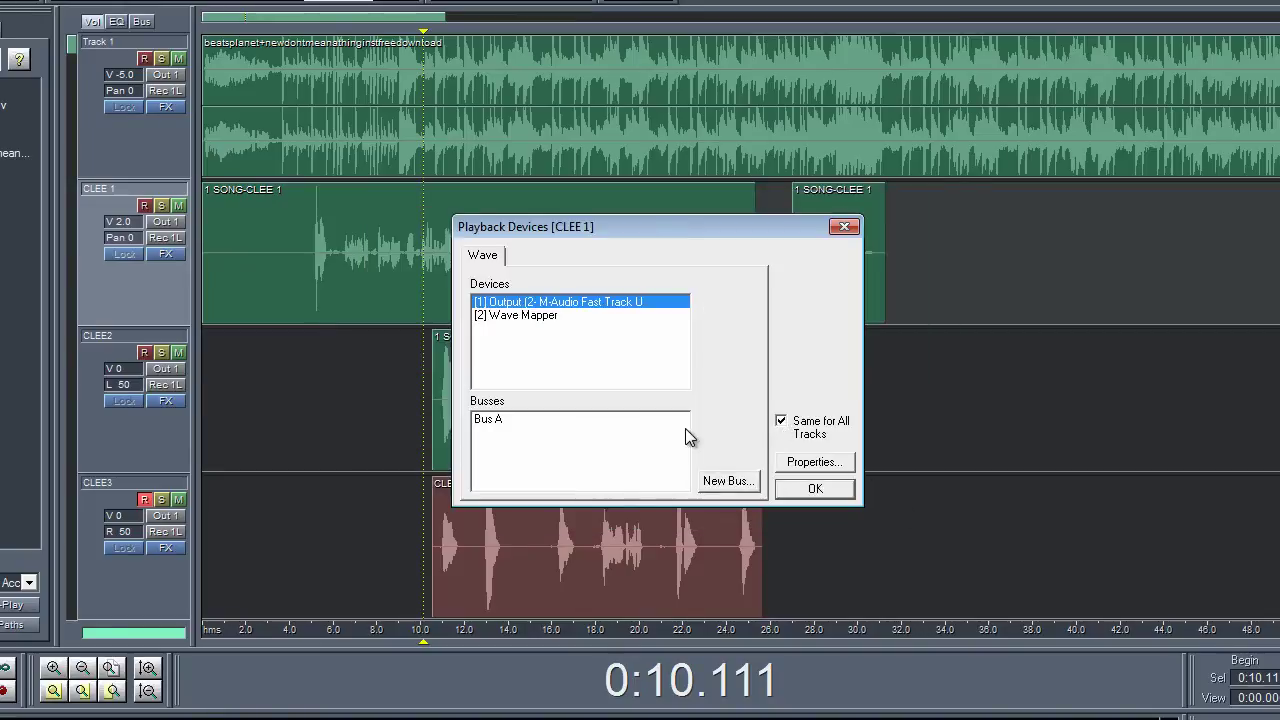
{"action": "left_click", "coordinate": [490, 420]}
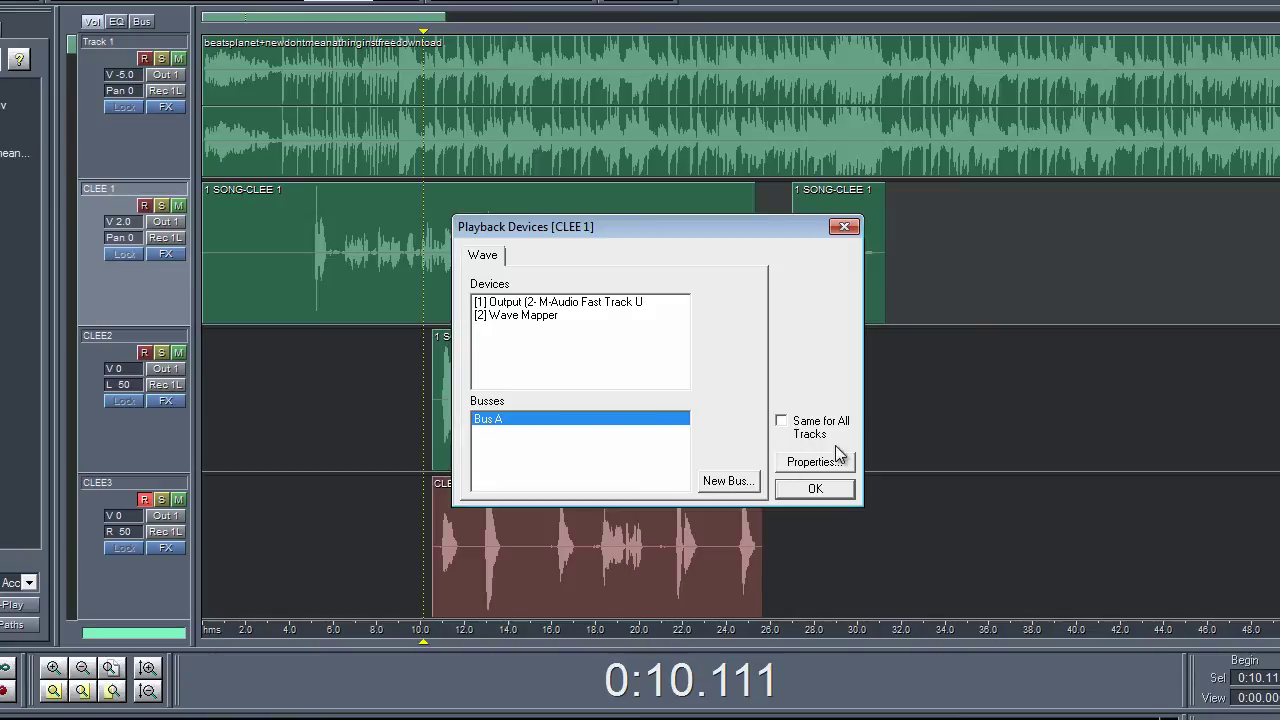
{"action": "left_click", "coordinate": [781, 423]}
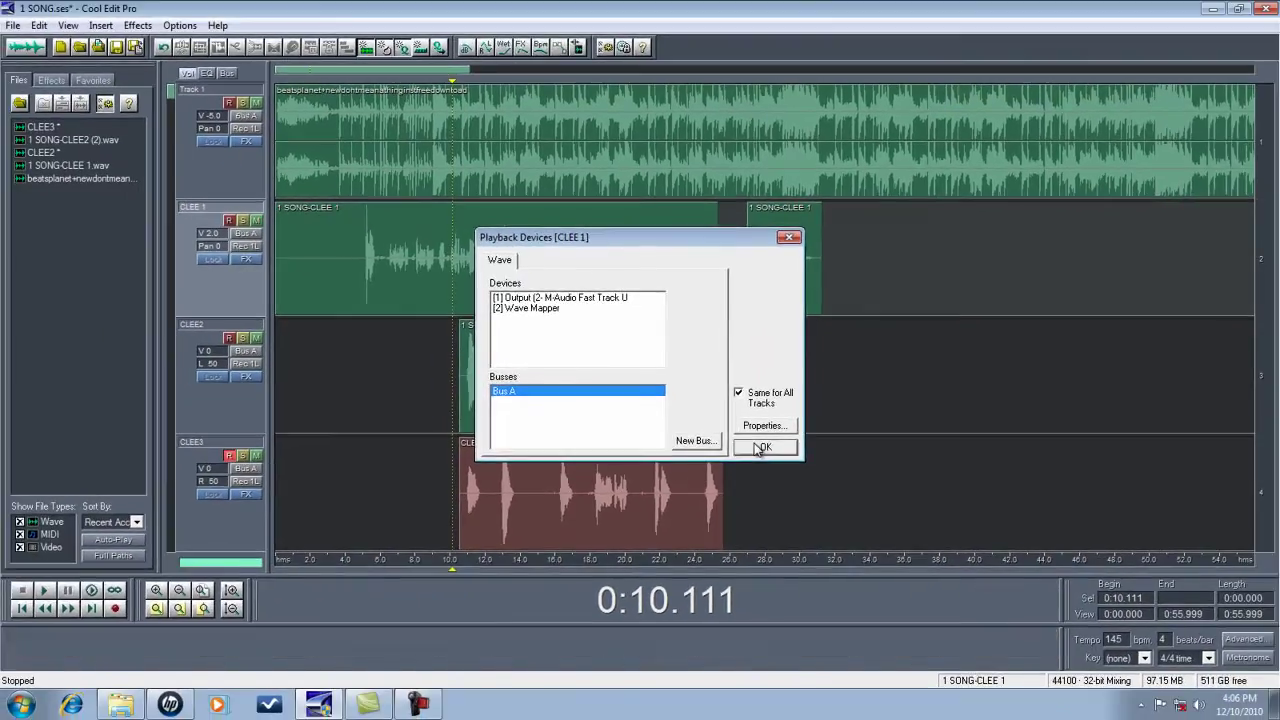
{"action": "left_click", "coordinate": [814, 488]}
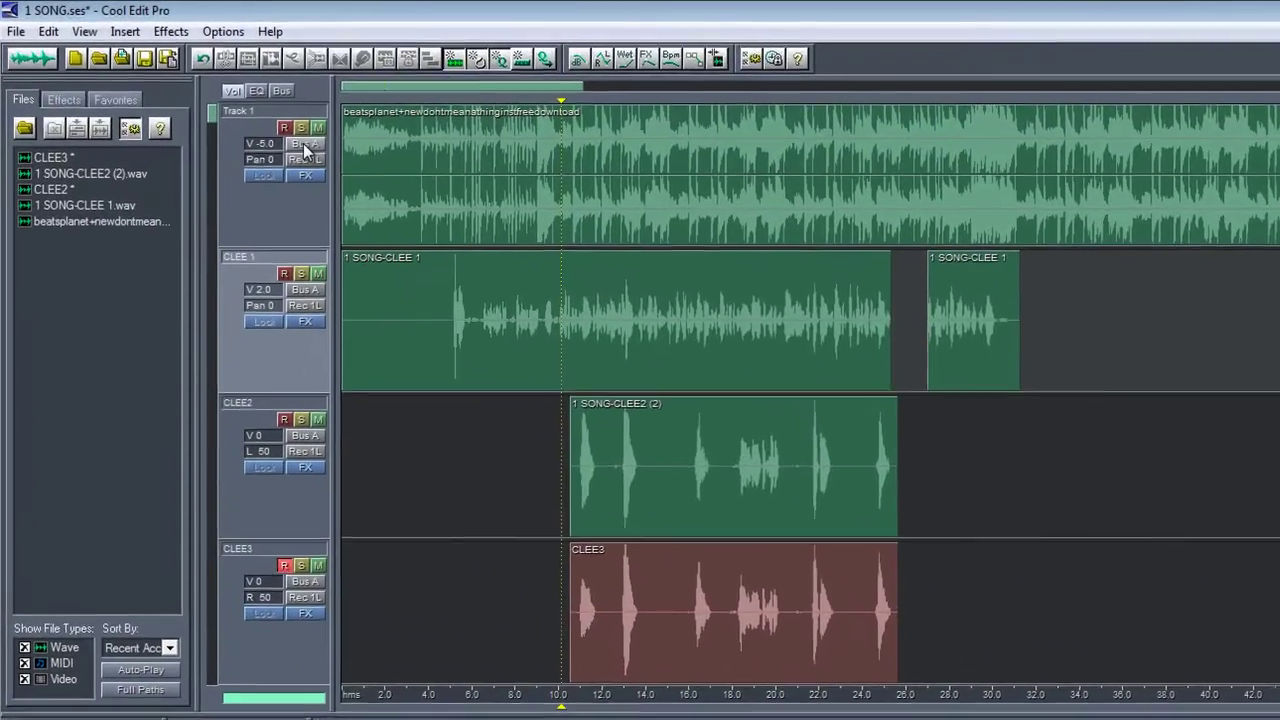
Send Track 1's beat directly to the M-Audio hardware output.
{"action": "left_click", "coordinate": [245, 116]}
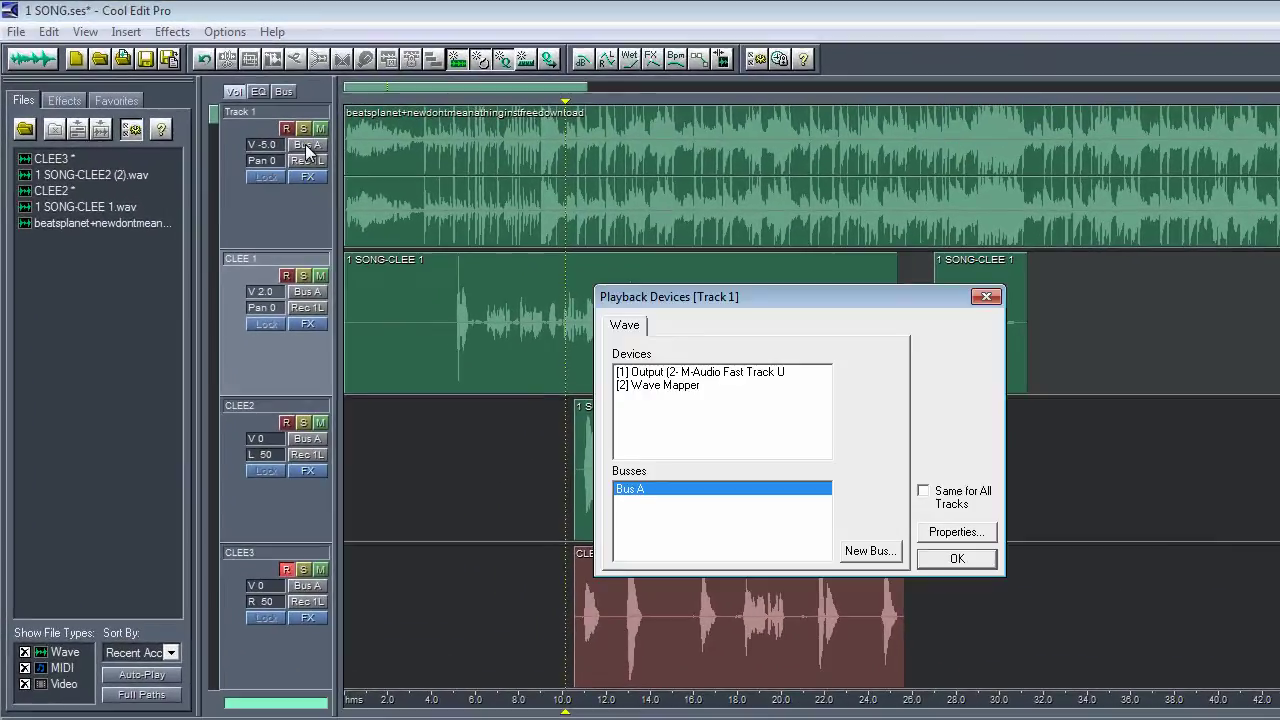
{"action": "left_click", "coordinate": [690, 373]}
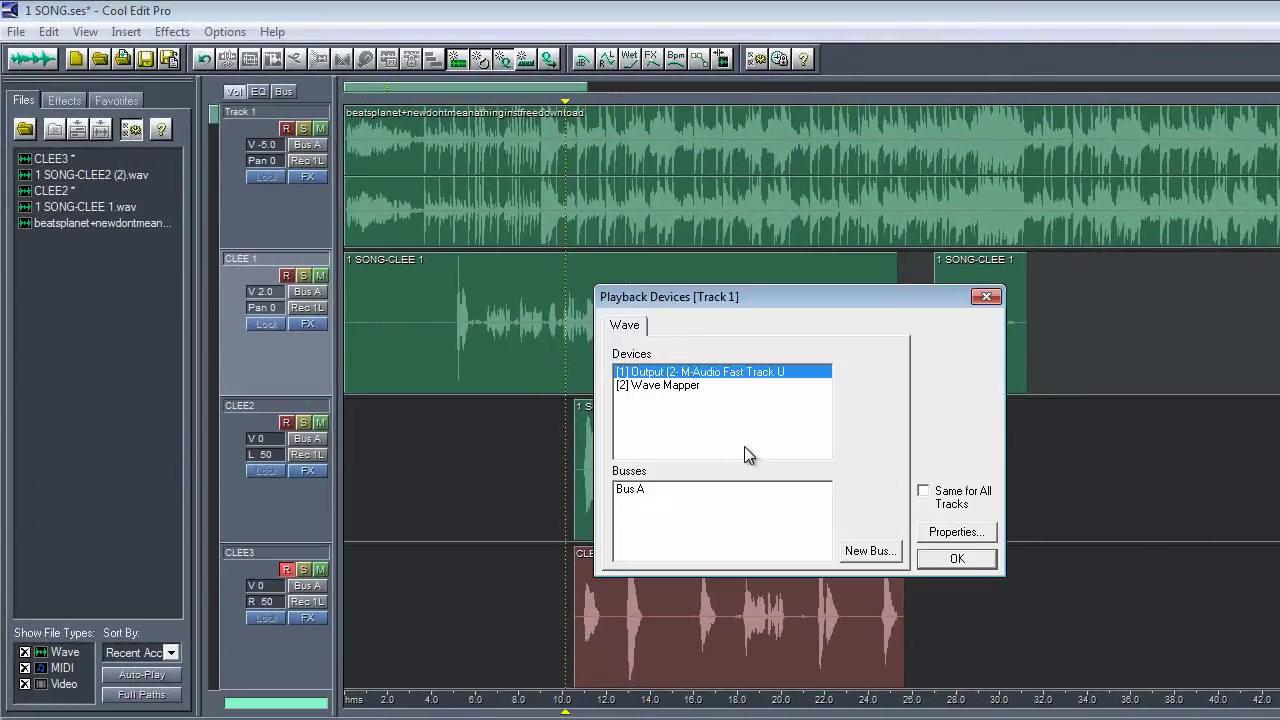
{"action": "left_click", "coordinate": [957, 558]}
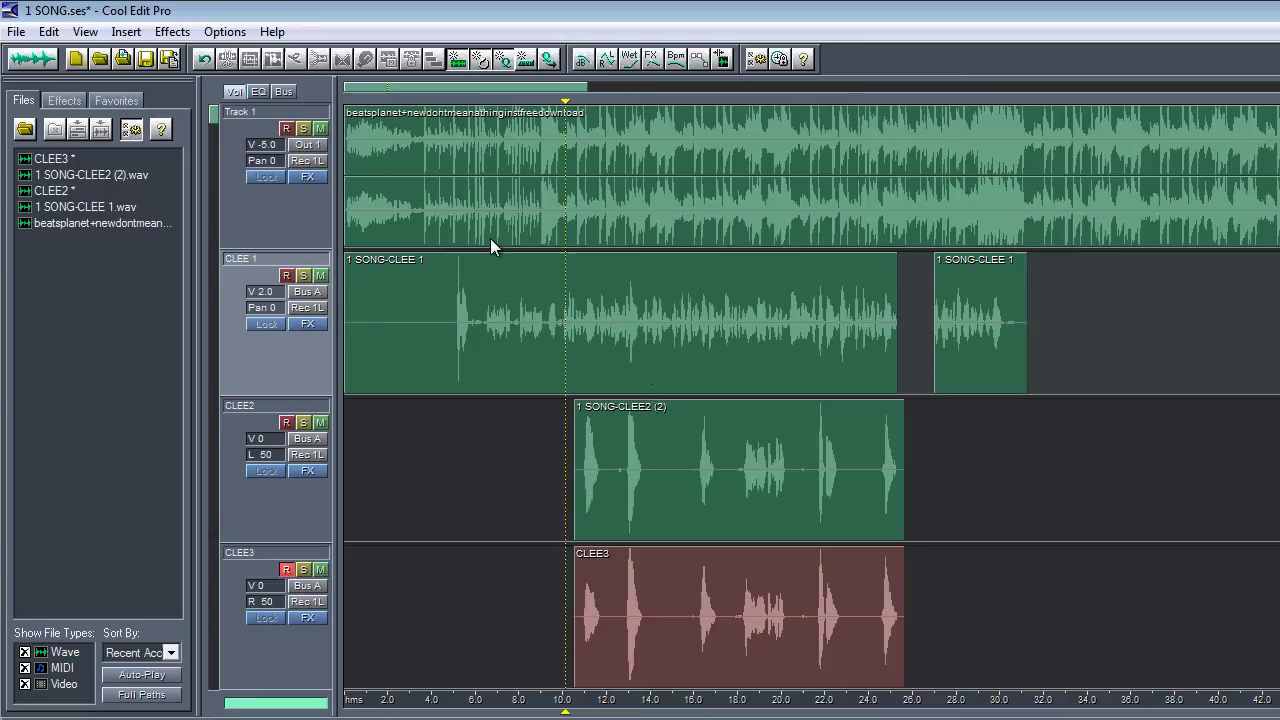
Set CLEE2's track EQ to Hi +10, Mid +5 and Lo -10 dB.
{"action": "left_click", "coordinate": [258, 91]}
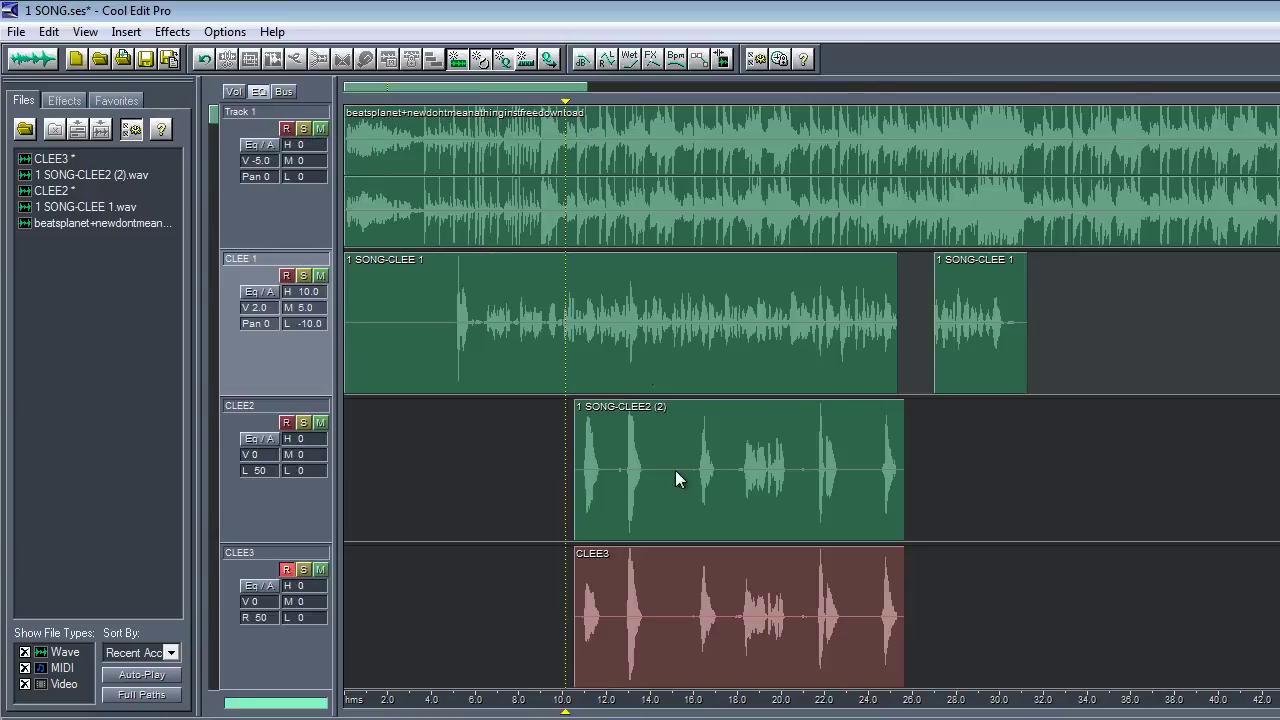
{"action": "right_click", "coordinate": [310, 454]}
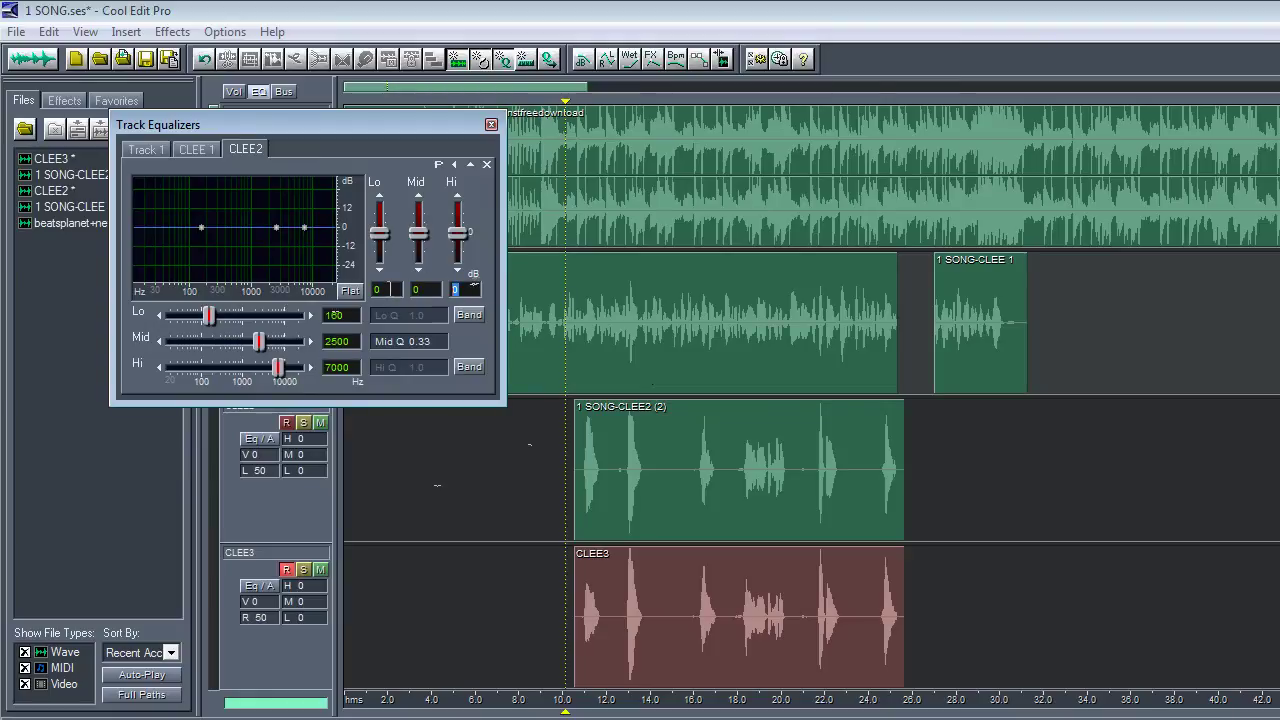
{"action": "type", "text": "10"}
{"action": "key", "text": "Return"}
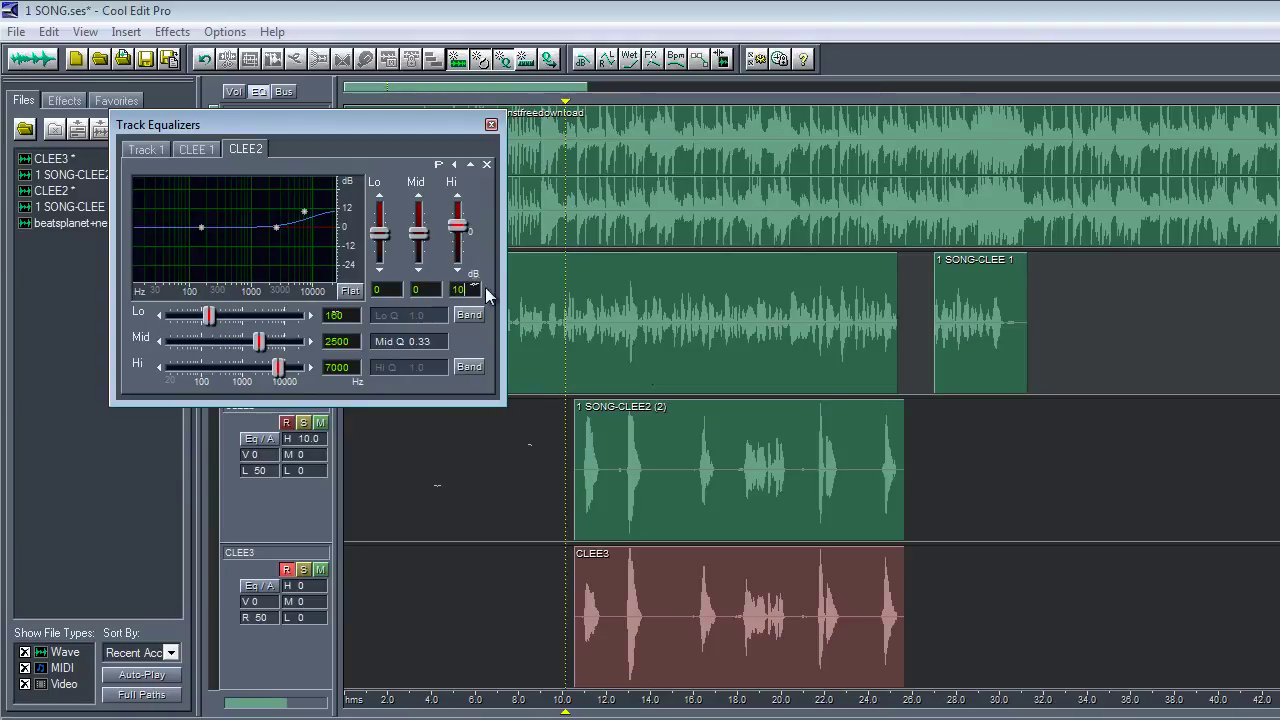
{"action": "type", "text": "5"}
{"action": "key", "text": "Return"}
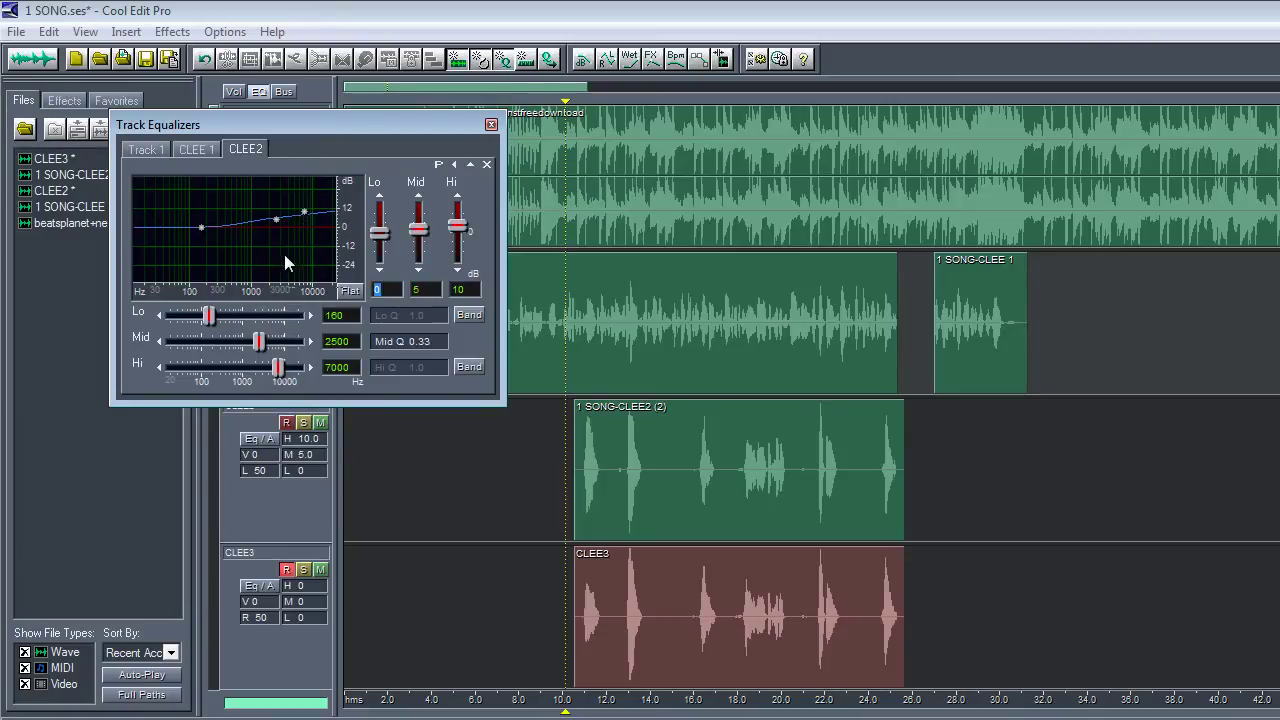
{"action": "type", "text": "-10"}
{"action": "key", "text": "Return"}
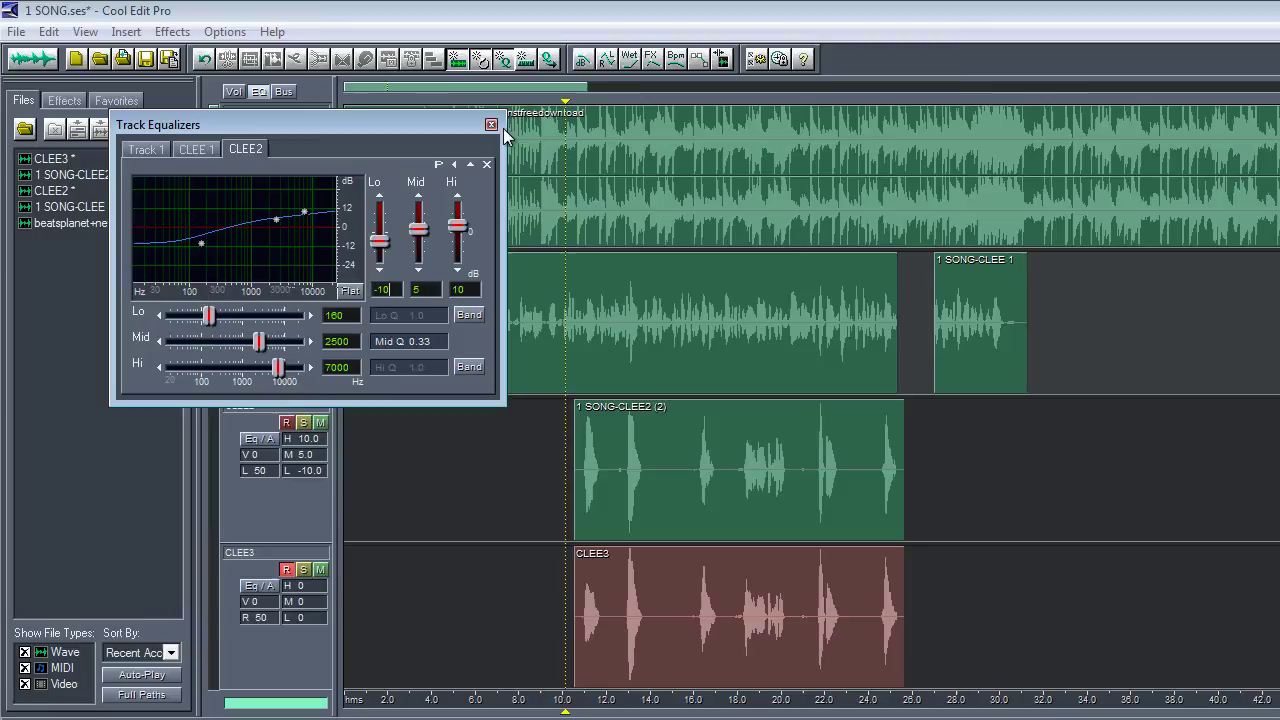
{"action": "left_click", "coordinate": [492, 125]}
Set CLEE3's track EQ to Hi +10, Mid +5 and Lo -10 dB.
{"action": "left_click", "coordinate": [303, 585]}
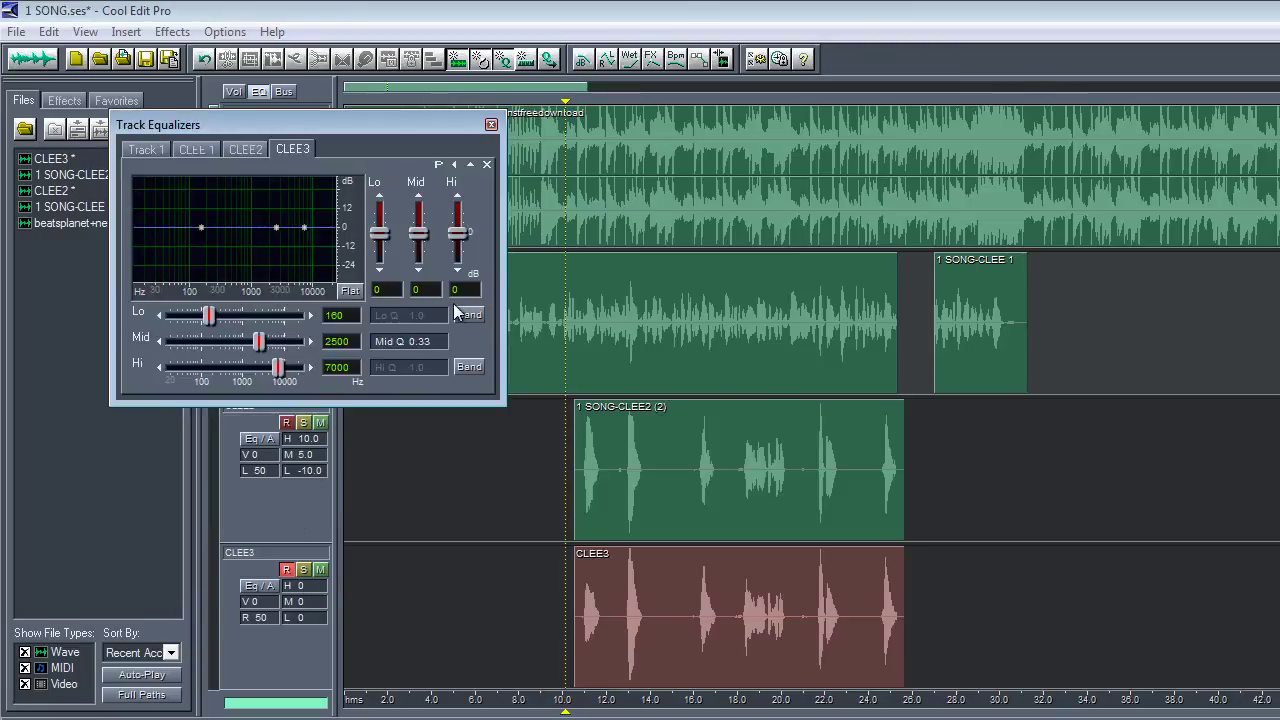
{"action": "type", "text": "10"}
{"action": "key", "text": "Return"}
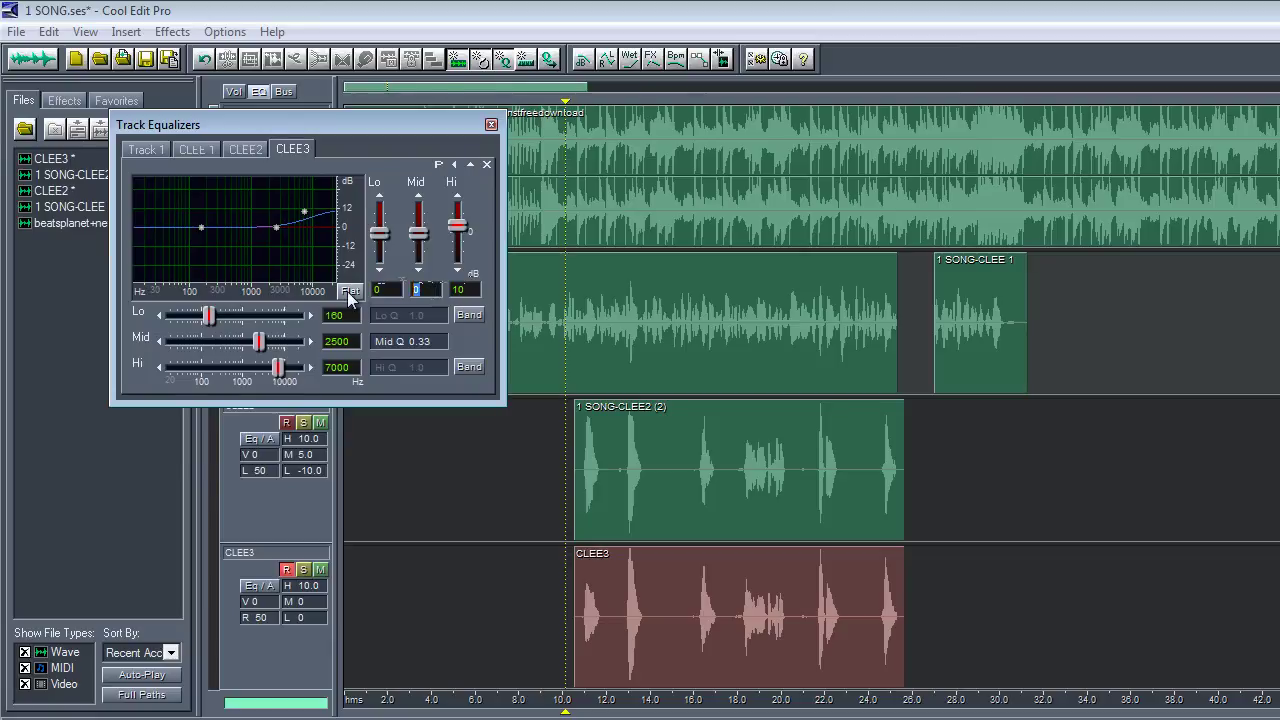
{"action": "left_click", "coordinate": [418, 289]}
{"action": "type", "text": "5"}
{"action": "key", "text": "Return"}
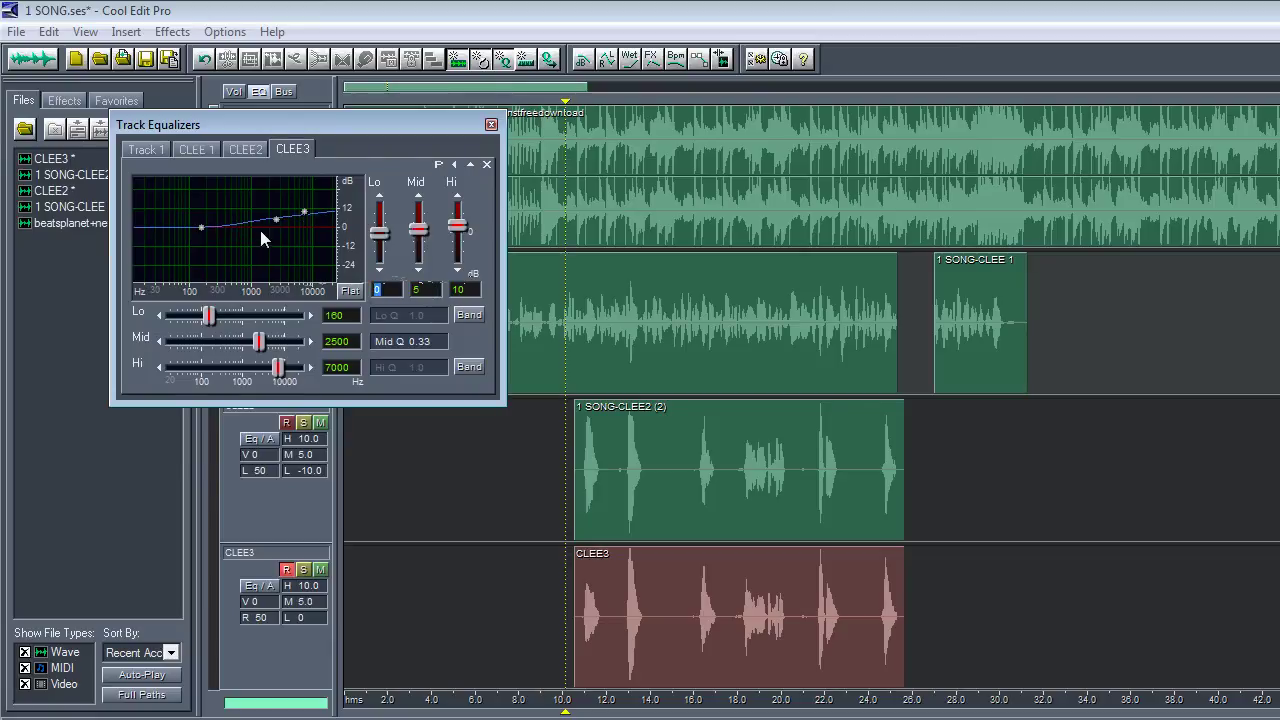
{"action": "type", "text": "-10"}
{"action": "key", "text": "Return"}
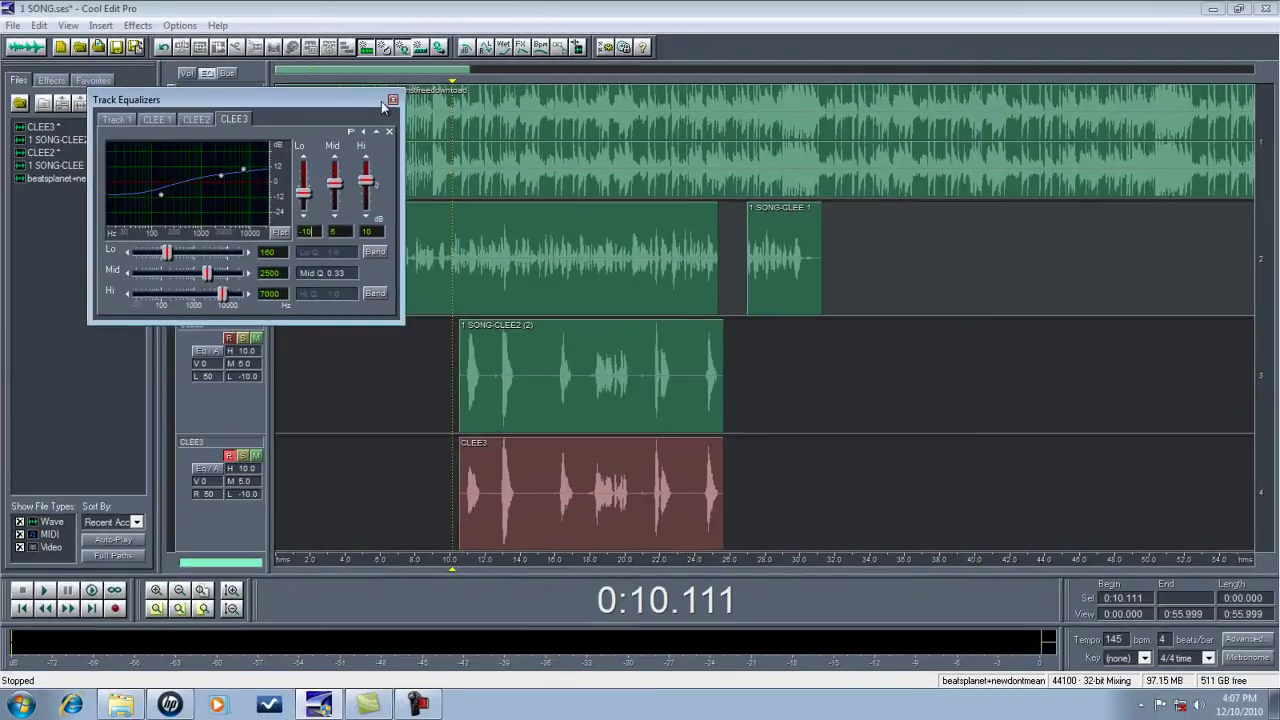
Close the track EQ and save the session, storing the CLEE3 take as wave file 1 SONG-CLEE3.
{"action": "left_click", "coordinate": [392, 100]}
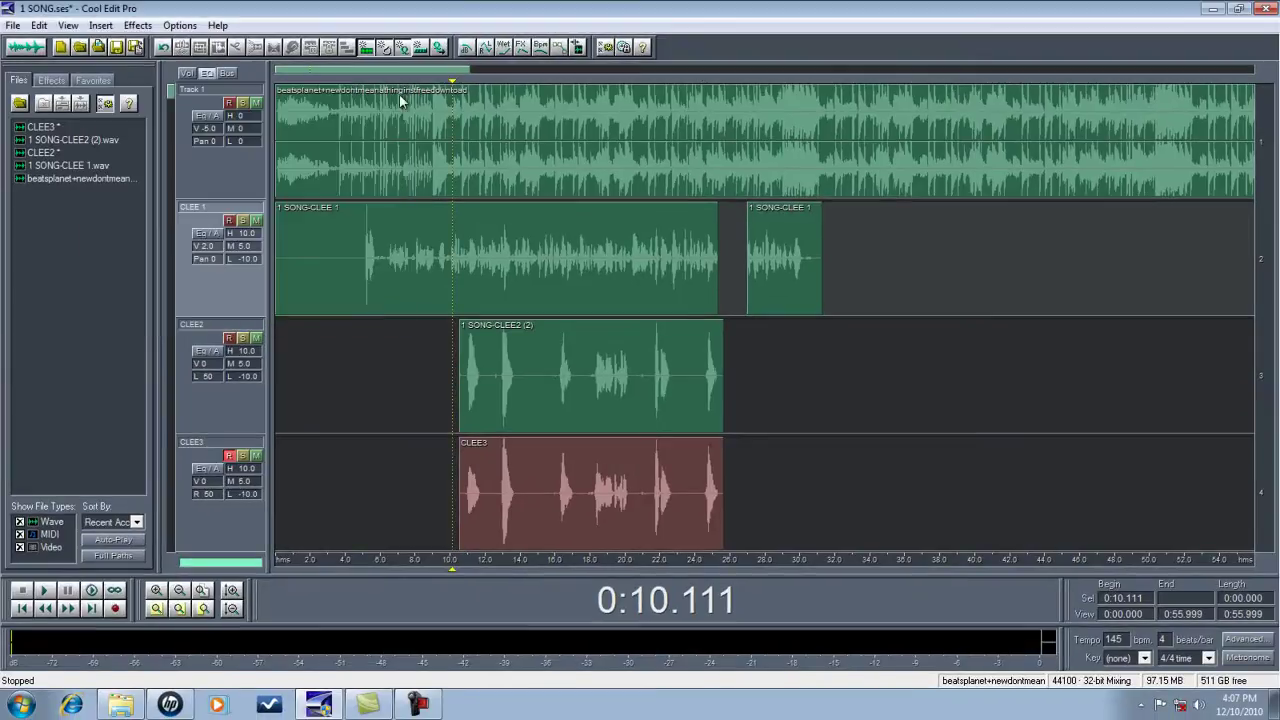
{"action": "left_click", "coordinate": [13, 25]}
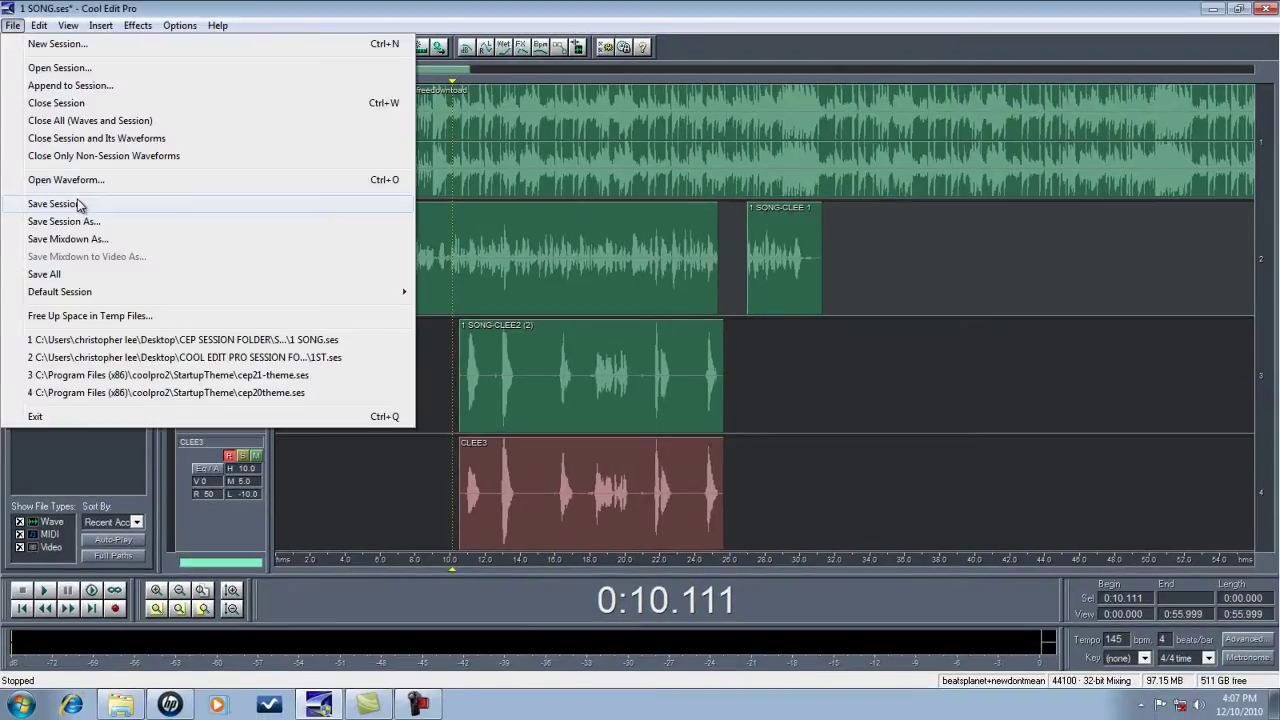
{"action": "left_click", "coordinate": [80, 204]}
{"action": "left_click", "coordinate": [574, 374]}
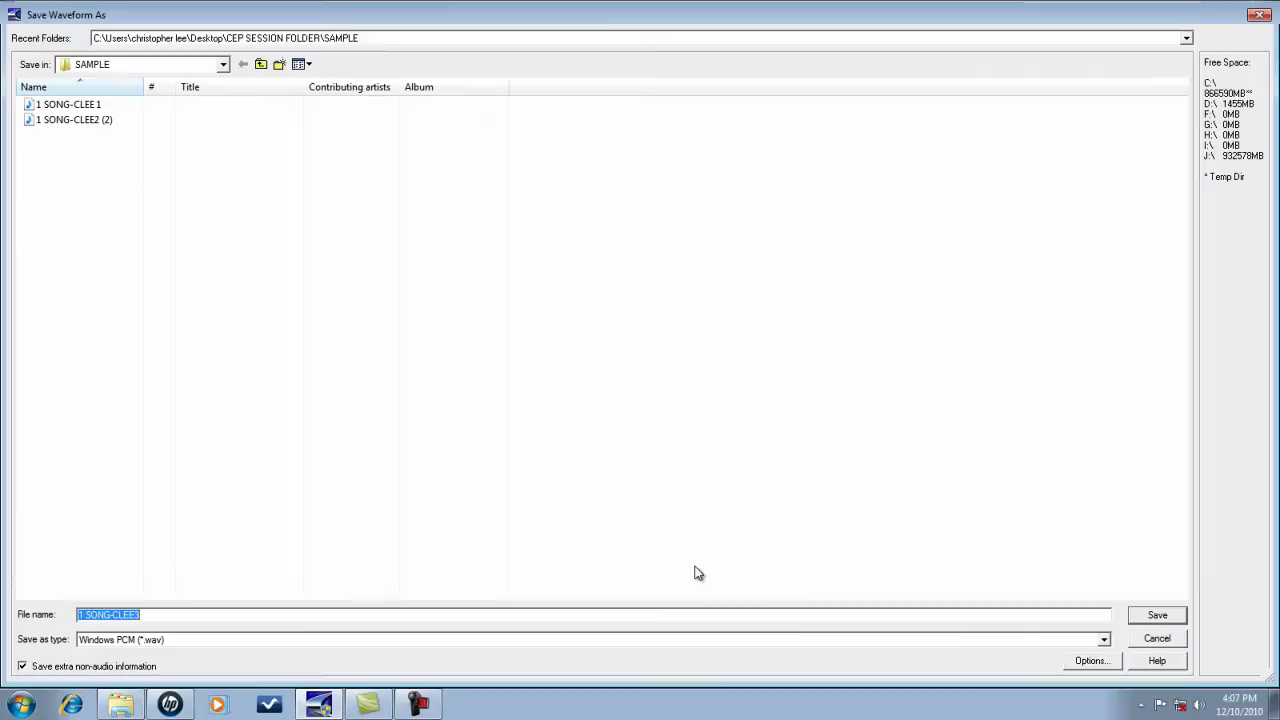
{"action": "left_click", "coordinate": [1180, 616]}
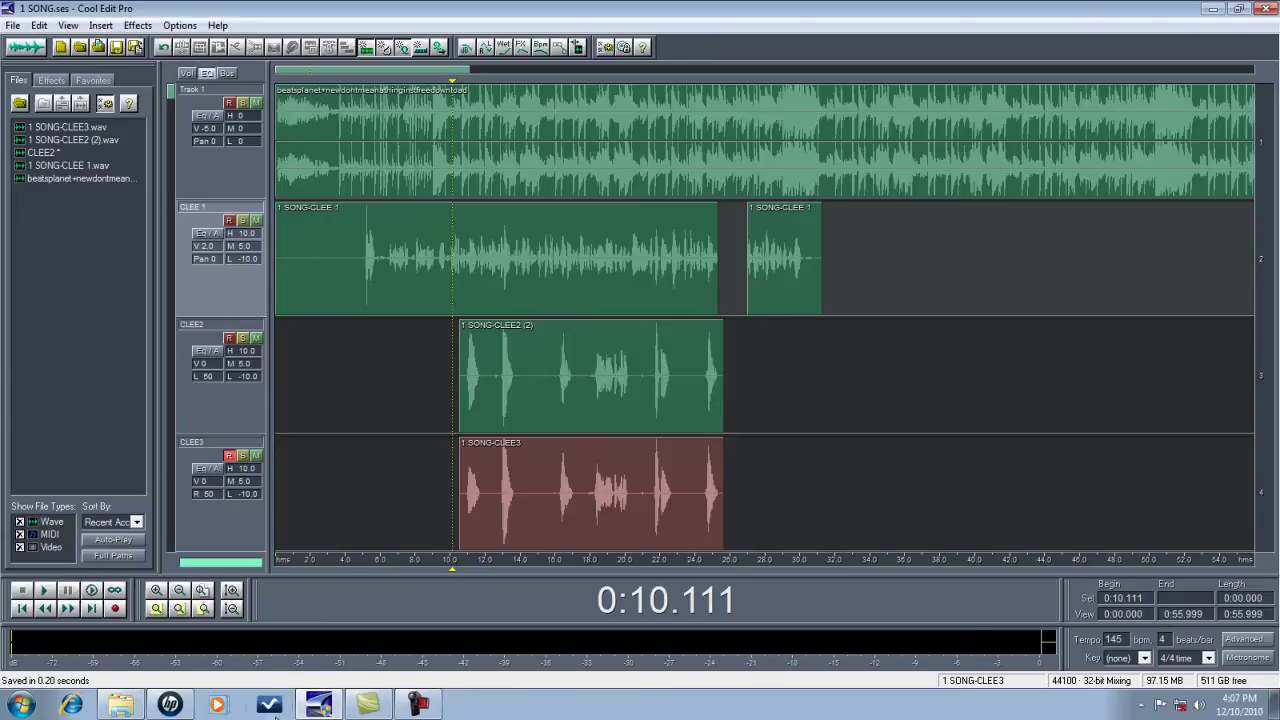
{"action": "left_click", "coordinate": [417, 705]}
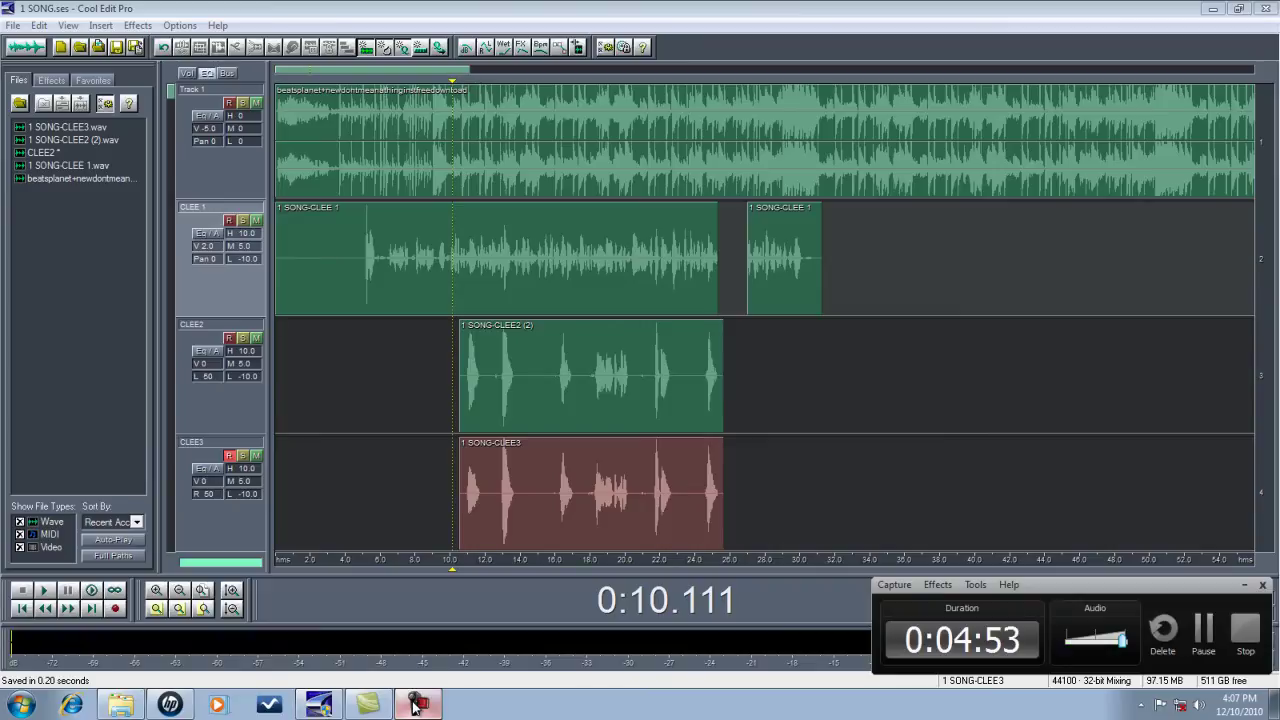
{"action": "left_click", "coordinate": [417, 705]}
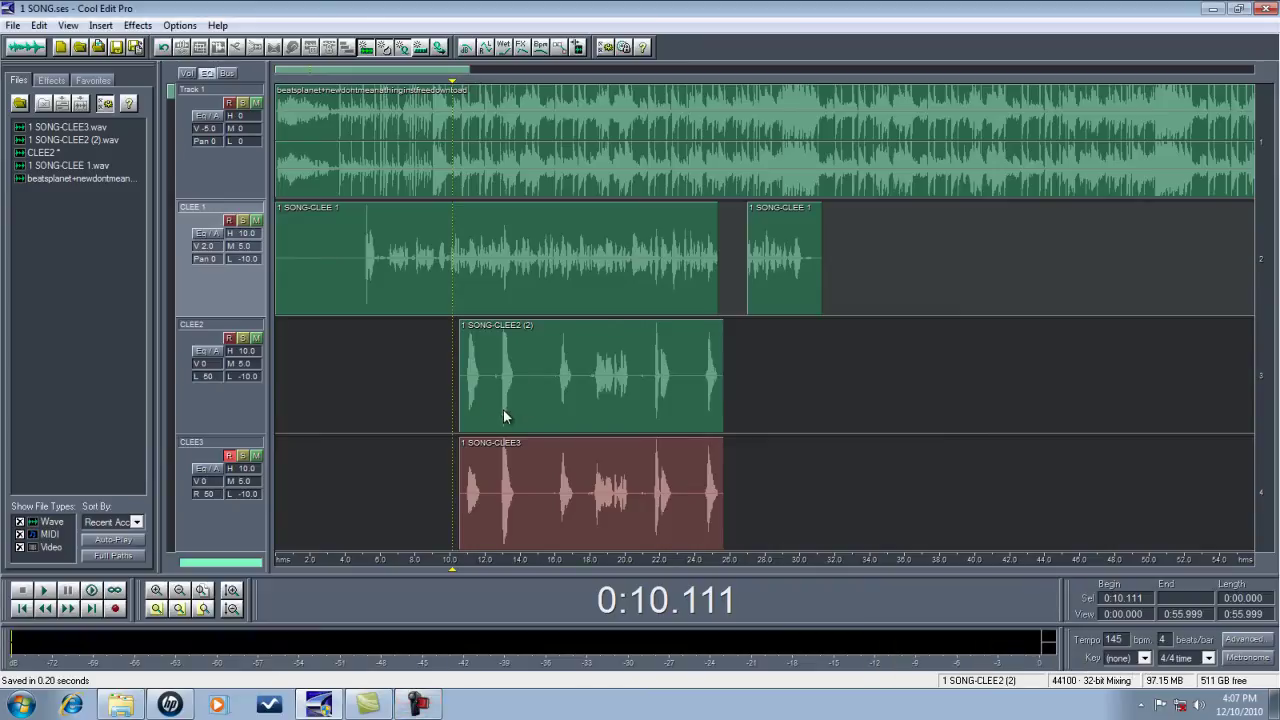
Open CLEE2 in waveform view and silence the empty lead-in before its first phrase.
{"action": "double_click", "coordinate": [474, 385]}
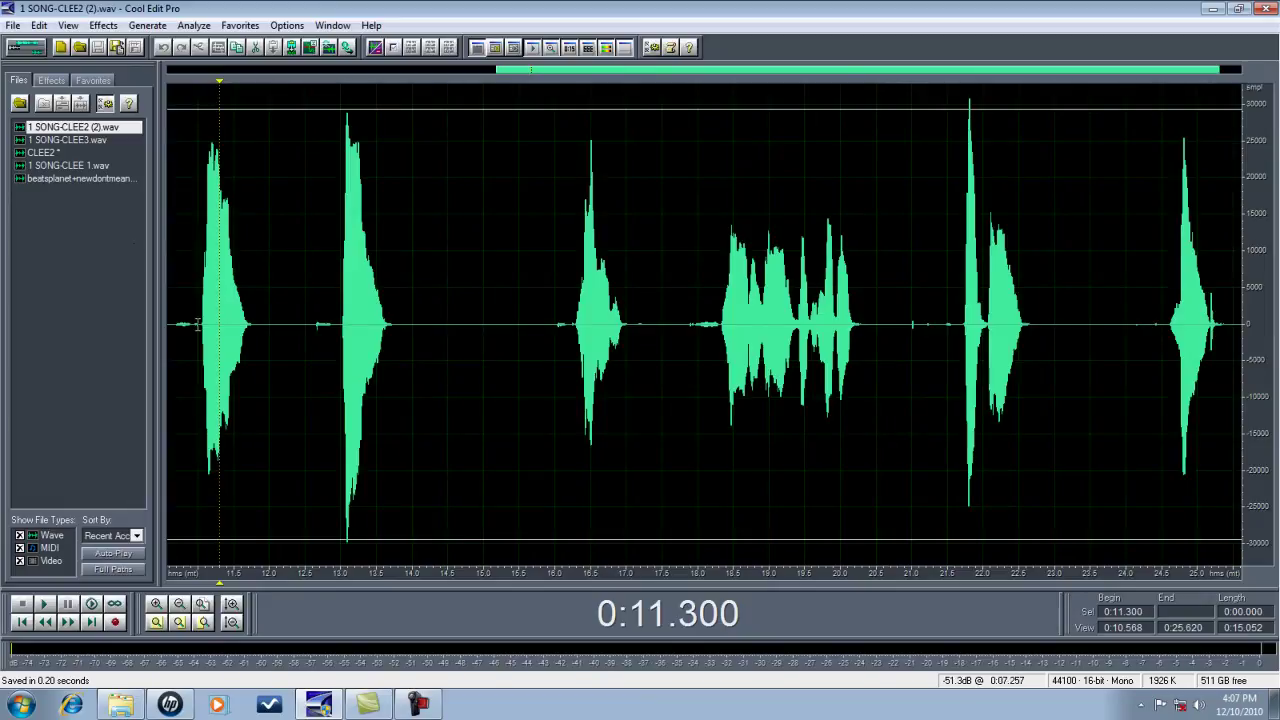
{"action": "left_click_drag", "start_coordinate": [197, 324], "coordinate": [195, 324]}
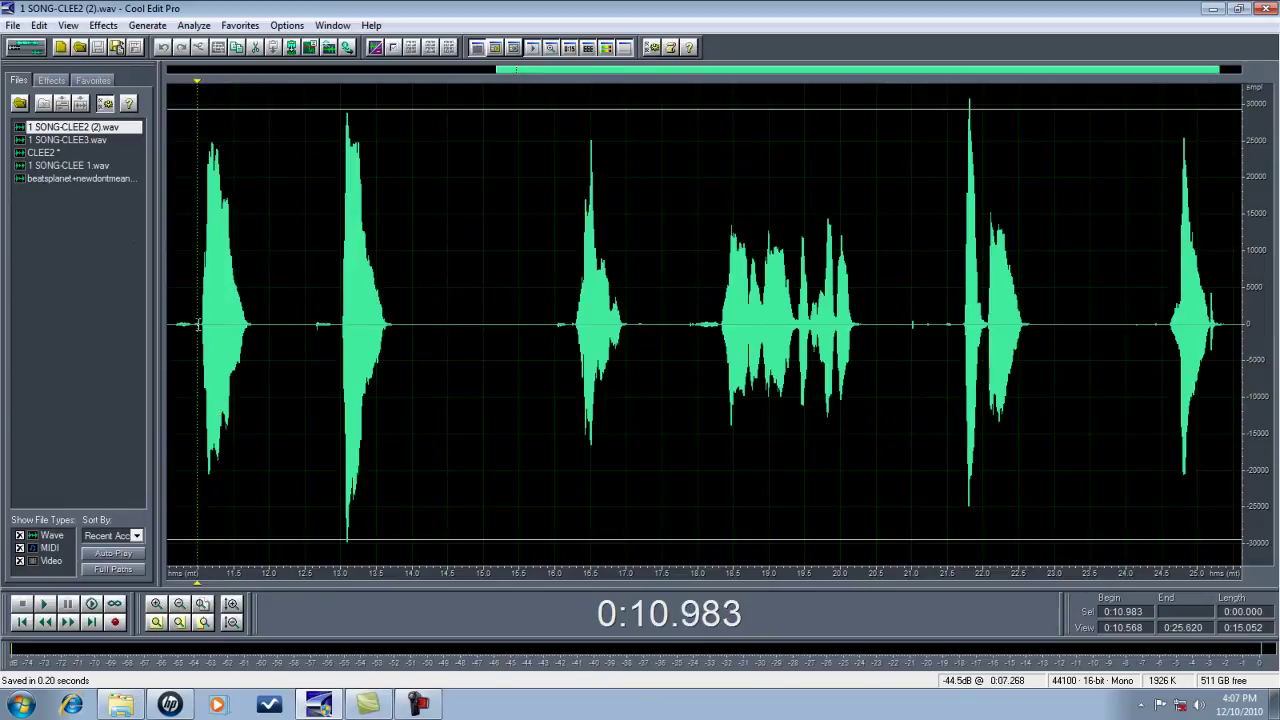
{"action": "left_click", "coordinate": [183, 607]}
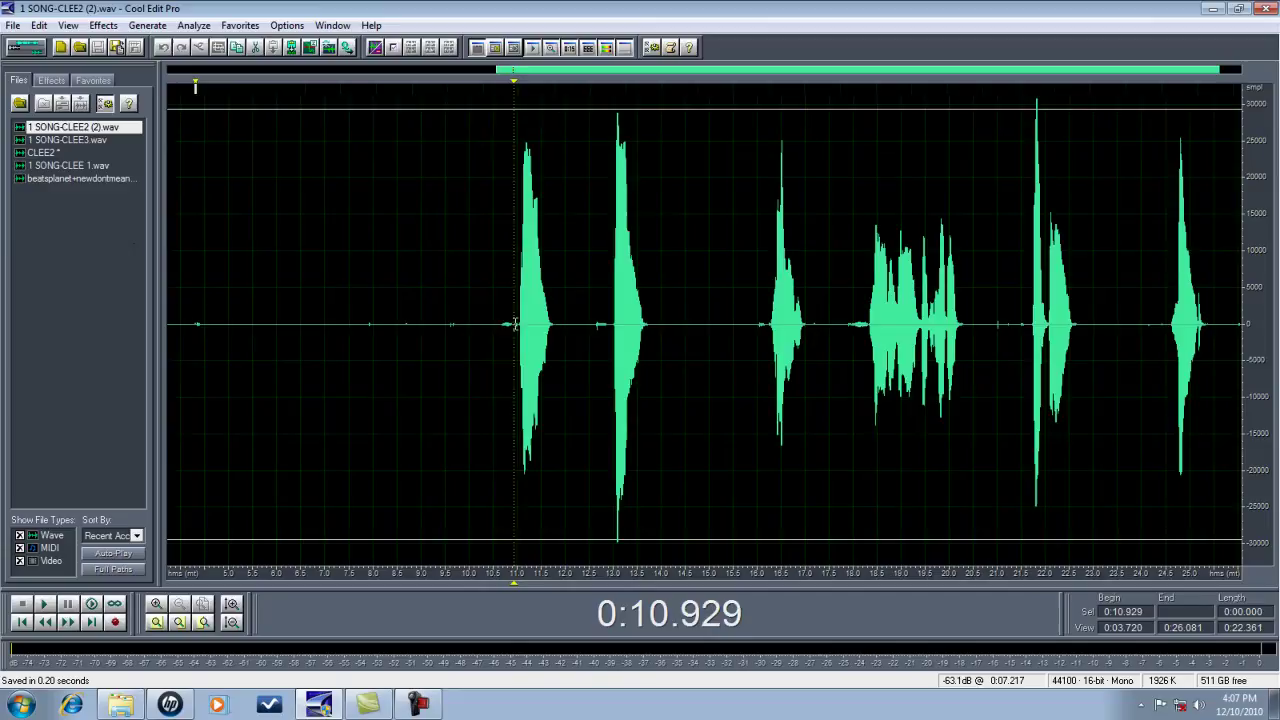
{"action": "left_click_drag", "start_coordinate": [512, 320], "coordinate": [168, 320]}
{"action": "left_click", "coordinate": [103, 25]}
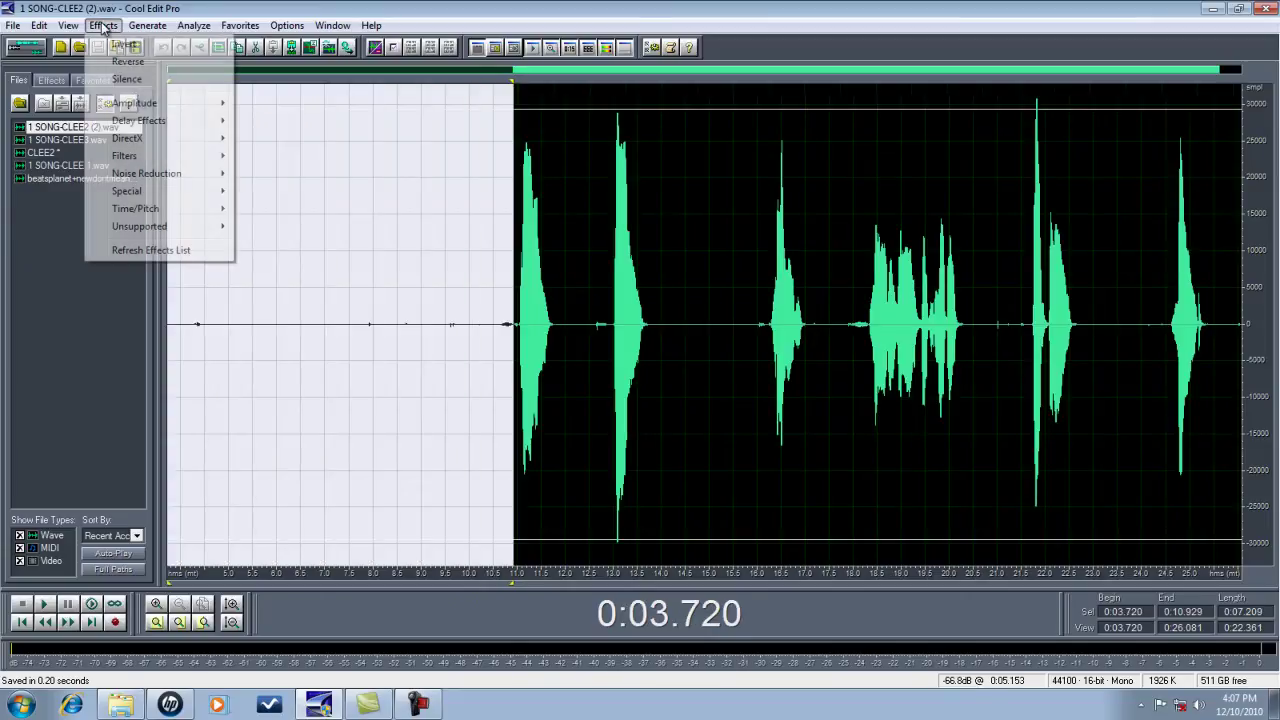
{"action": "left_click", "coordinate": [137, 81]}
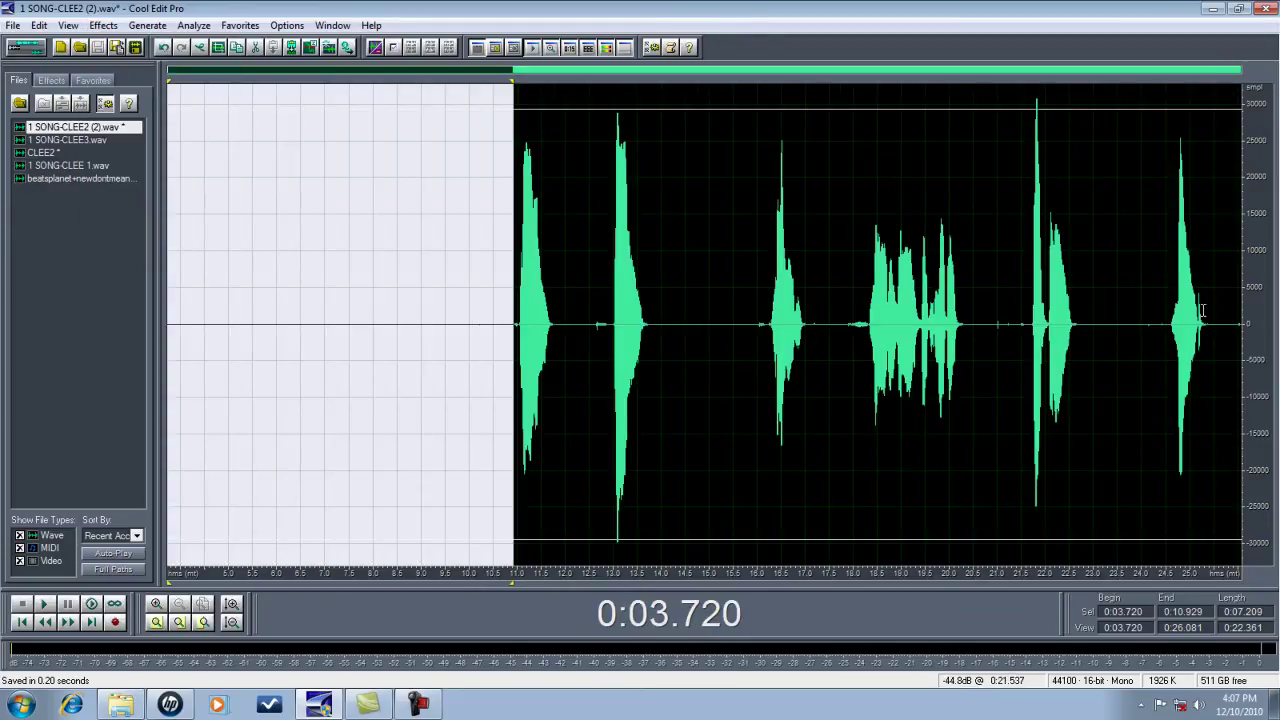
Silence the tail after CLEE2's last phrase and select from the first phrase onward.
{"action": "left_click_drag", "start_coordinate": [1204, 320], "coordinate": [1244, 354]}
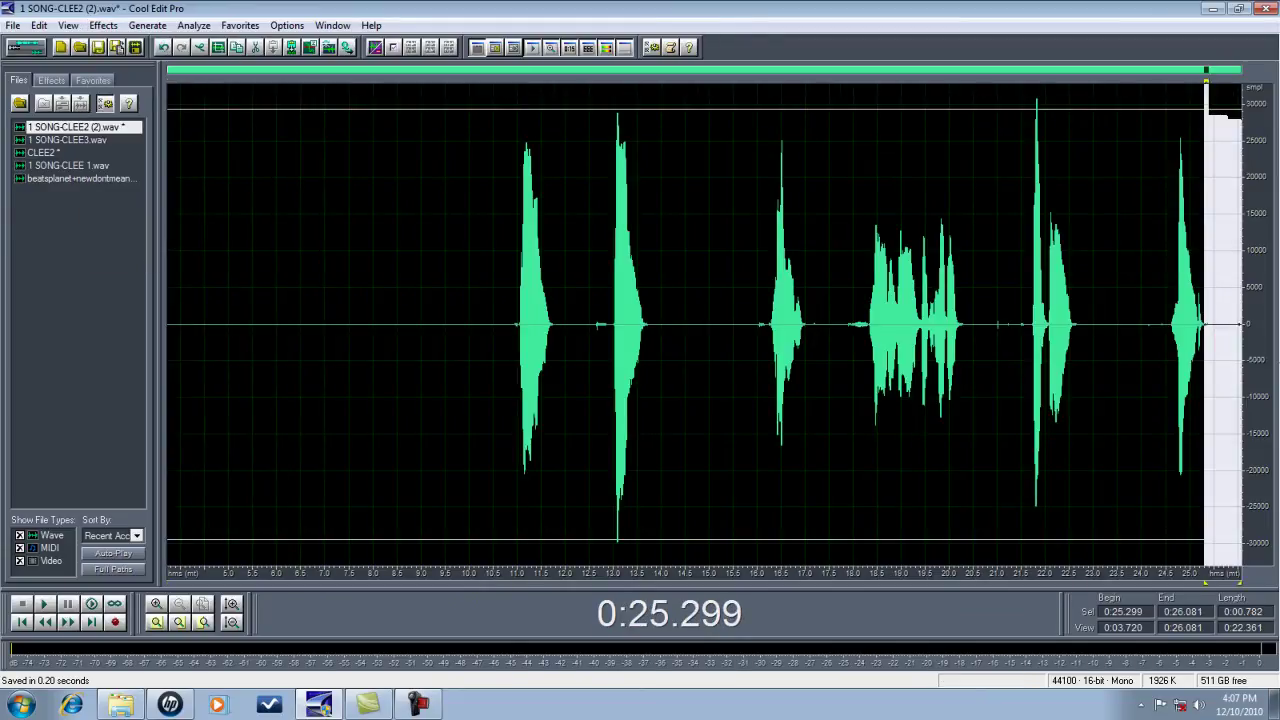
{"action": "left_click", "coordinate": [103, 25]}
{"action": "left_click", "coordinate": [152, 86]}
{"action": "left_click", "coordinate": [502, 323], "text": "shift"}
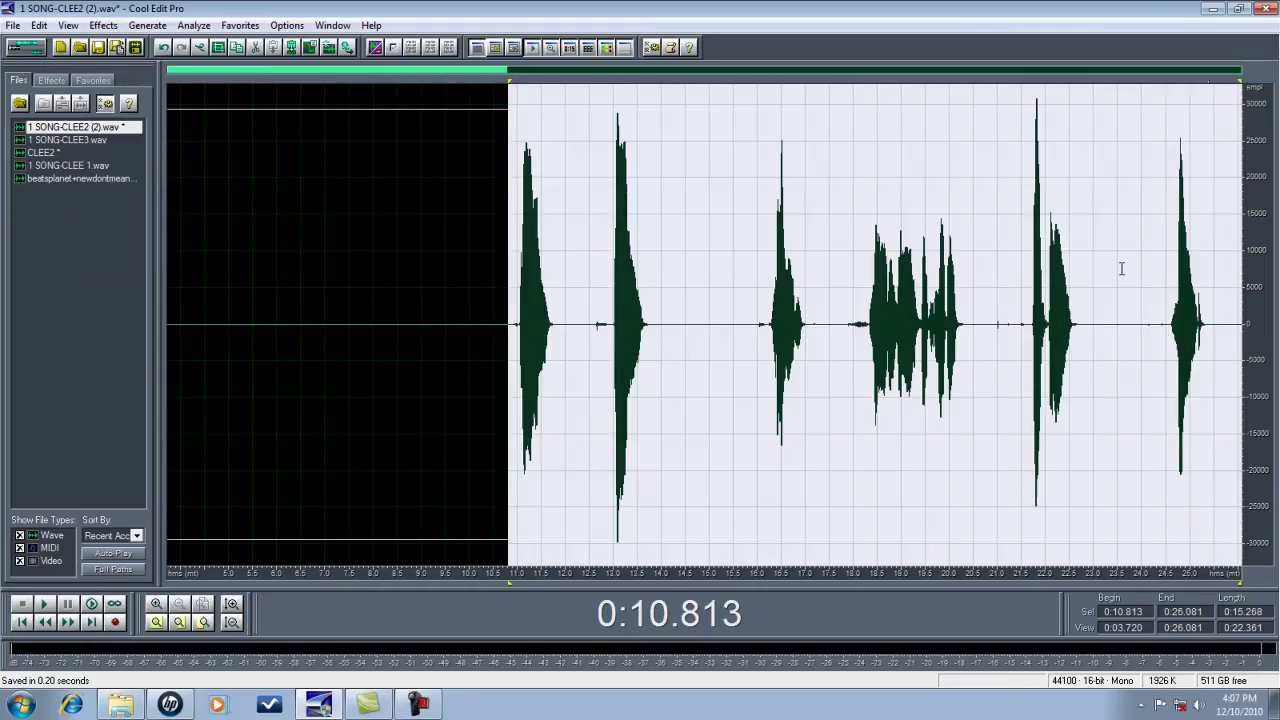
{"action": "left_click", "coordinate": [103, 25]}
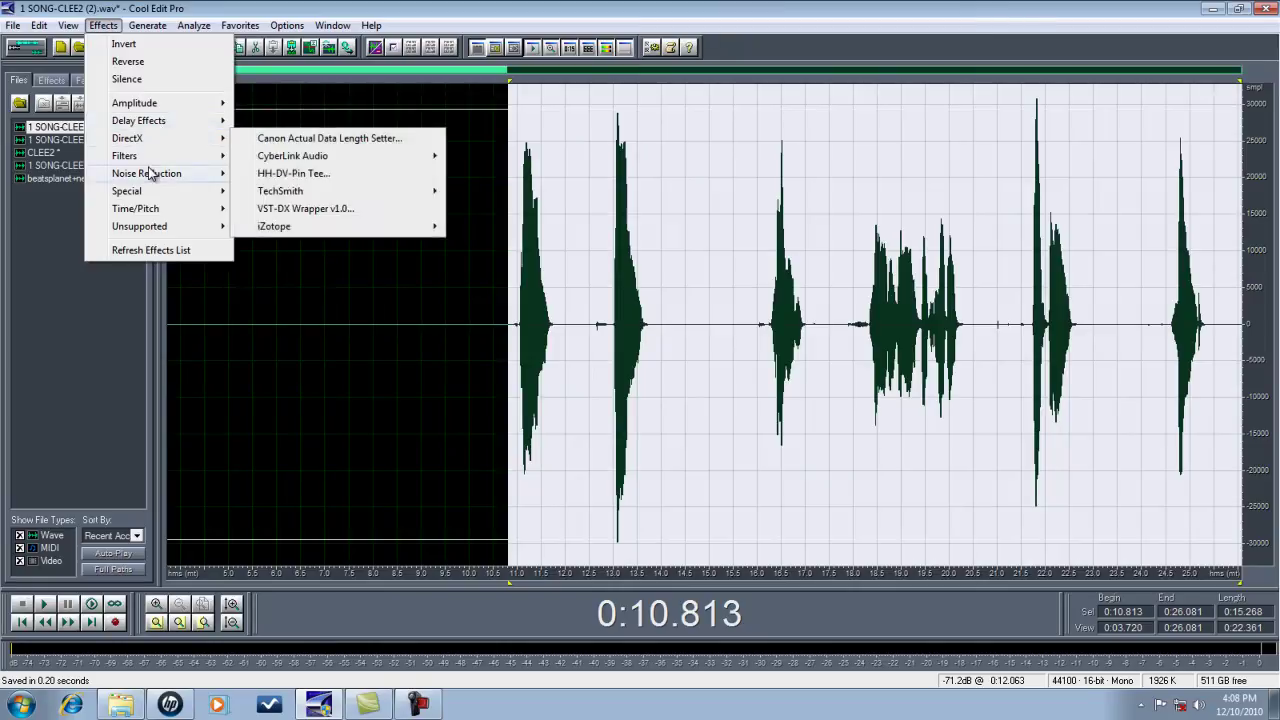
Apply the FFT Filter De-Esser preset to CLEE2 from its first phrase onward.
{"action": "mouse_move", "coordinate": [125, 156]}
{"action": "left_click", "coordinate": [343, 176]}
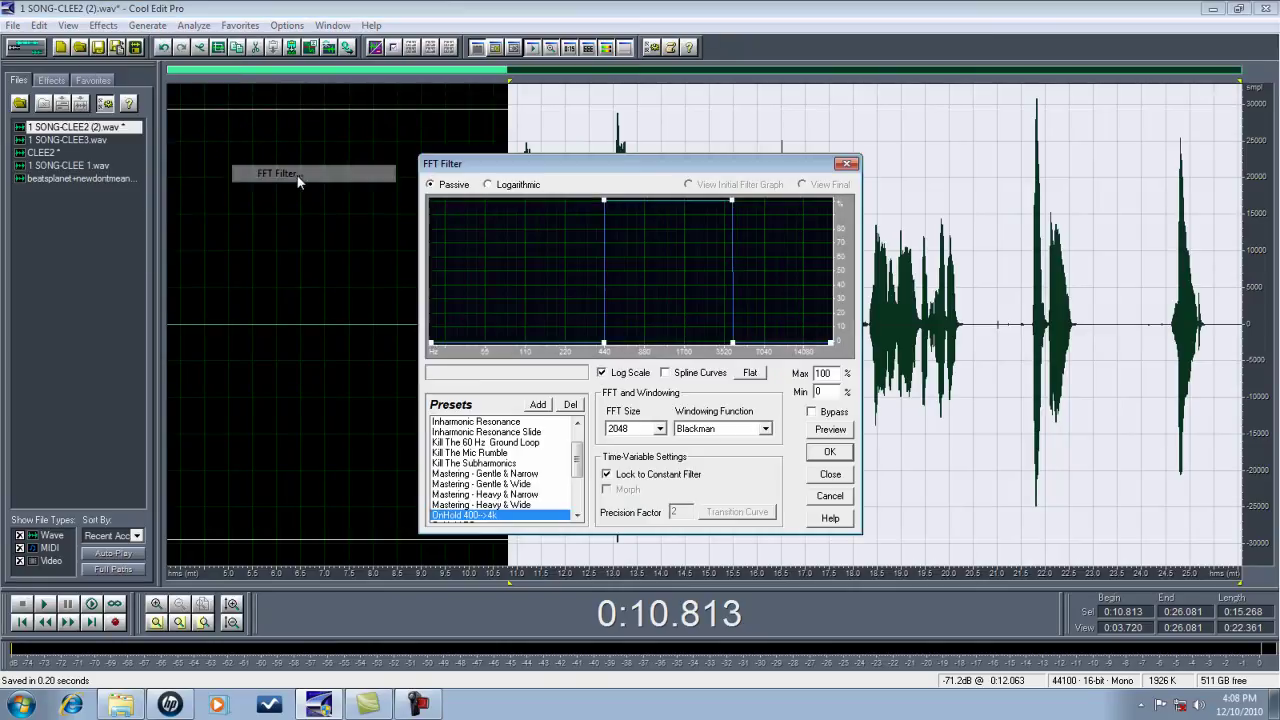
{"action": "scroll", "coordinate": [576, 443], "scroll_direction": "up", "scroll_amount": 1}
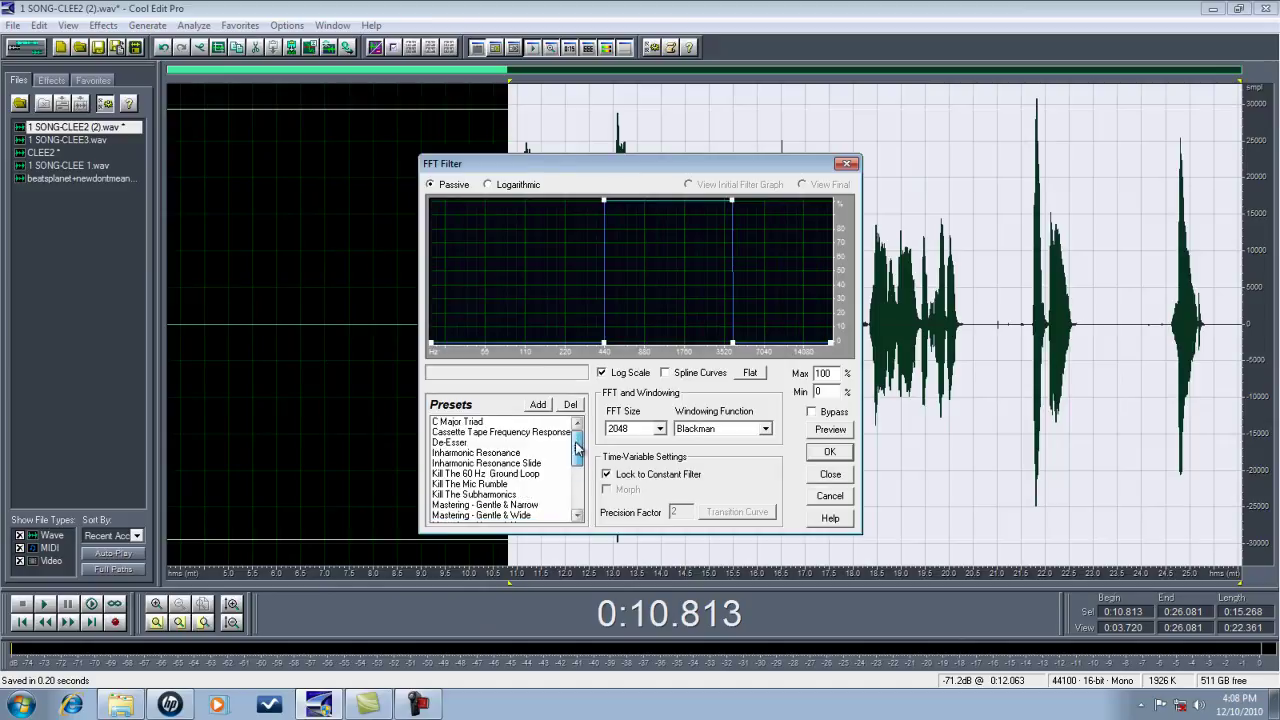
{"action": "left_click", "coordinate": [463, 443]}
{"action": "left_click", "coordinate": [829, 451]}
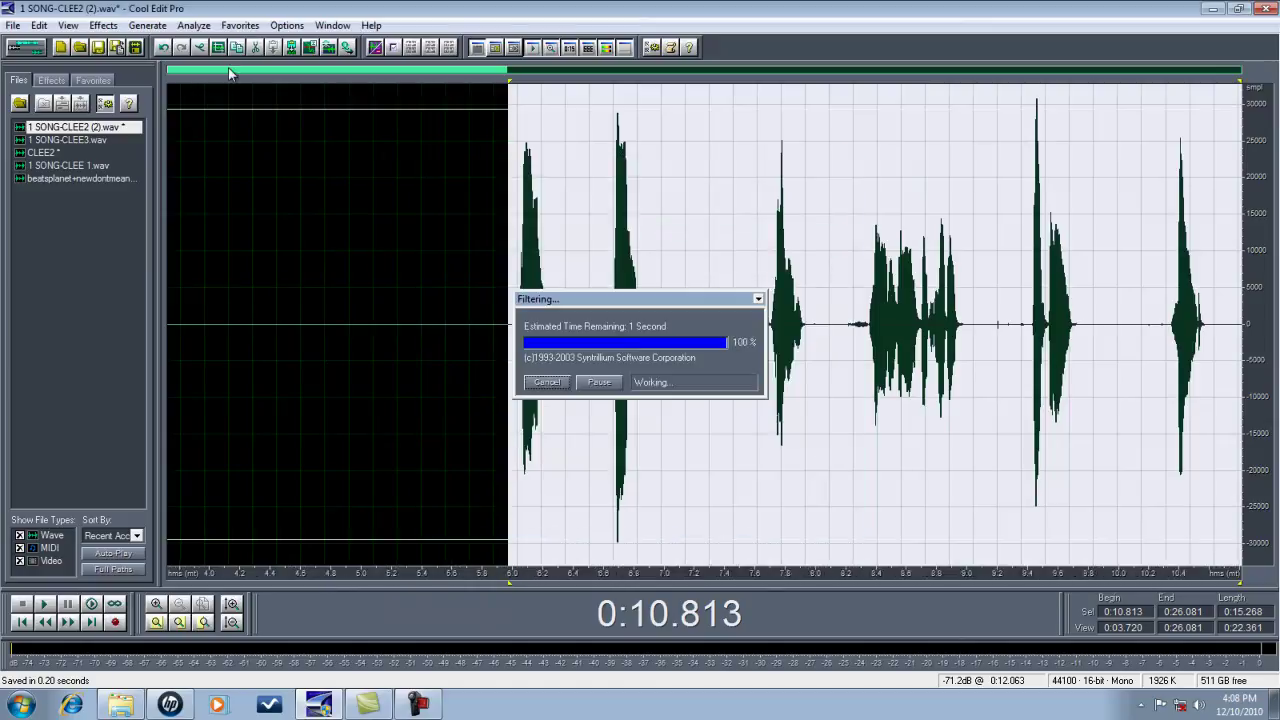
Apply the SpitClear Graphic Equalizer preset to the same CLEE2 selection.
{"action": "left_click", "coordinate": [103, 25]}
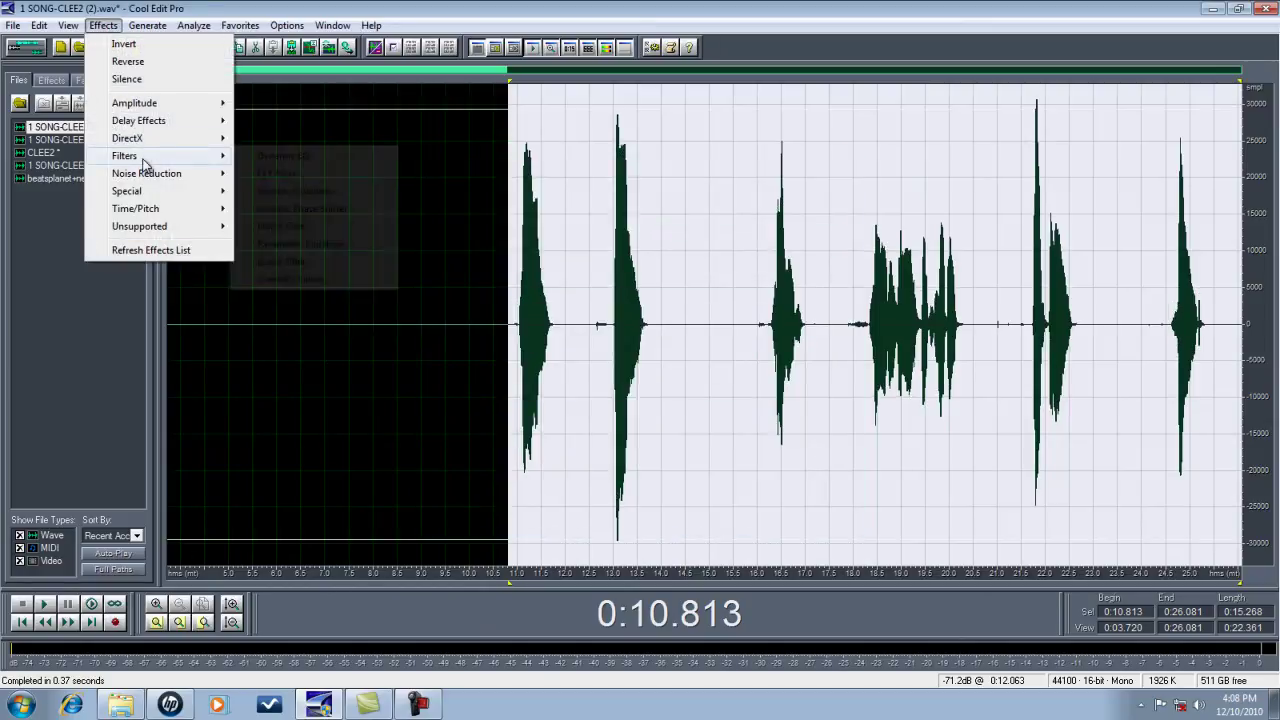
{"action": "mouse_move", "coordinate": [44, 61]}
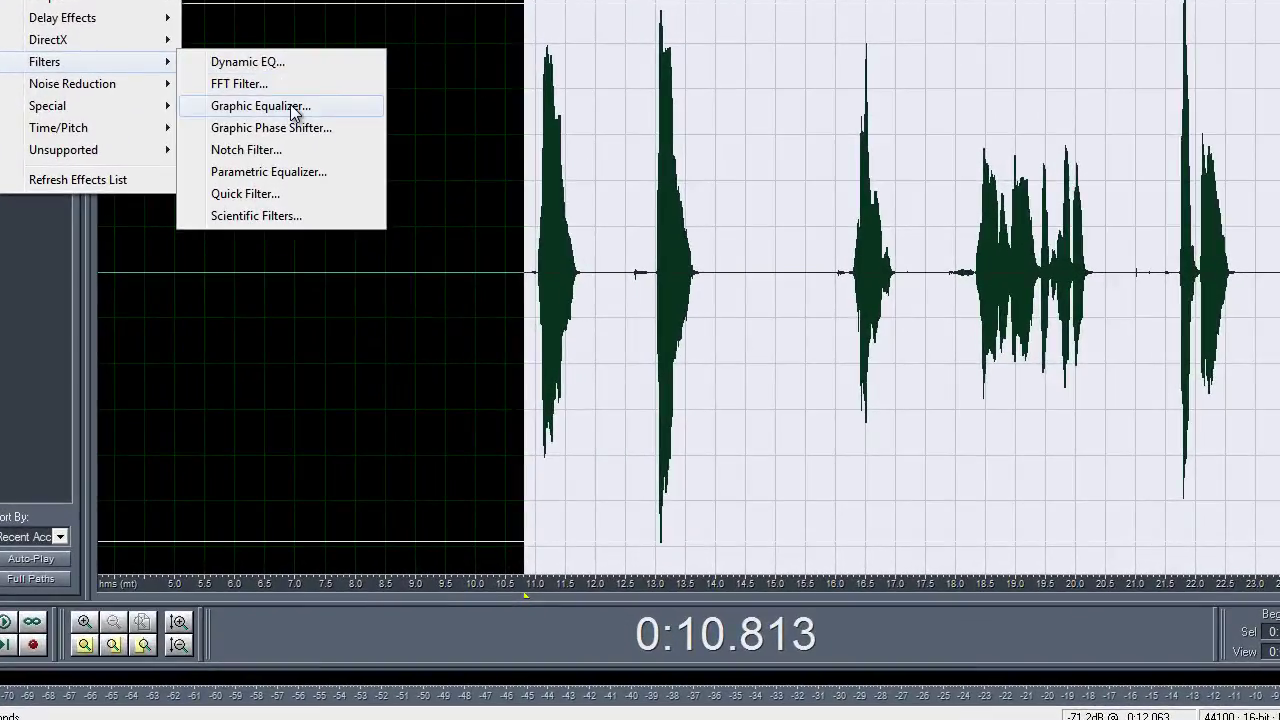
{"action": "left_click", "coordinate": [295, 108]}
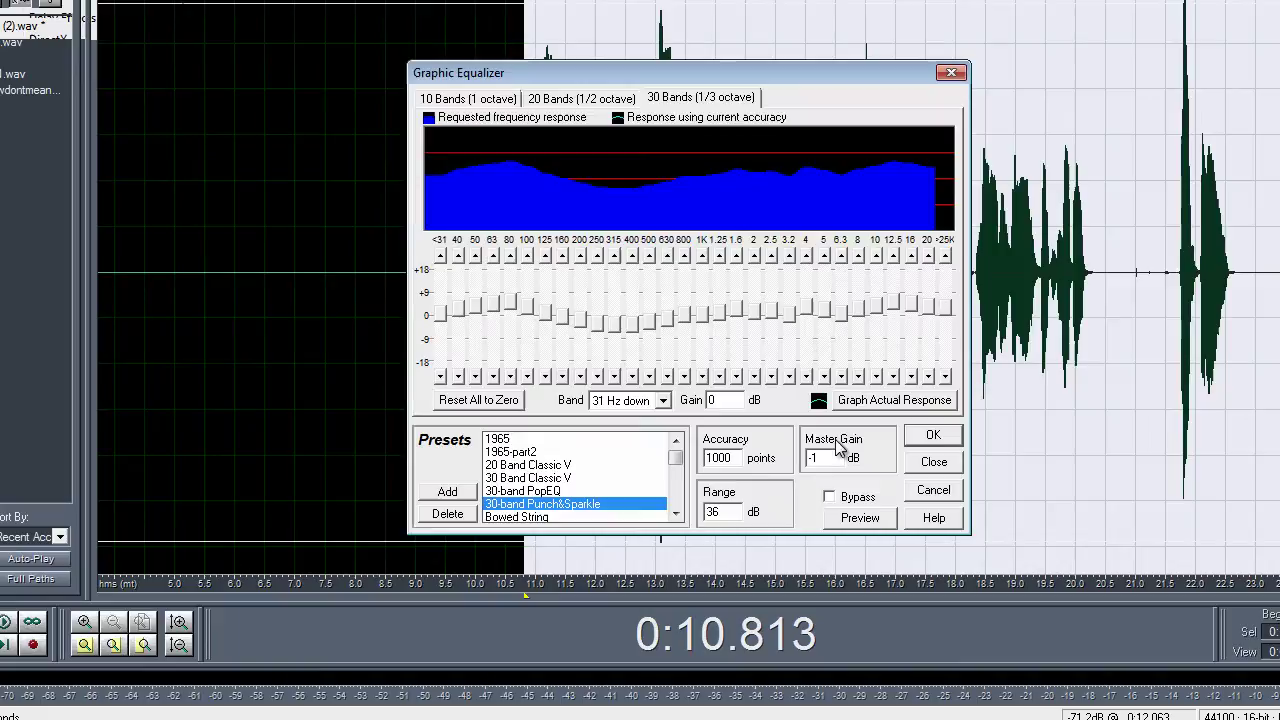
{"action": "left_click_drag", "start_coordinate": [677, 462], "coordinate": [677, 497]}
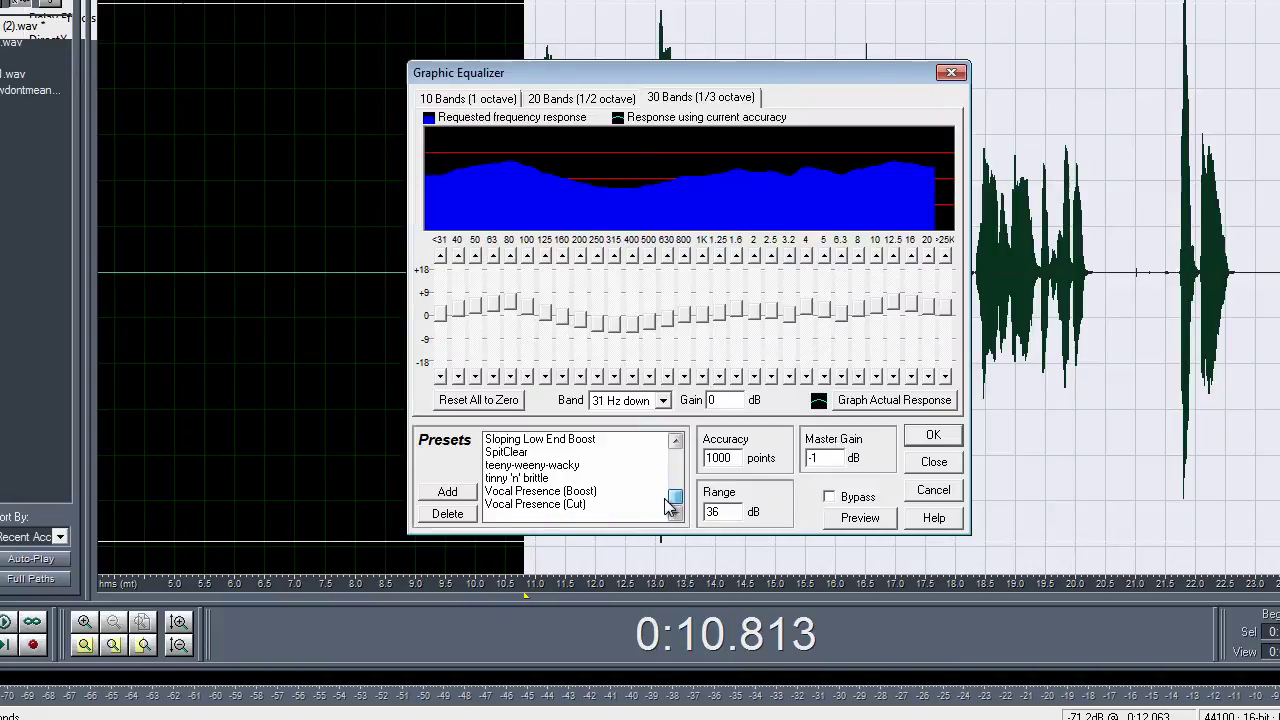
{"action": "left_click", "coordinate": [500, 455]}
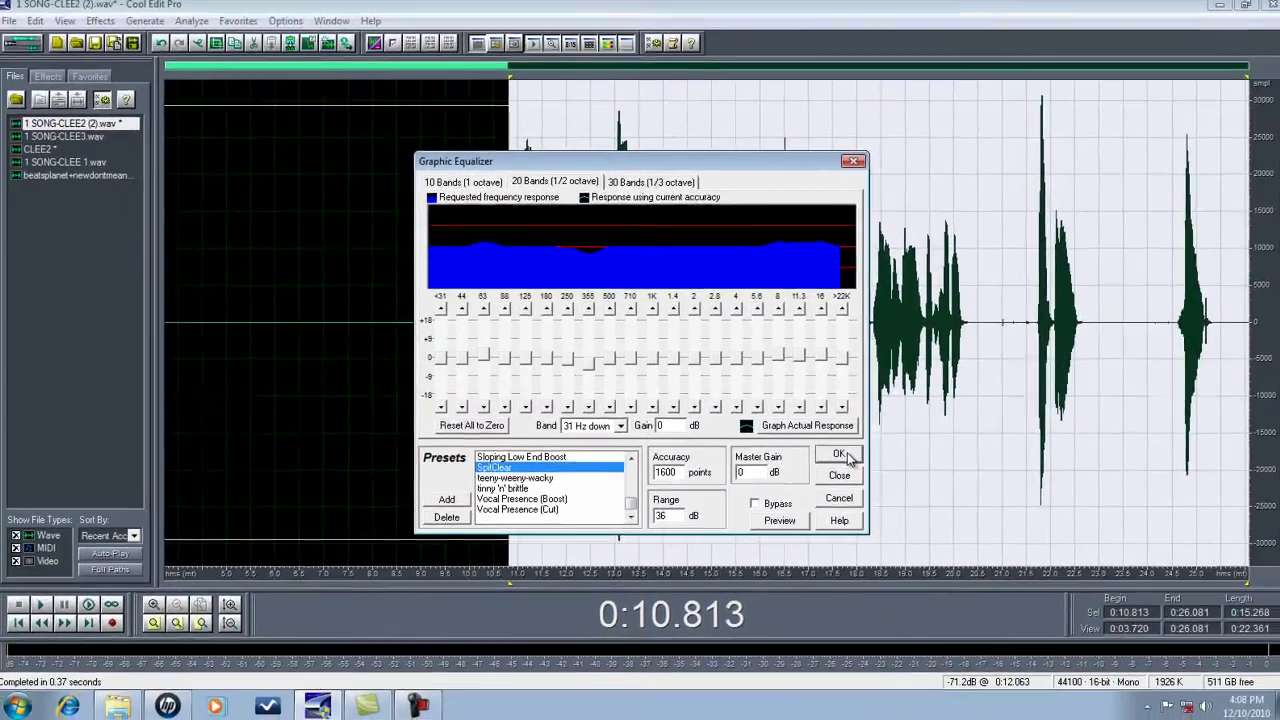
{"action": "left_click", "coordinate": [845, 455]}
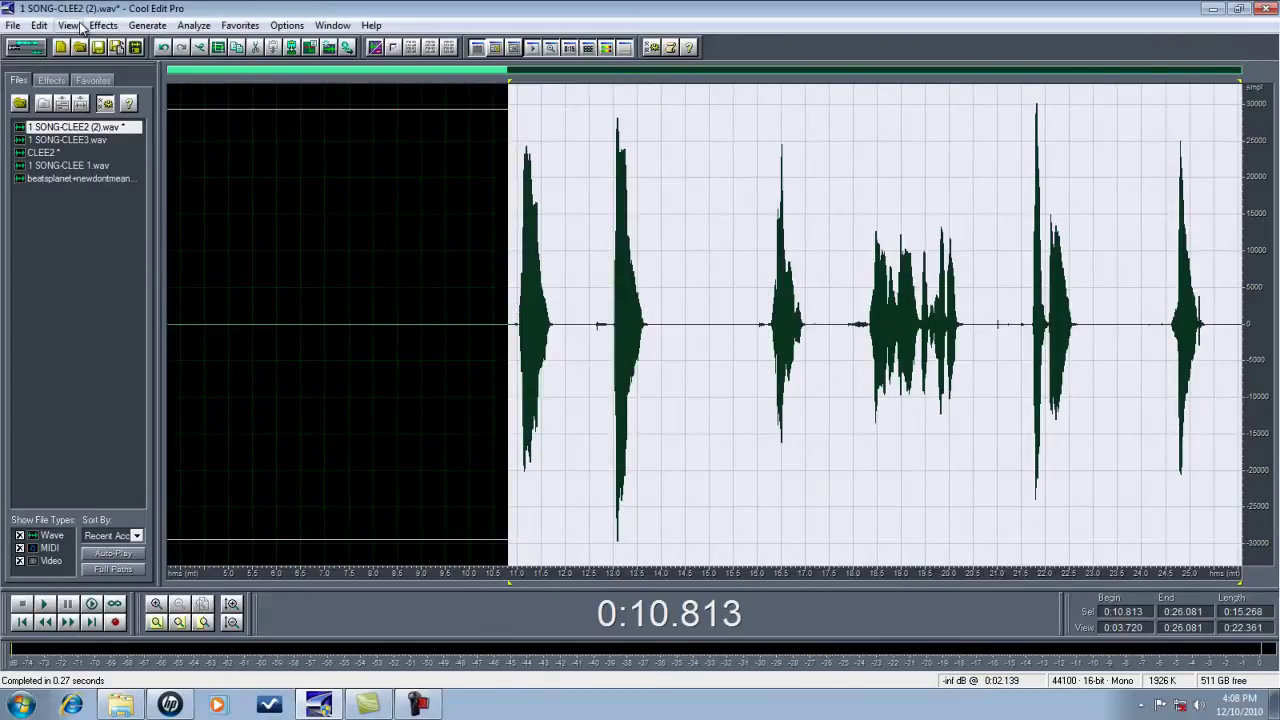
Look through the delay effects, then return to the multitrack session.
{"action": "left_click", "coordinate": [112, 26]}
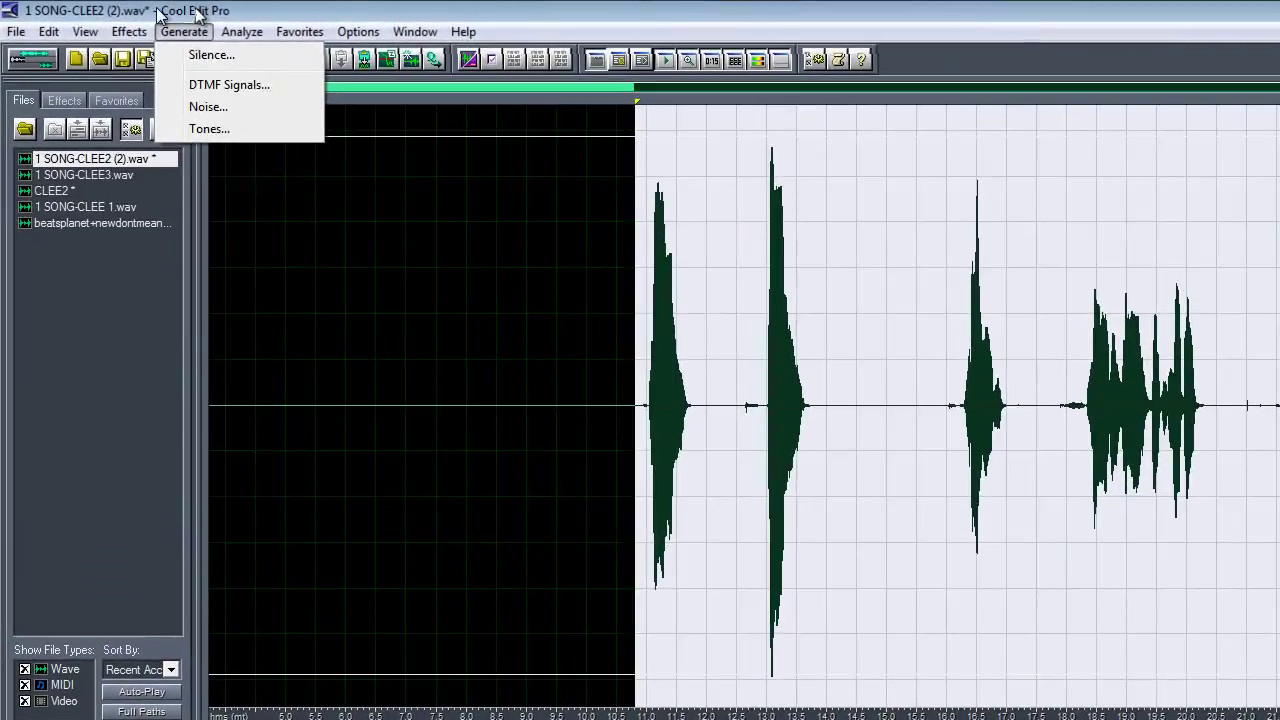
{"action": "left_click", "coordinate": [131, 28]}
{"action": "mouse_move", "coordinate": [173, 150]}
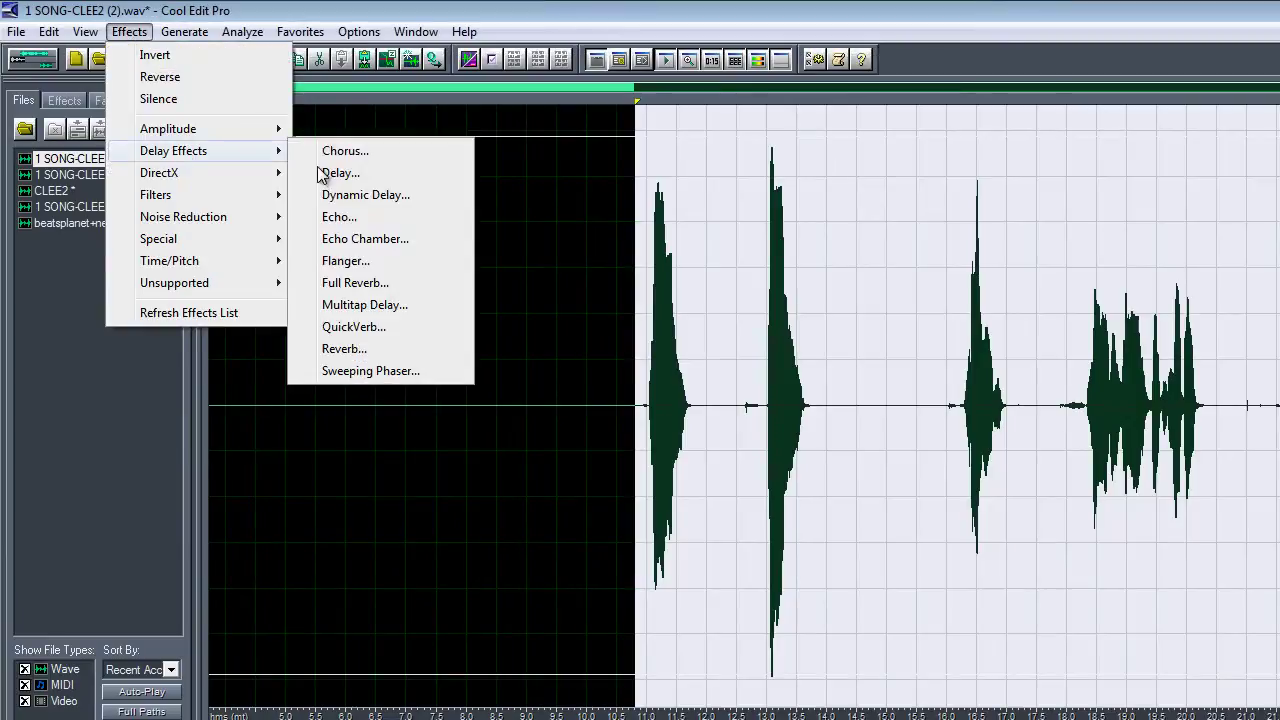
{"action": "left_click", "coordinate": [380, 10]}
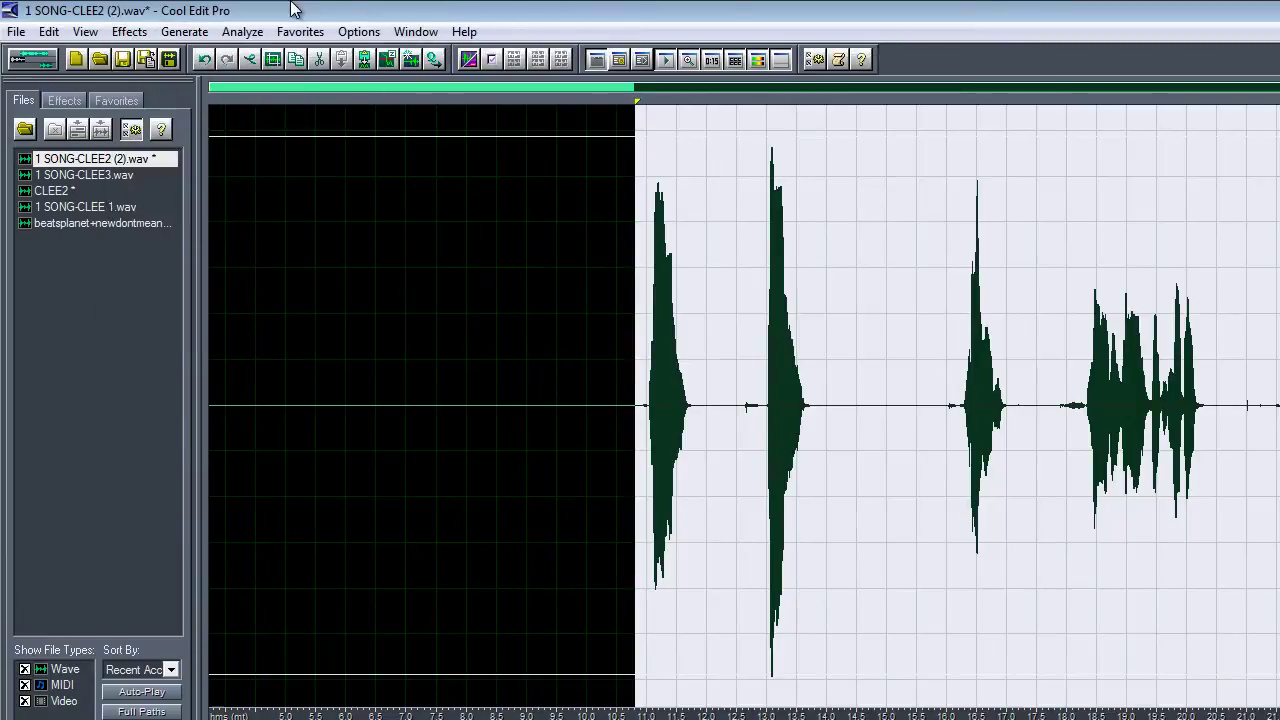
{"action": "left_click", "coordinate": [32, 58]}
Open CLEE3 in waveform view and silence its empty lead-in and tail.
{"action": "double_click", "coordinate": [604, 604]}
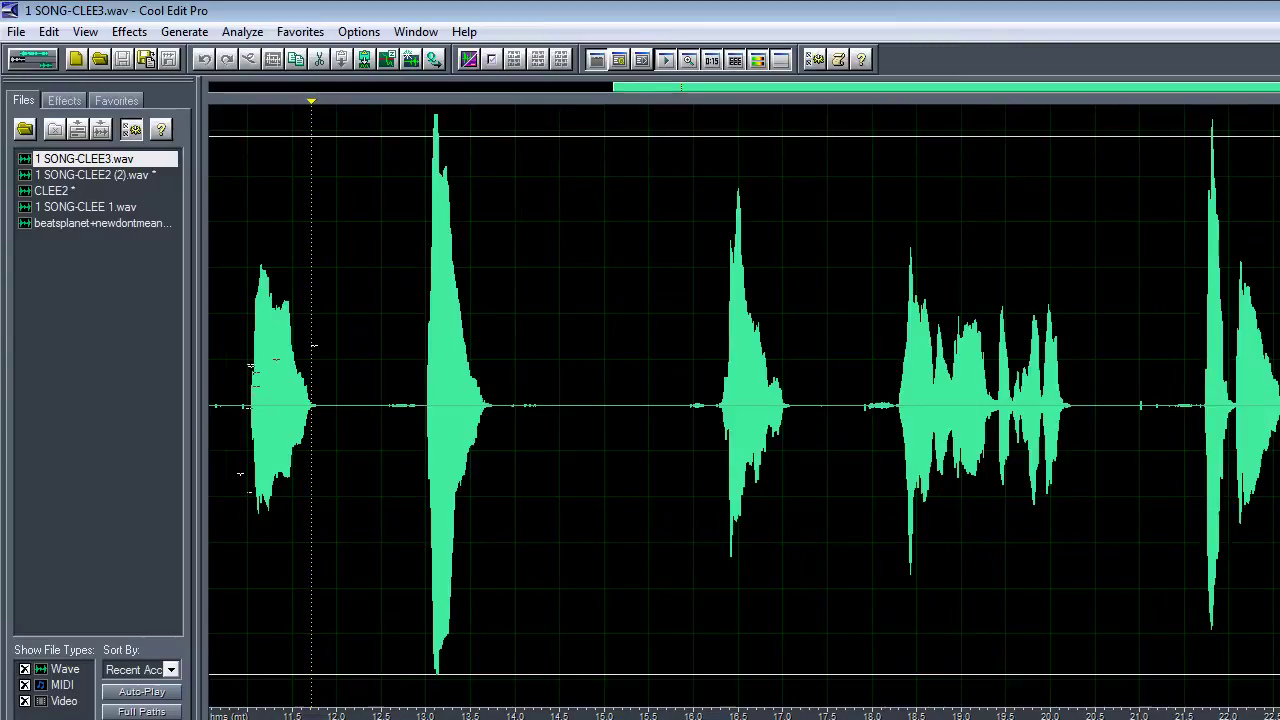
{"action": "scroll", "coordinate": [437, 618], "scroll_direction": "down", "scroll_amount": 1}
{"action": "left_click_drag", "start_coordinate": [637, 408], "coordinate": [210, 400]}
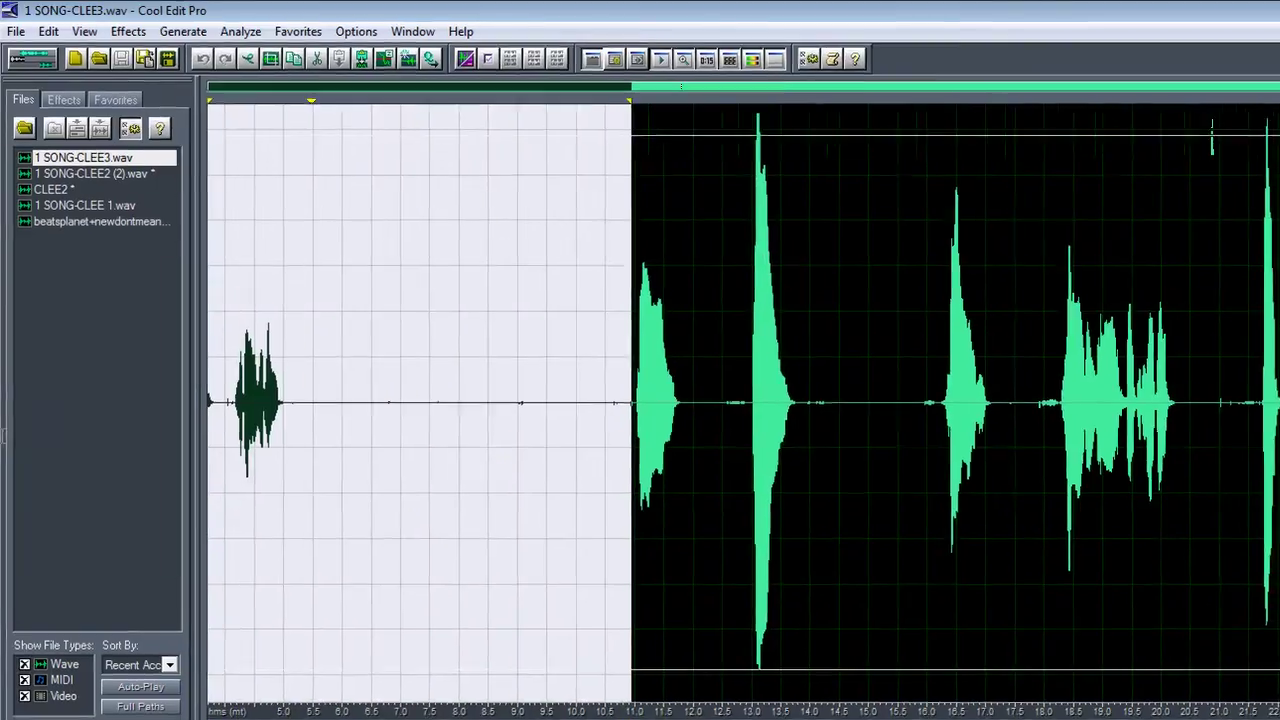
{"action": "left_click", "coordinate": [103, 25]}
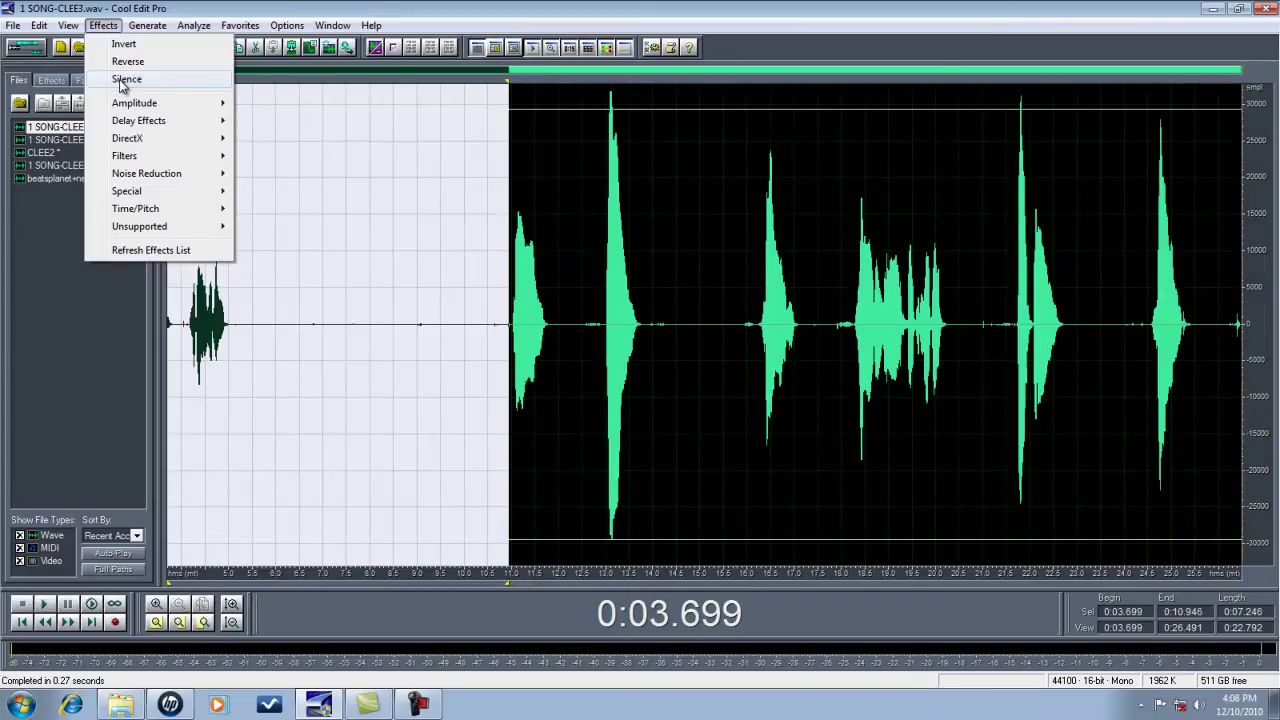
{"action": "left_click", "coordinate": [122, 82]}
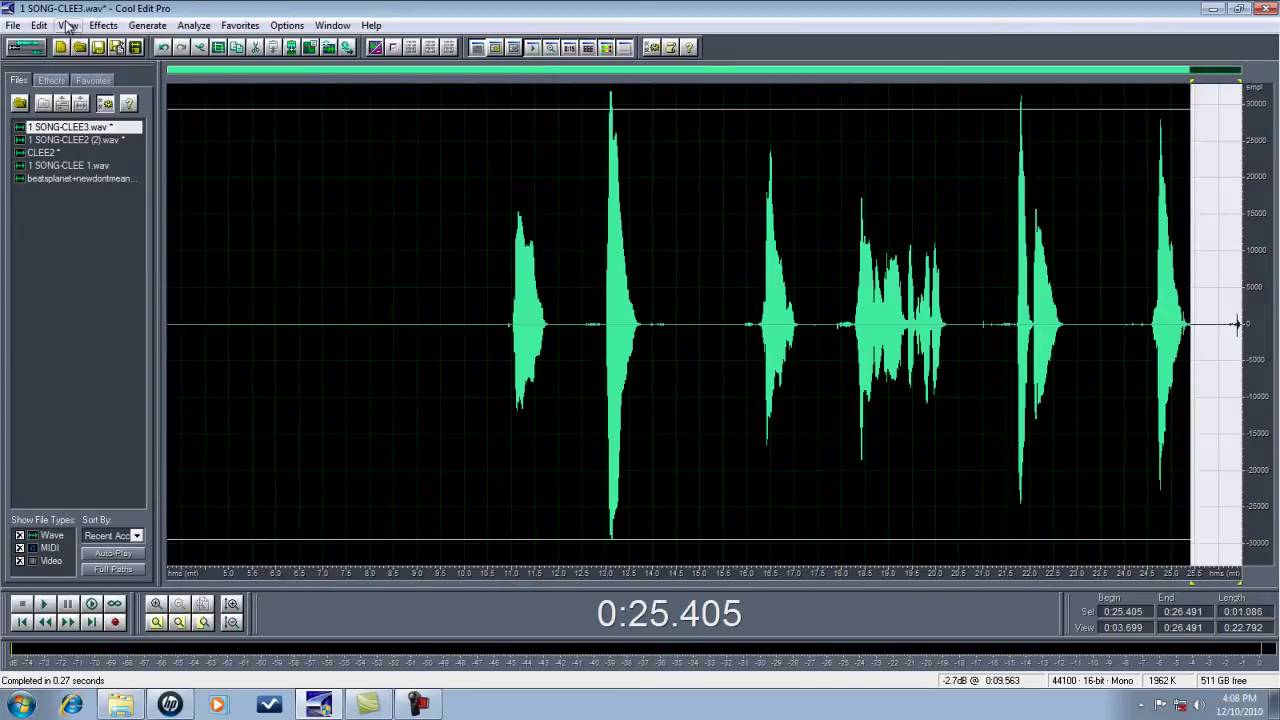
{"action": "left_click", "coordinate": [103, 25]}
{"action": "left_click", "coordinate": [134, 82]}
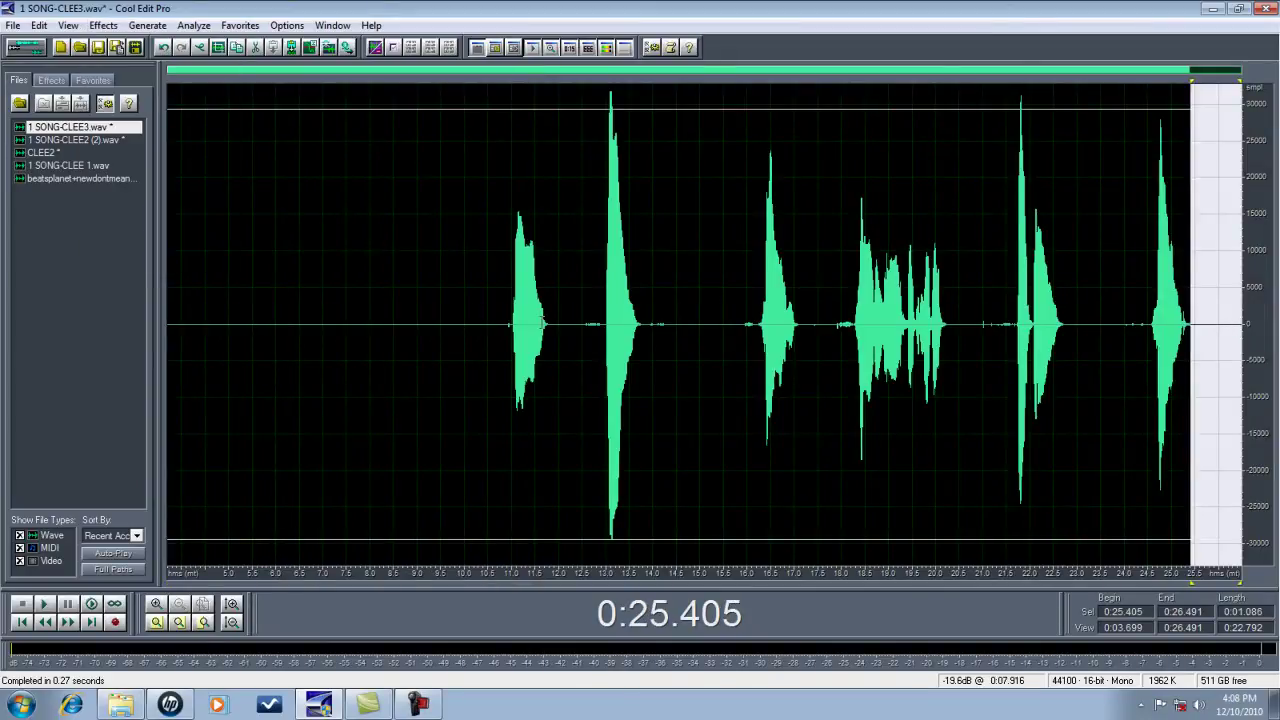
Apply the FFT Filter De-Esser to CLEE3 from its first phrase to the end.
{"action": "left_click_drag", "start_coordinate": [550, 328], "coordinate": [605, 335]}
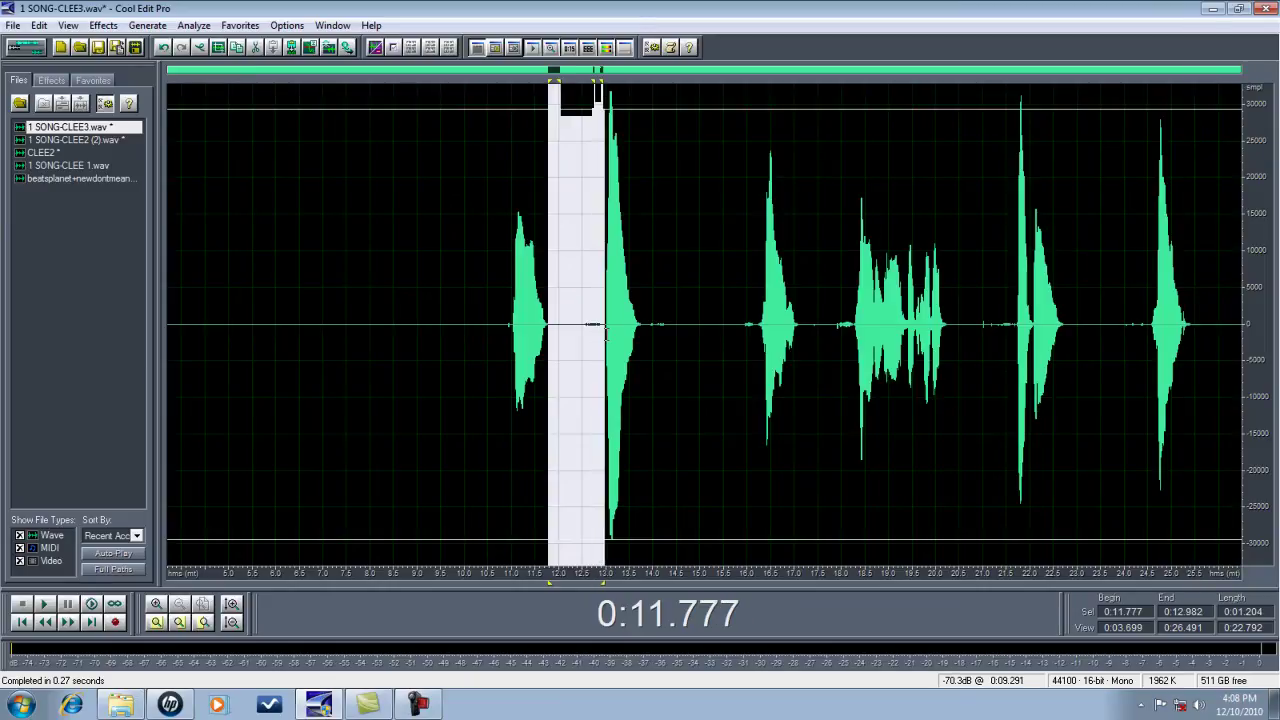
{"action": "left_click_drag", "start_coordinate": [502, 334], "coordinate": [1241, 334]}
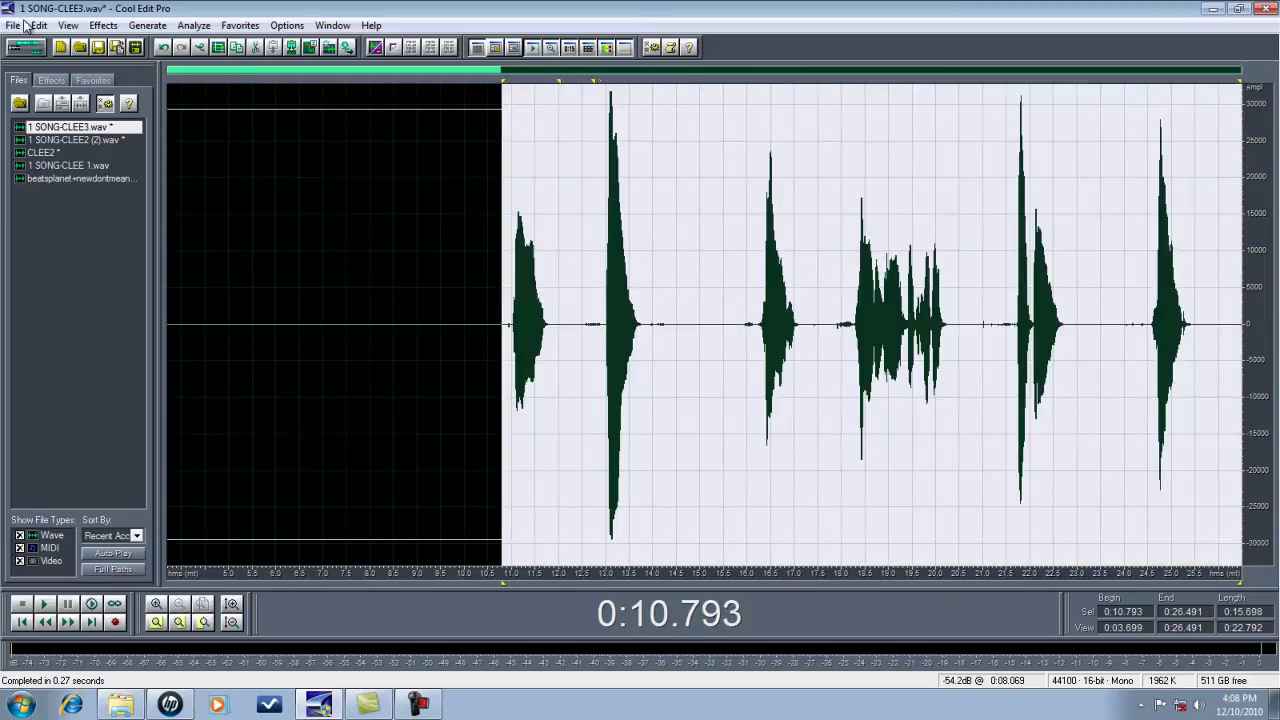
{"action": "left_click", "coordinate": [104, 25]}
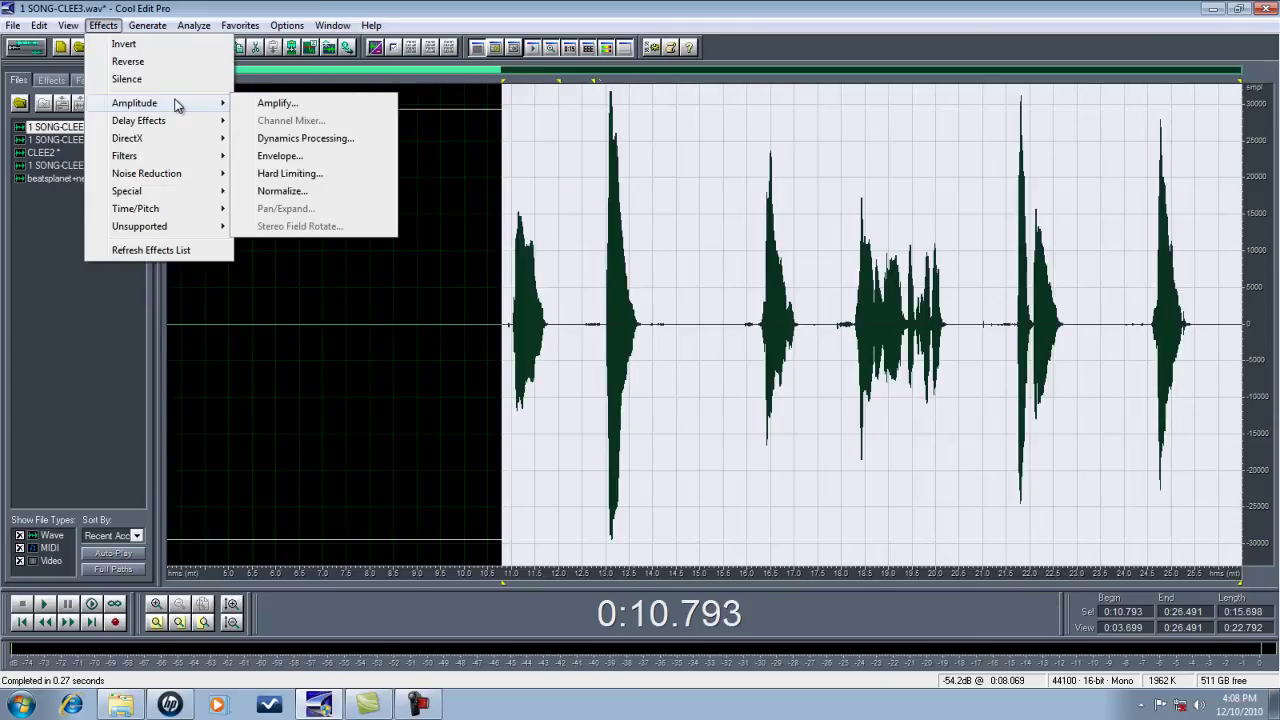
{"action": "mouse_move", "coordinate": [124, 156]}
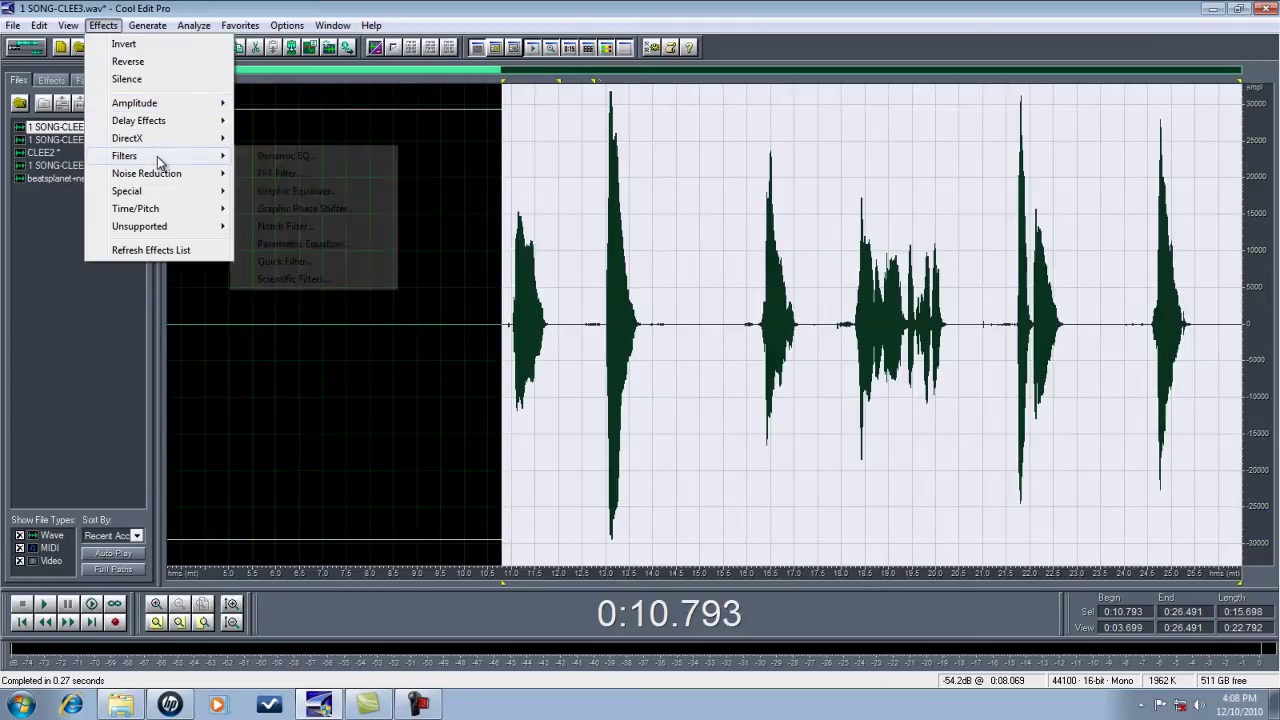
{"action": "left_click", "coordinate": [298, 174]}
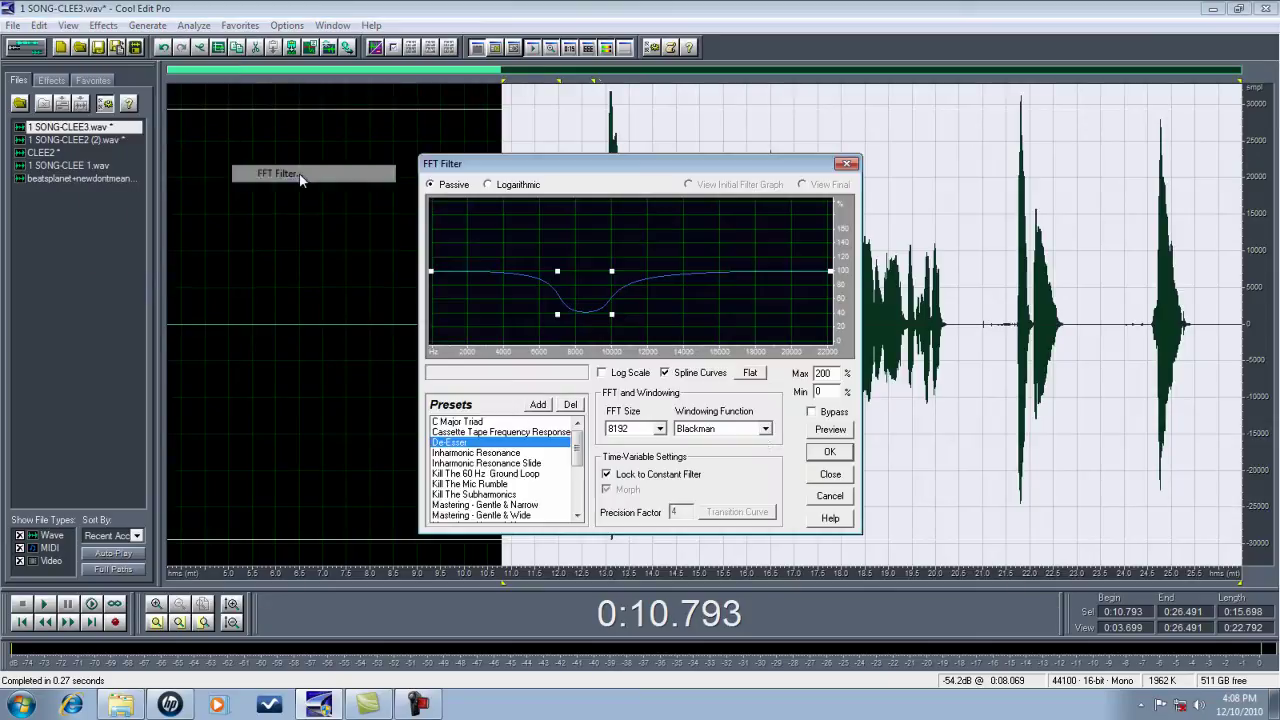
{"action": "left_click", "coordinate": [829, 451]}
Apply the SpitClear Graphic Equalizer to CLEE3 and return to the multitrack session.
{"action": "left_click", "coordinate": [104, 25]}
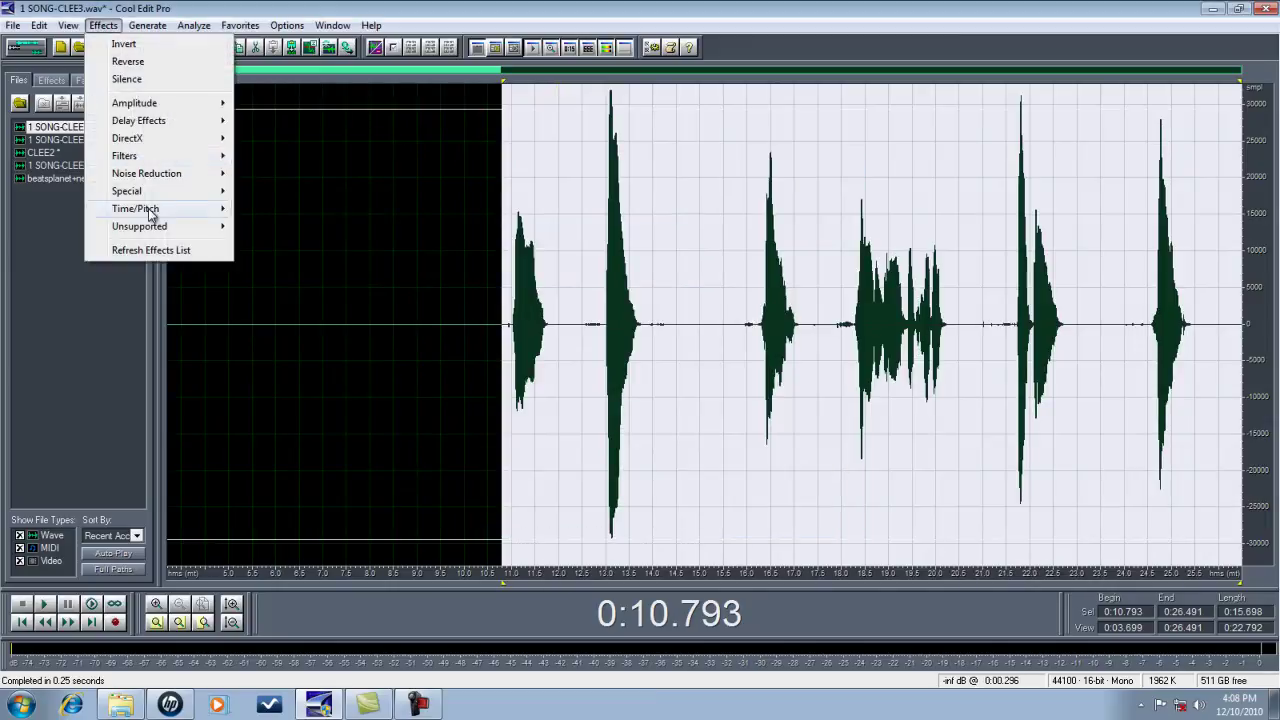
{"action": "mouse_move", "coordinate": [145, 182]}
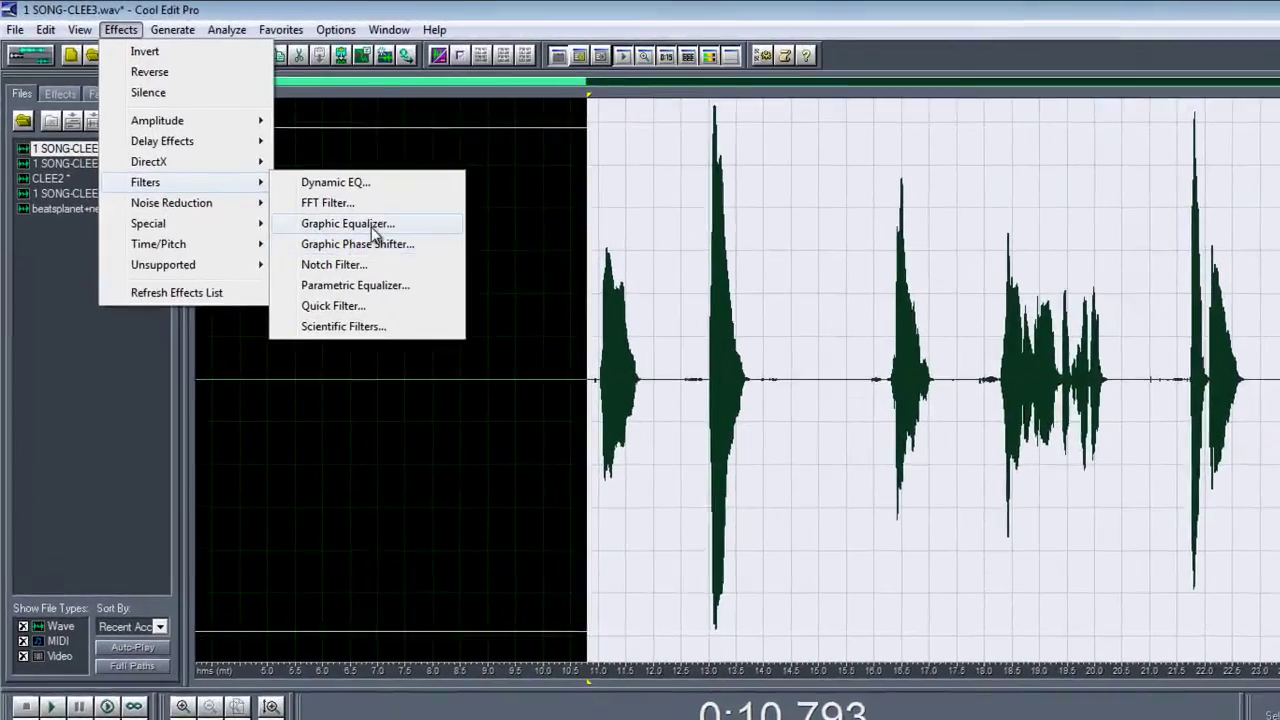
{"action": "left_click", "coordinate": [372, 229]}
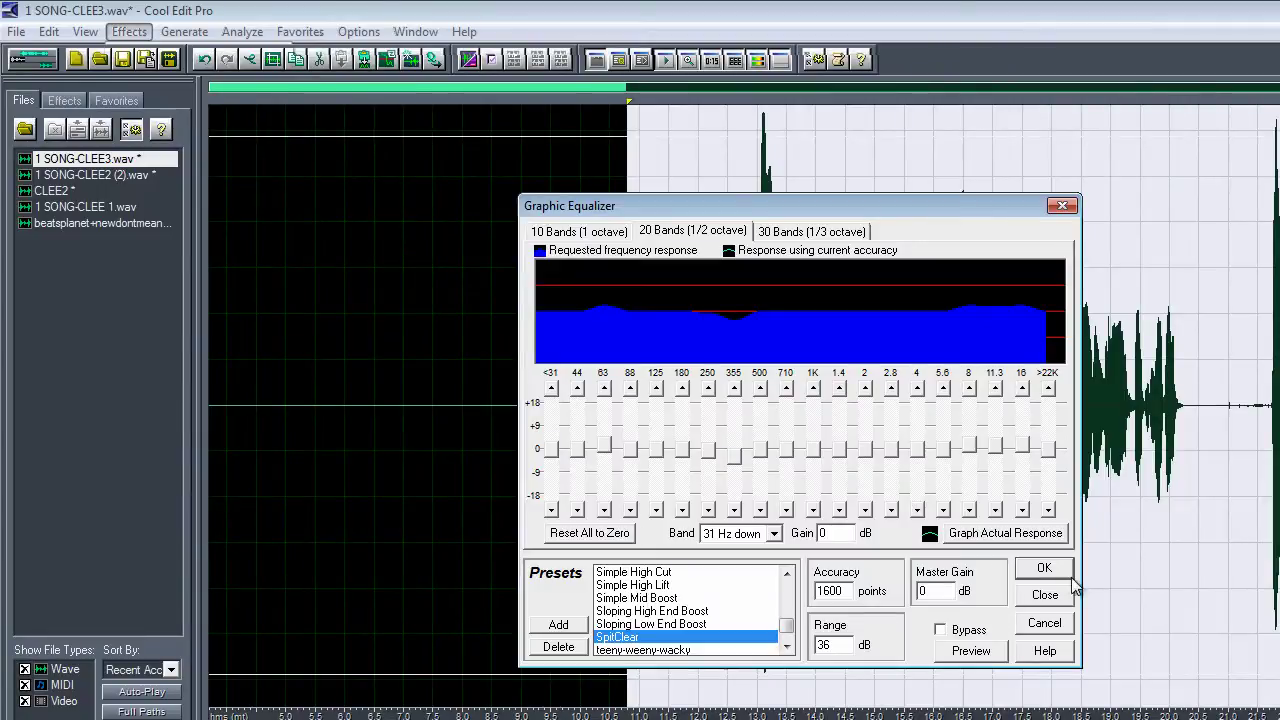
{"action": "left_click", "coordinate": [1051, 567]}
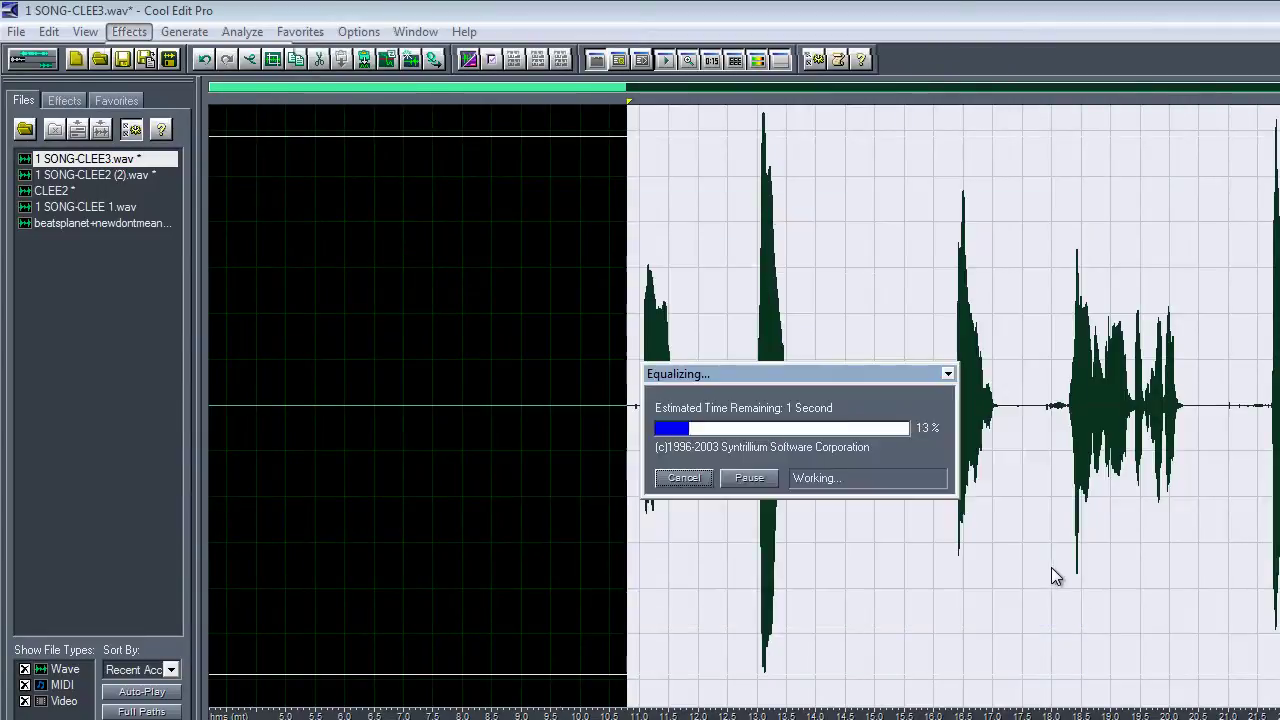
{"action": "left_click", "coordinate": [40, 64]}
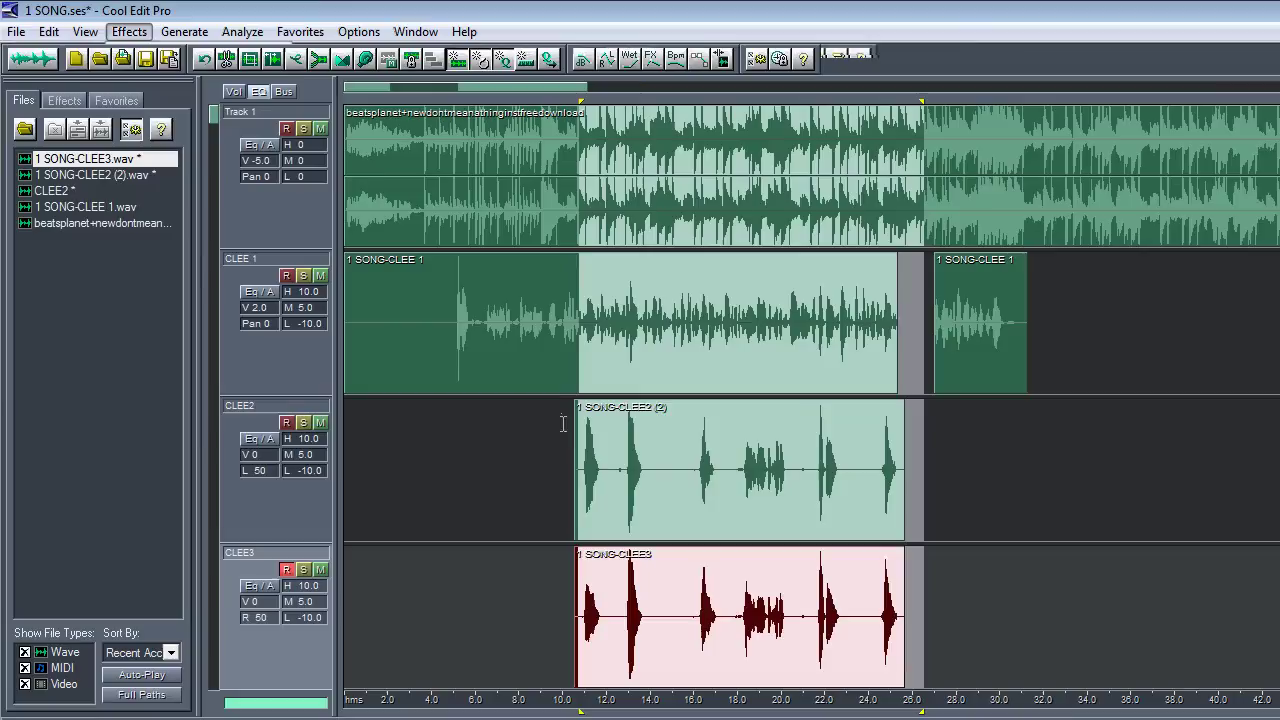
Play the mix from about 0:10 while setting CLEE2 and CLEE3 volumes to -4 dB.
{"action": "left_click", "coordinate": [567, 512]}
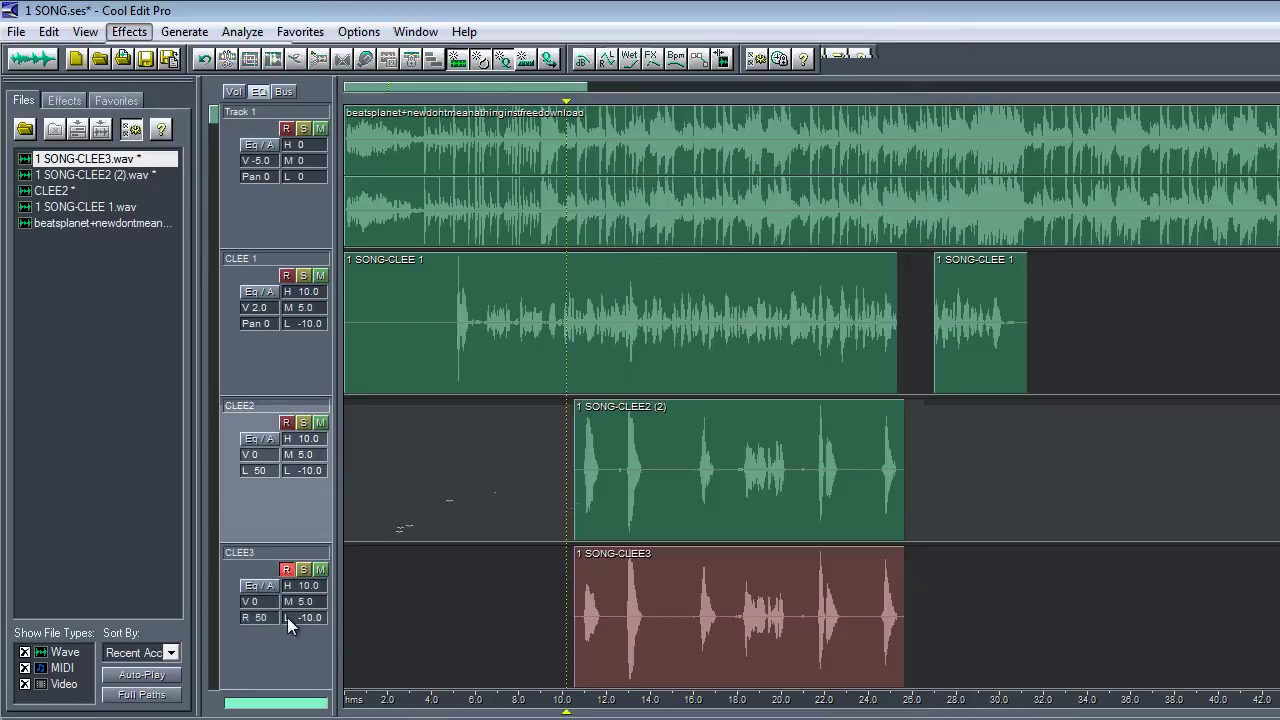
{"action": "key", "text": "space"}
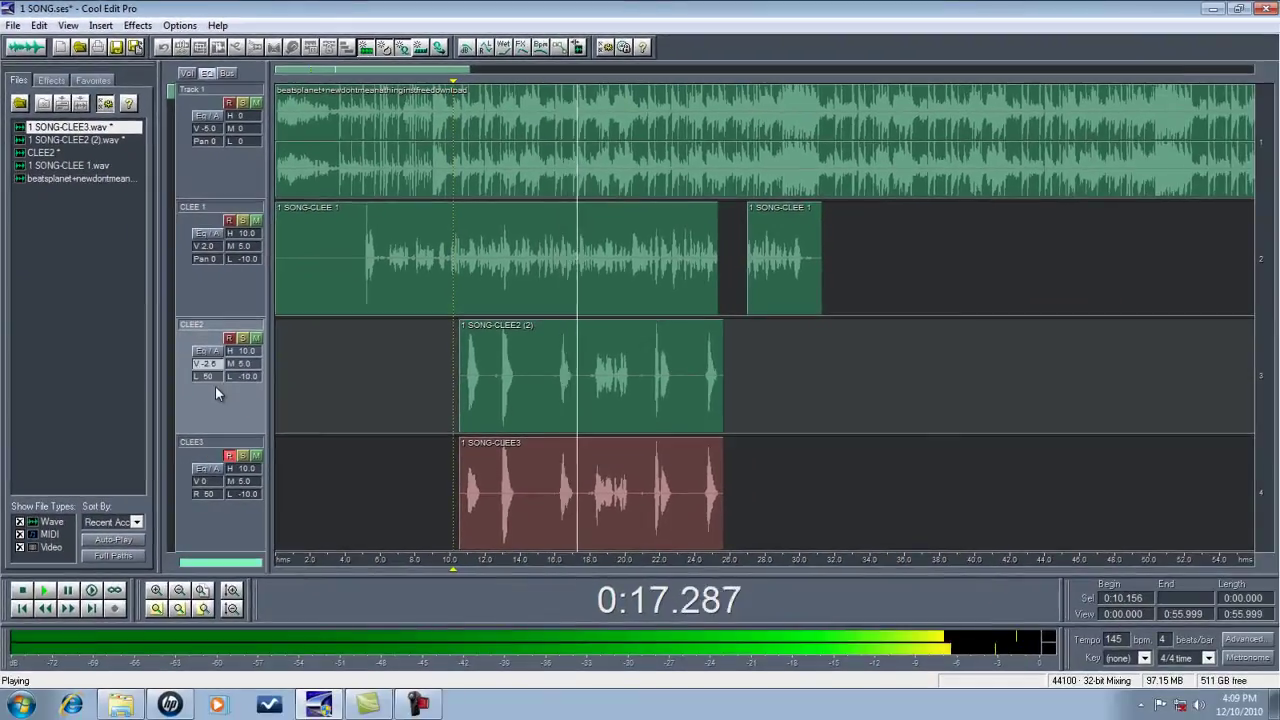
{"action": "left_click_drag", "start_coordinate": [215, 386], "coordinate": [218, 391]}
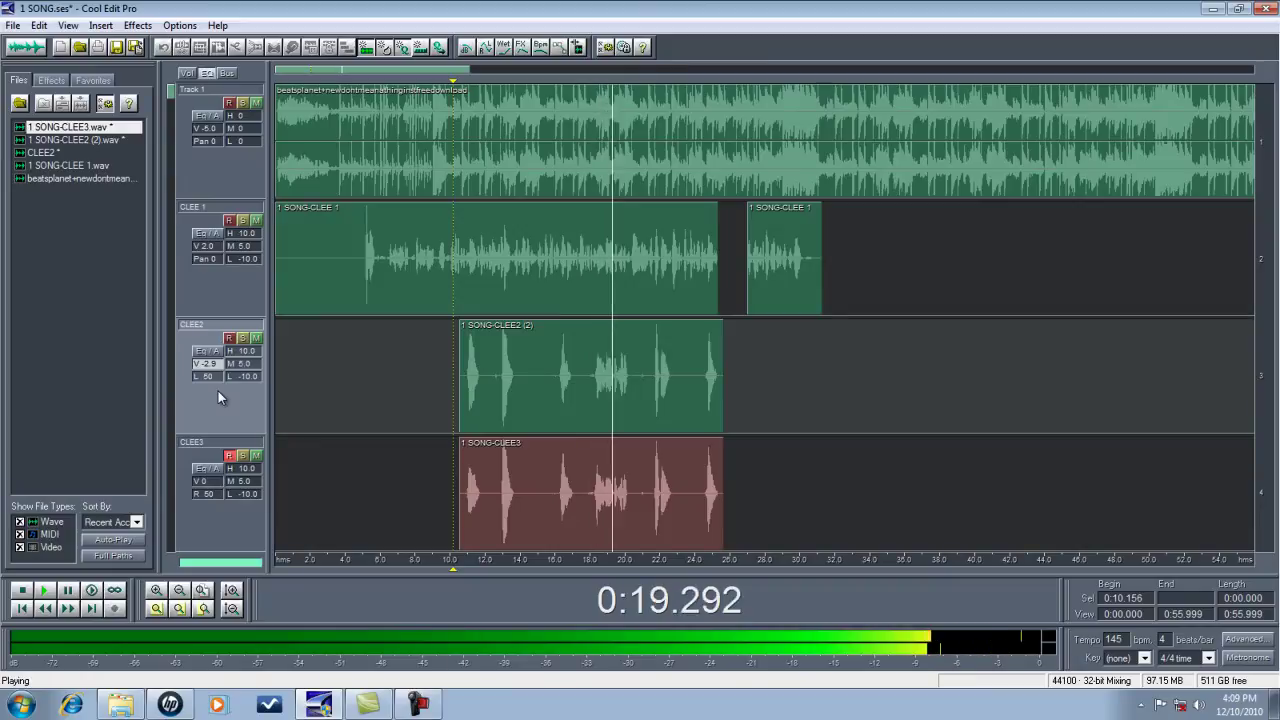
{"action": "left_click_drag", "start_coordinate": [205, 481], "coordinate": [215, 506]}
{"action": "key", "text": "space"}
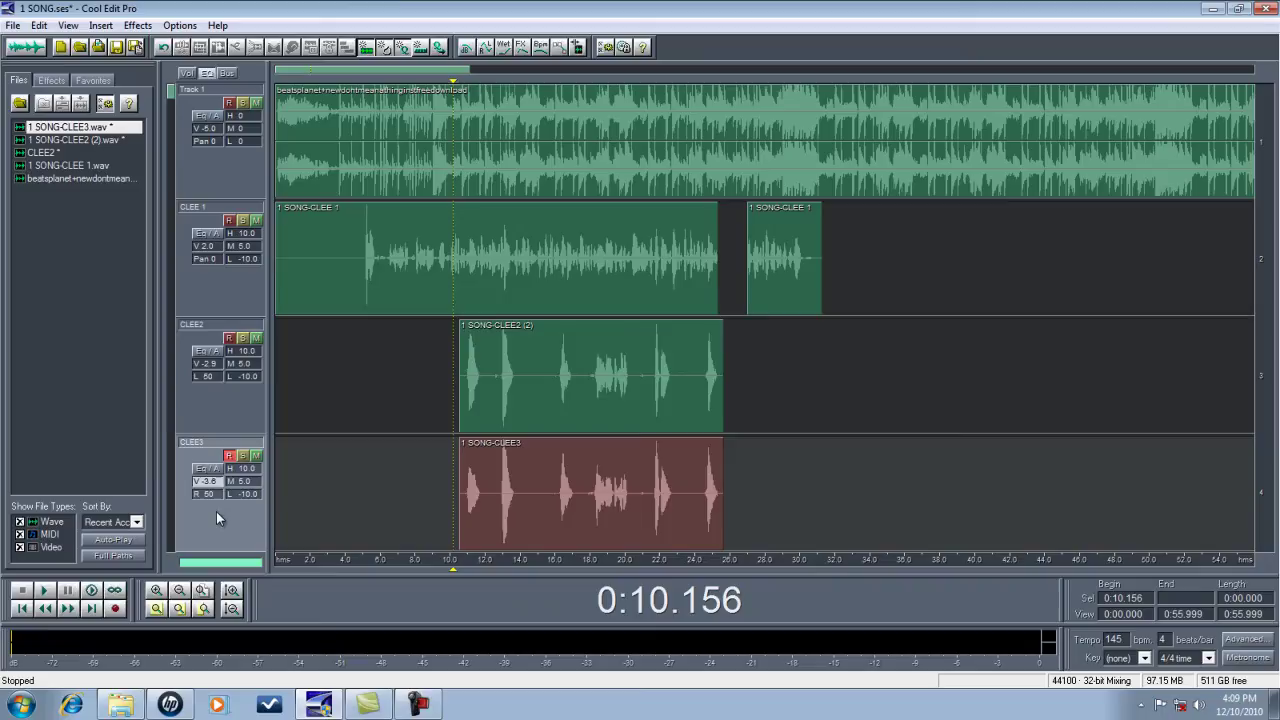
{"action": "left_click_drag", "start_coordinate": [216, 511], "coordinate": [216, 500]}
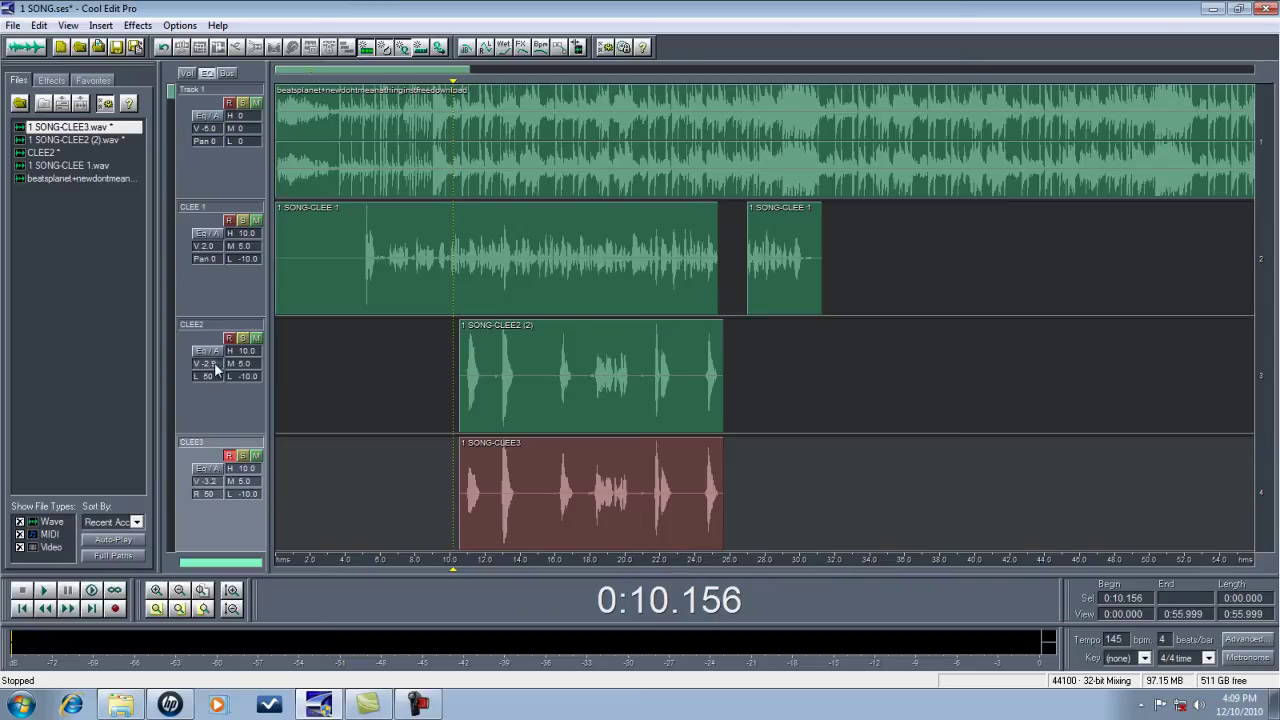
{"action": "left_click_drag", "start_coordinate": [208, 365], "coordinate": [209, 371]}
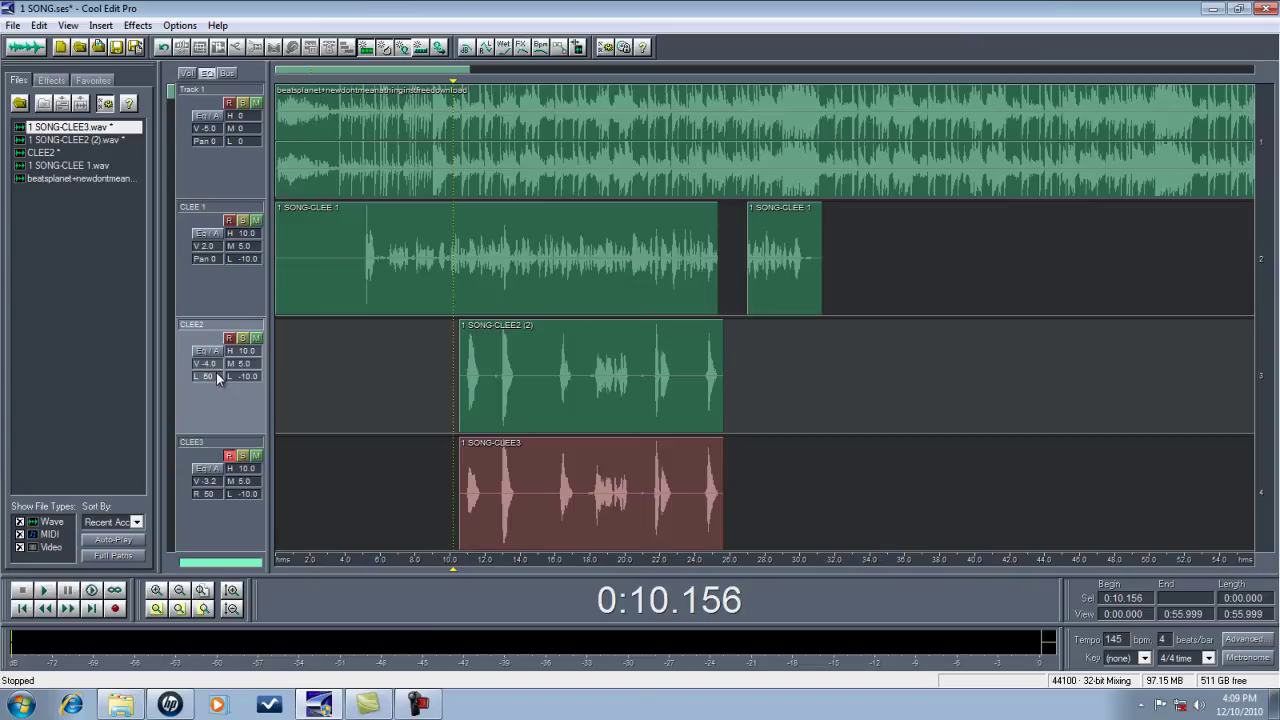
{"action": "key", "text": "space"}
{"action": "left_click_drag", "start_coordinate": [212, 481], "coordinate": [220, 495]}
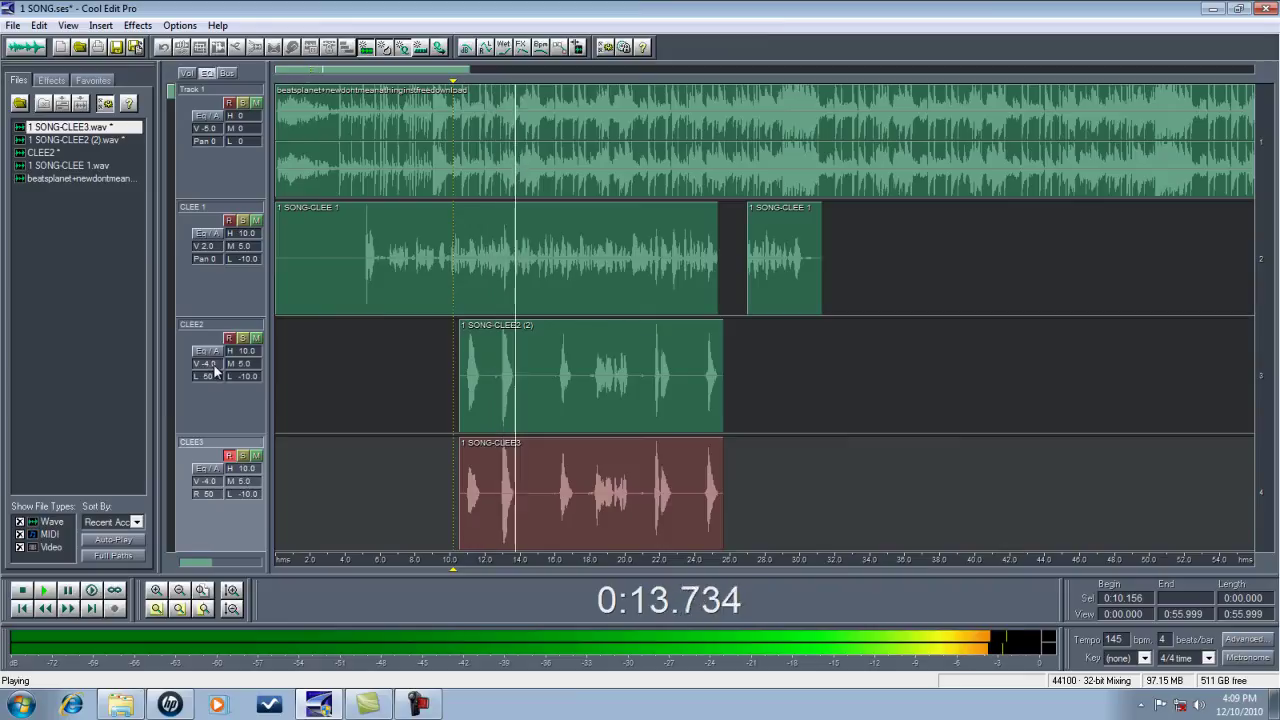
Pull the CLEE2 volume down and pan CLEE3 to 60 right.
{"action": "key", "text": "space"}
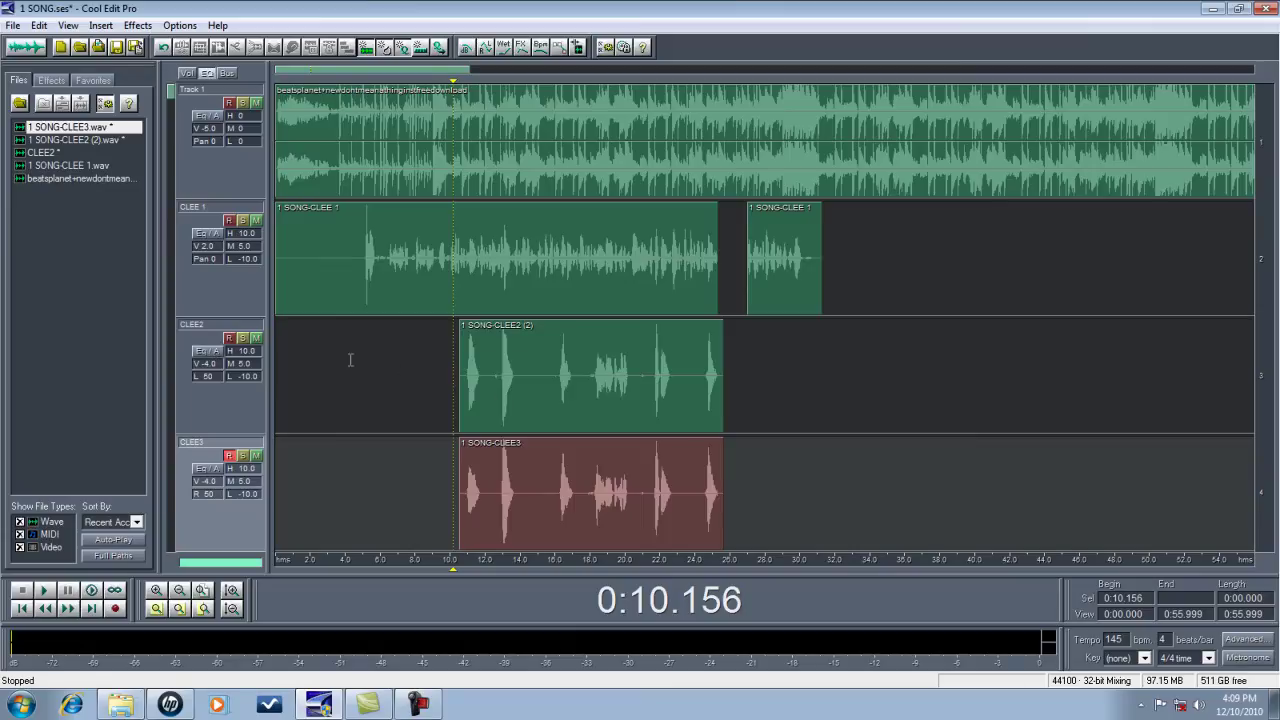
{"action": "mouse_move", "coordinate": [227, 373]}
{"action": "left_mouse_down"}
{"action": "mouse_move", "coordinate": [207, 373]}
{"action": "mouse_move", "coordinate": [220, 370]}
{"action": "mouse_move", "coordinate": [213, 339]}
{"action": "left_mouse_up"}
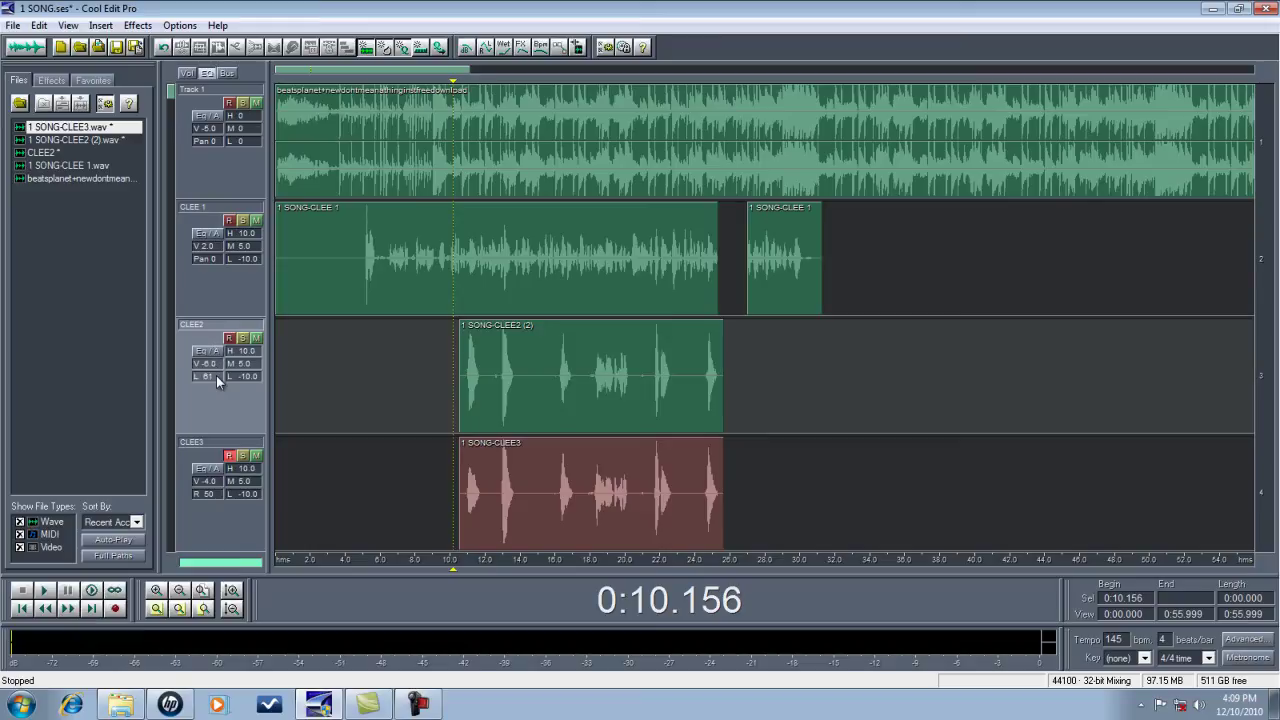
{"action": "left_click_drag", "start_coordinate": [210, 509], "coordinate": [221, 530]}
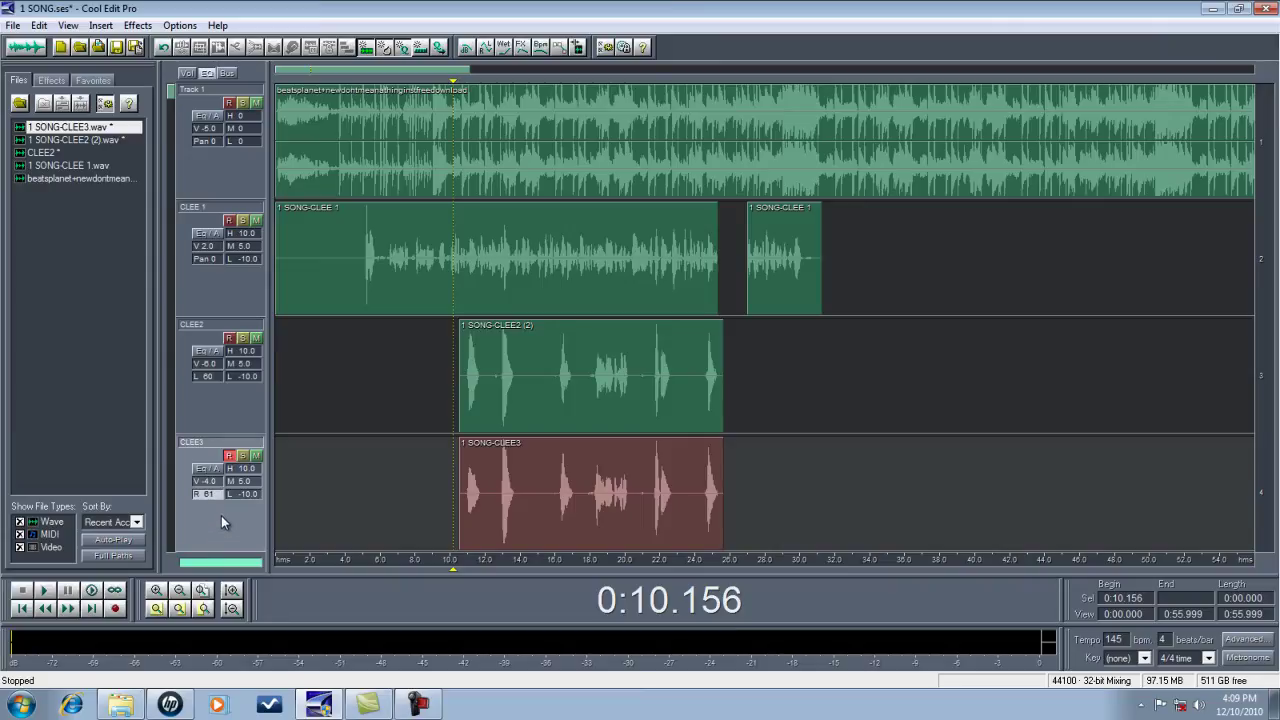
{"action": "left_click_drag", "start_coordinate": [221, 516], "coordinate": [218, 505]}
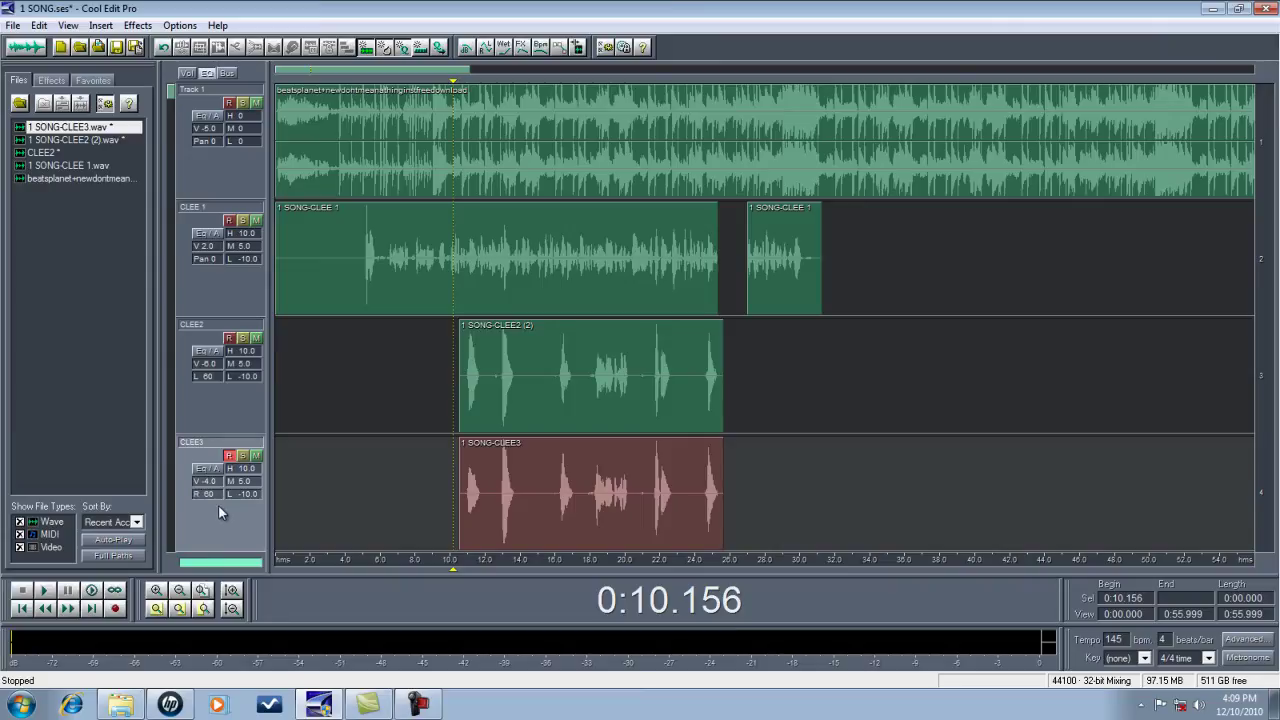
Play from about 4.7 s and lower both ad-lib volumes to -6 dB.
{"action": "left_click", "coordinate": [358, 362]}
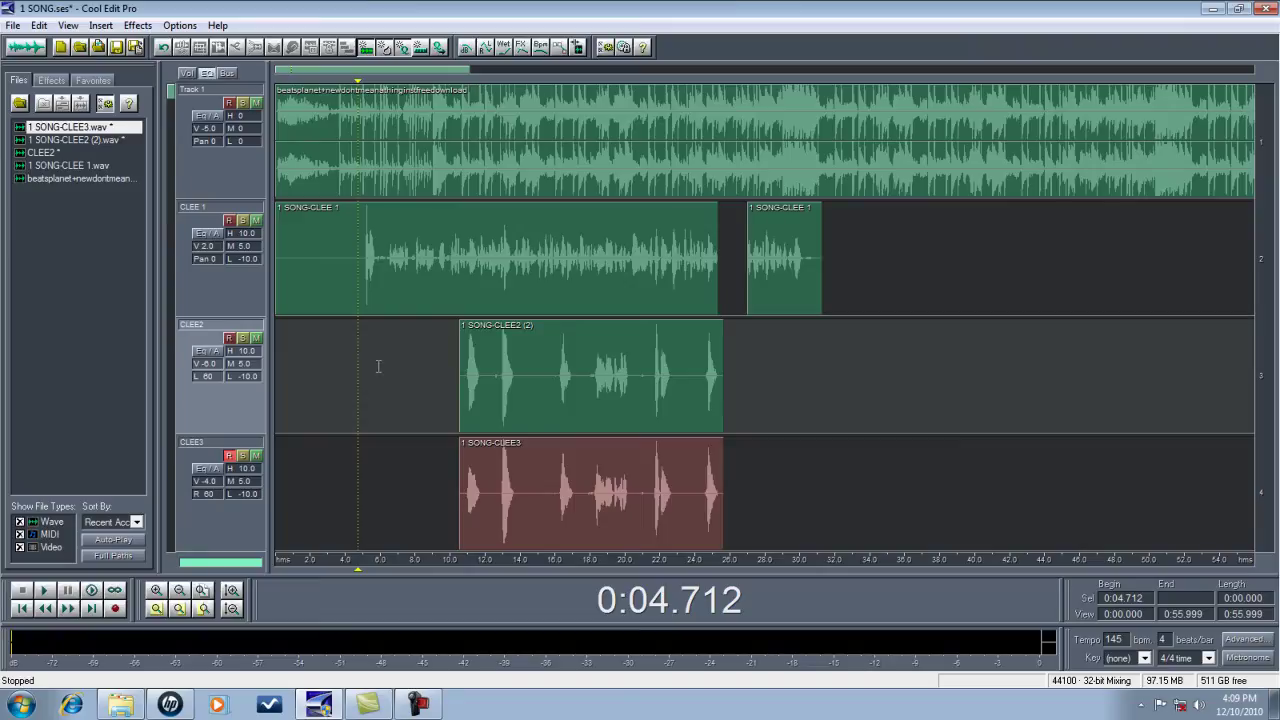
{"action": "key", "text": "space"}
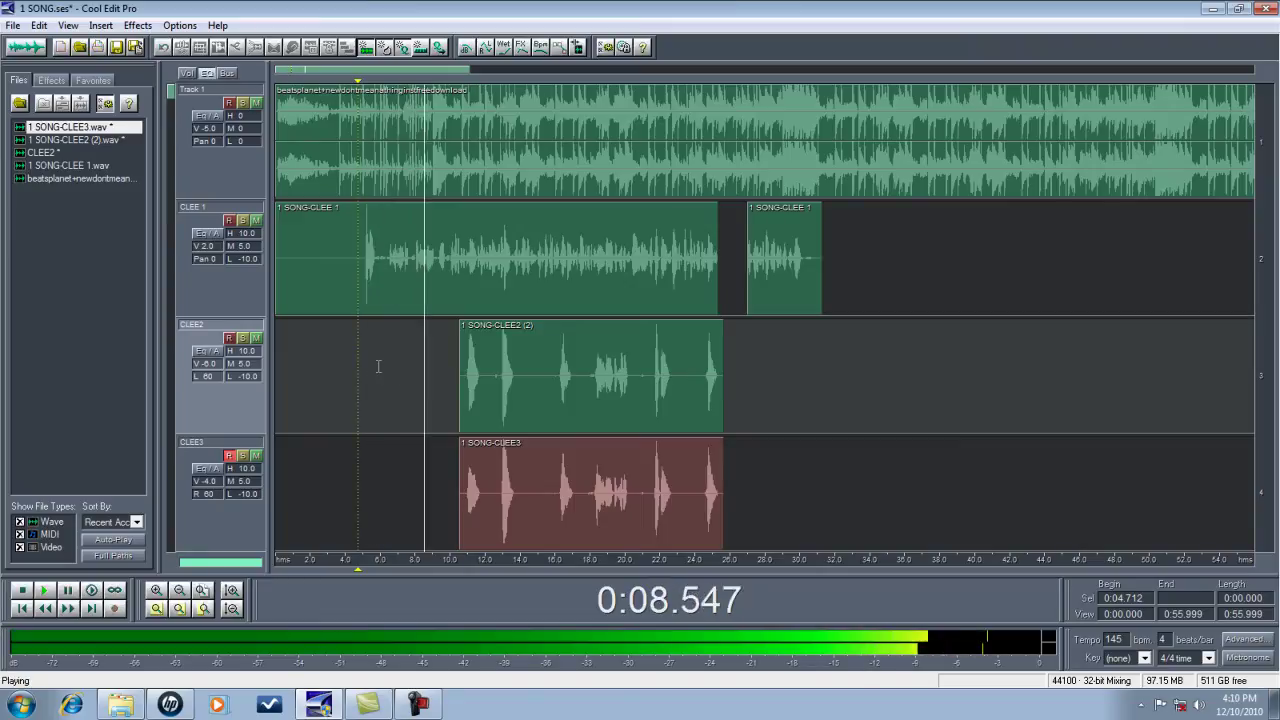
{"action": "left_click_drag", "start_coordinate": [208, 369], "coordinate": [213, 369]}
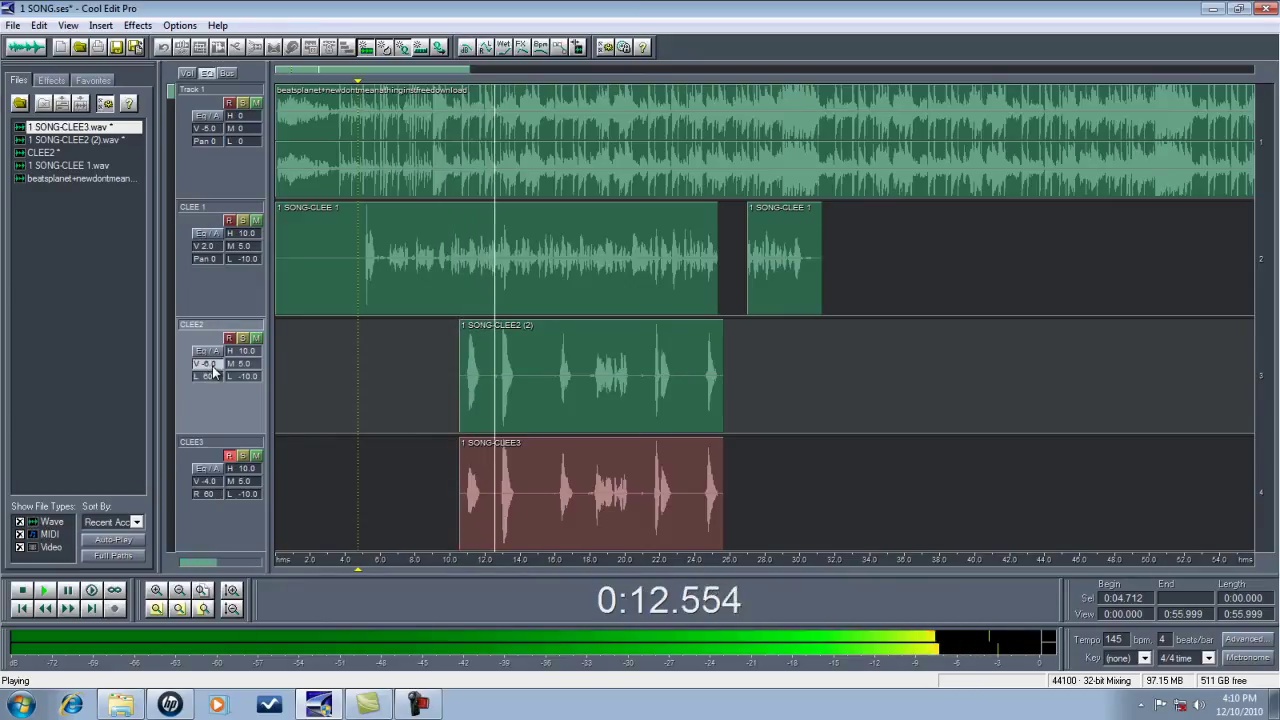
{"action": "left_click_drag", "start_coordinate": [206, 481], "coordinate": [214, 500]}
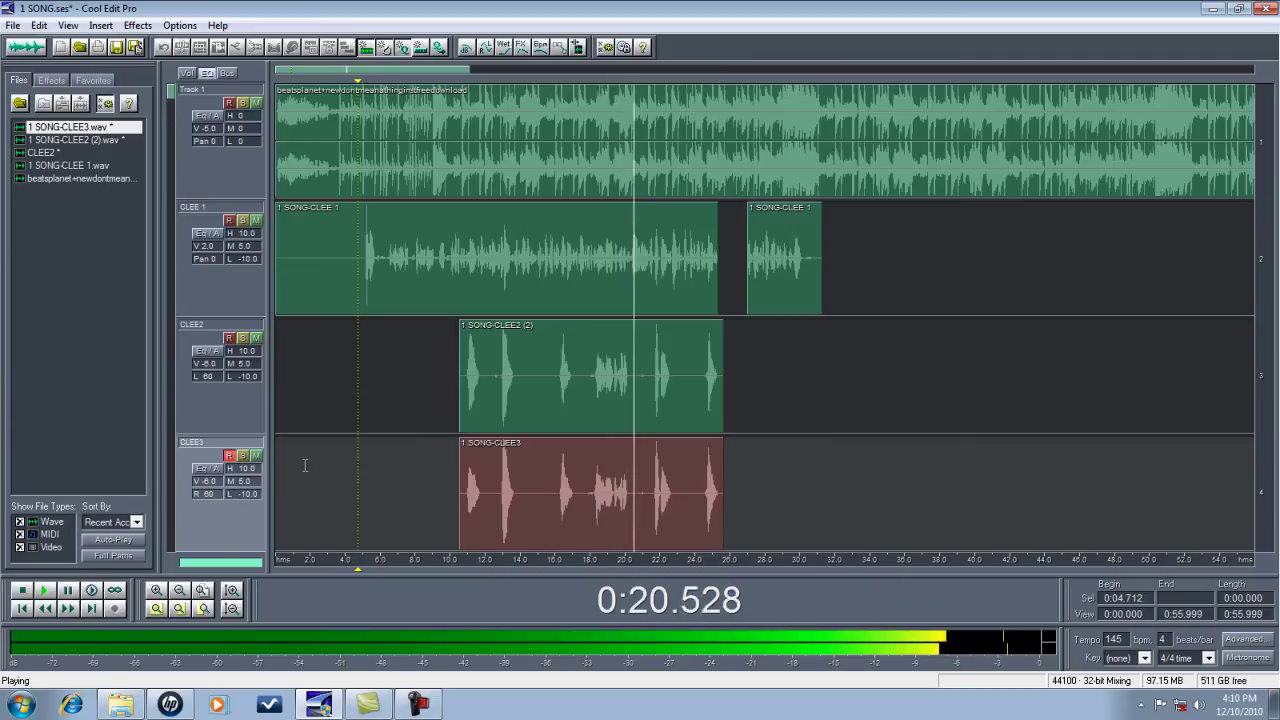
Raise CLEE2 and CLEE3 back to -4 dB, then play the mix to check the balance.
{"action": "key", "text": "space"}
{"action": "left_click", "coordinate": [221, 364]}
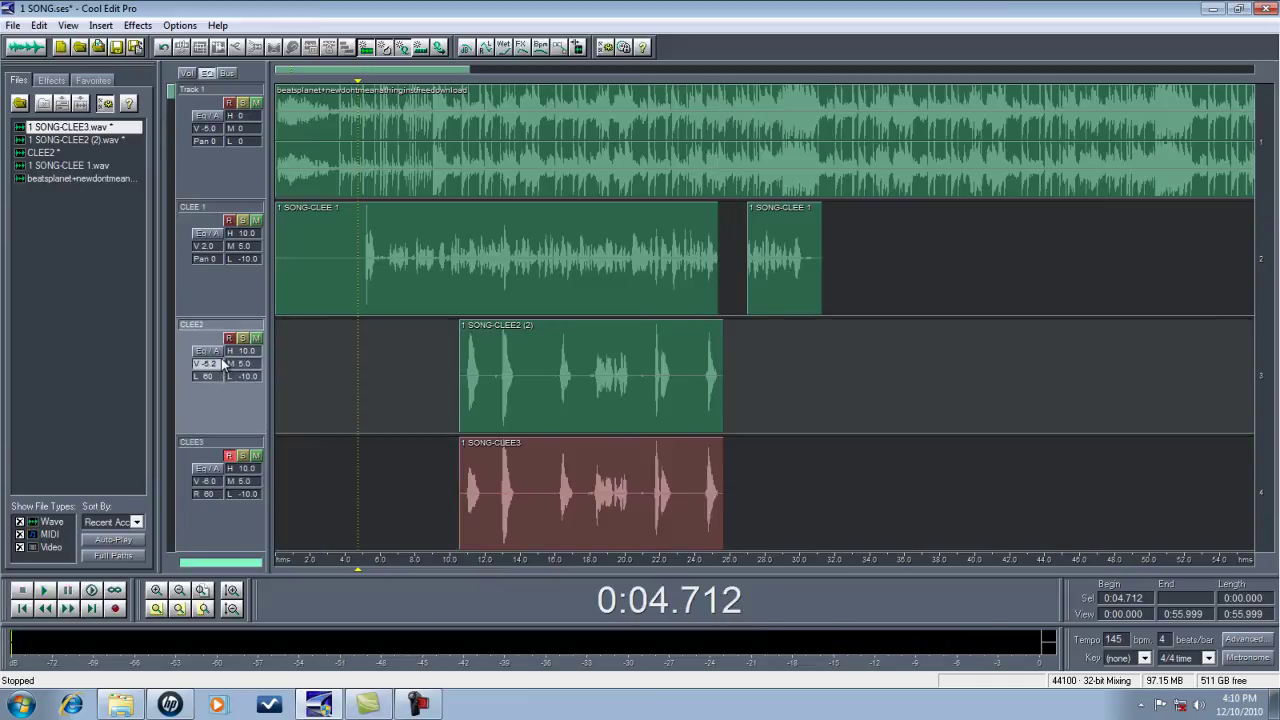
{"action": "left_click_drag", "start_coordinate": [221, 364], "coordinate": [220, 355]}
{"action": "left_click_drag", "start_coordinate": [221, 485], "coordinate": [221, 478]}
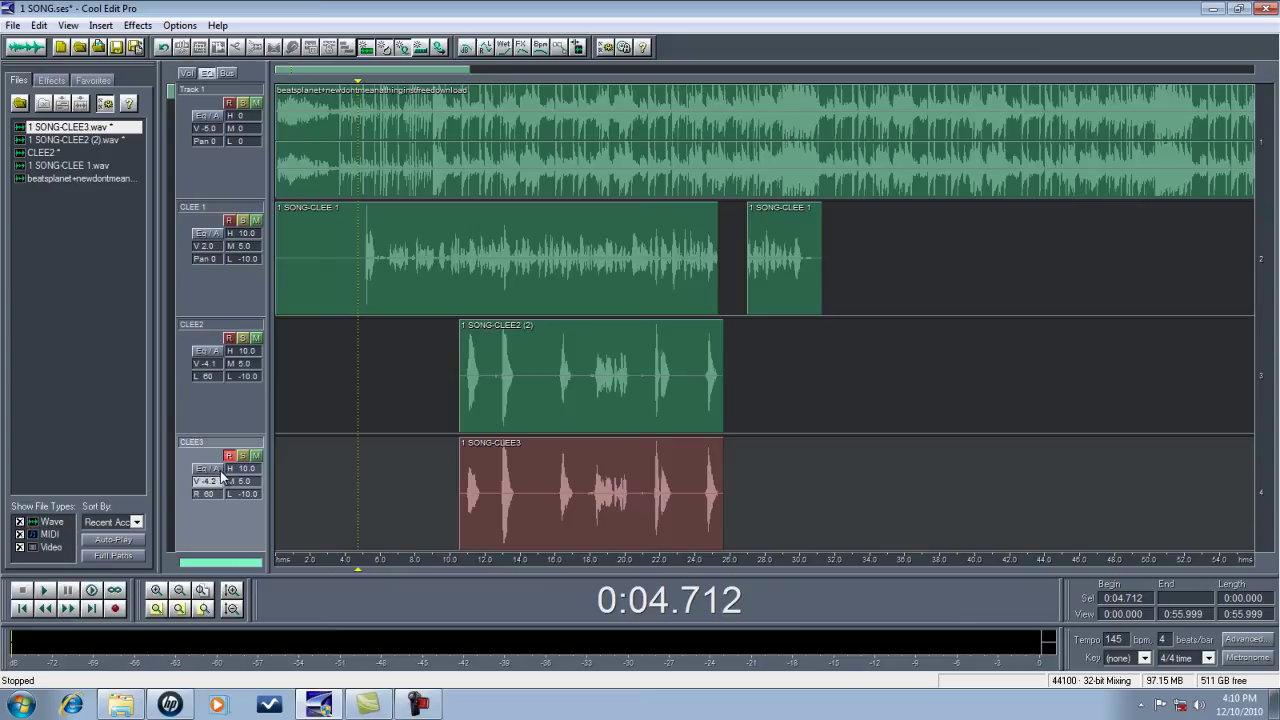
{"action": "key", "text": "space"}
{"action": "left_click", "coordinate": [214, 370]}
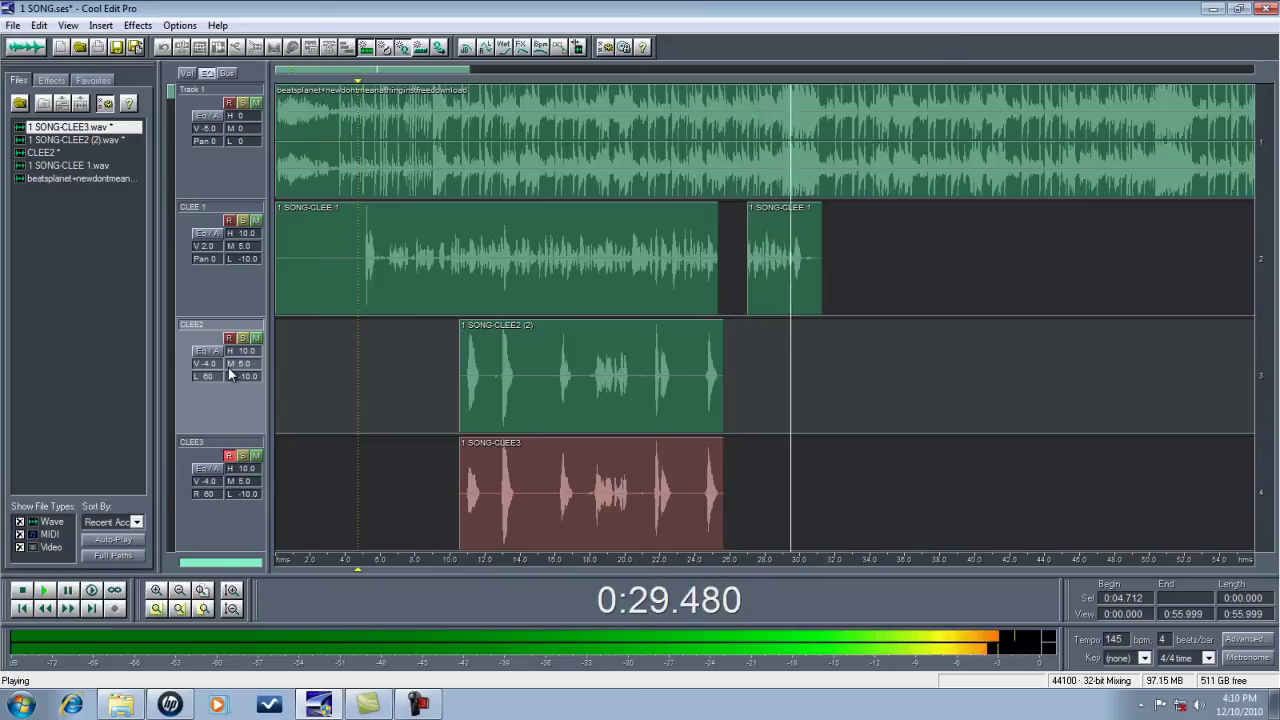
{"action": "key", "text": "space"}
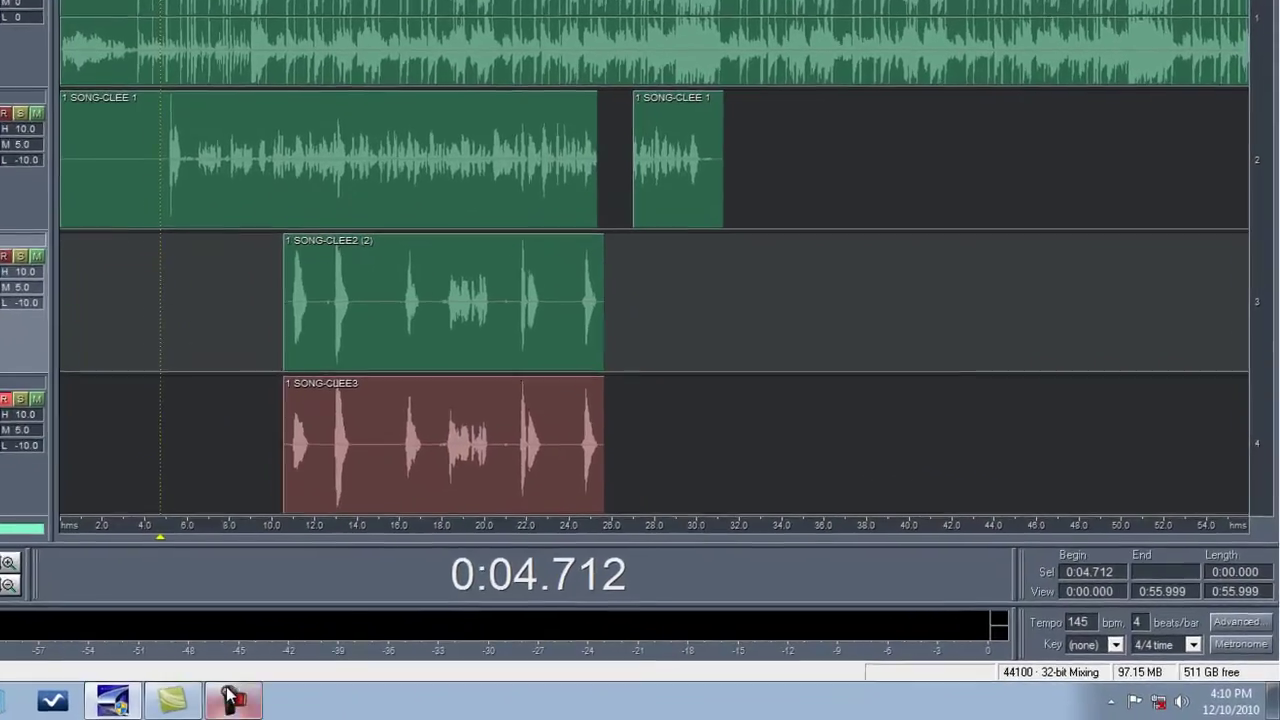
{"action": "left_click", "coordinate": [414, 702]}
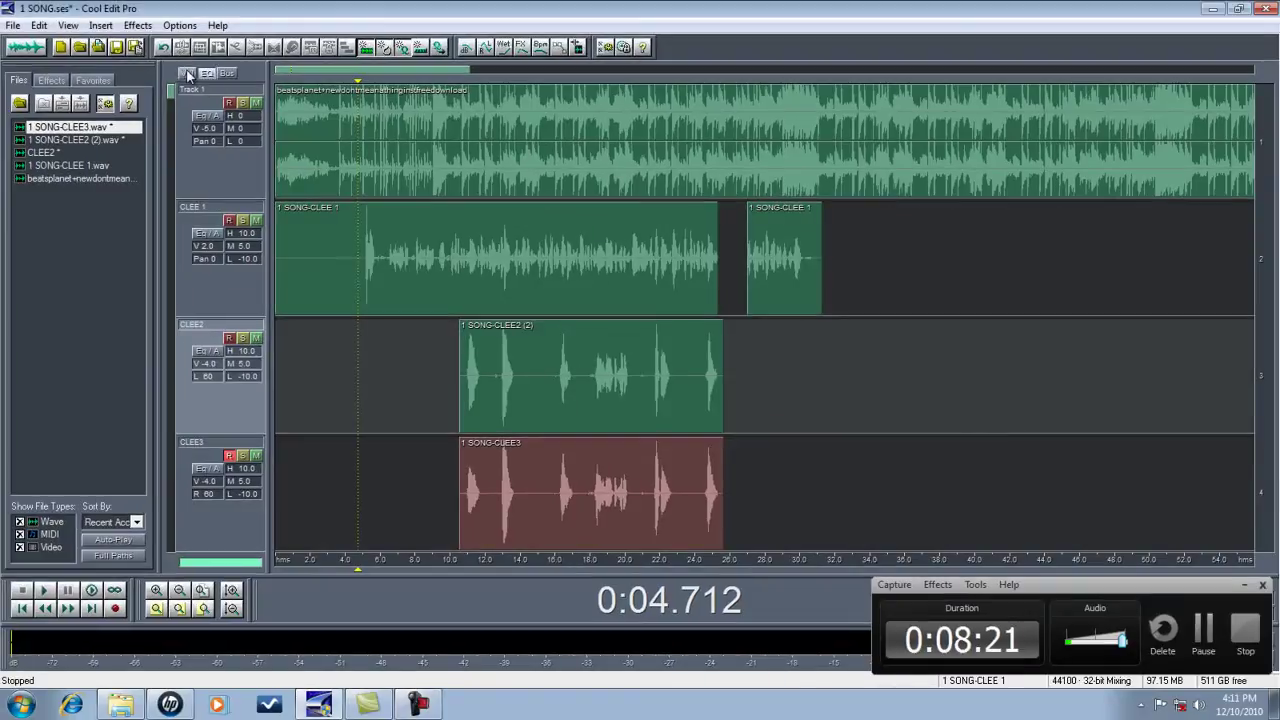
Switch the track headers from the EQ view to the Vol view.
{"action": "left_click", "coordinate": [187, 73]}
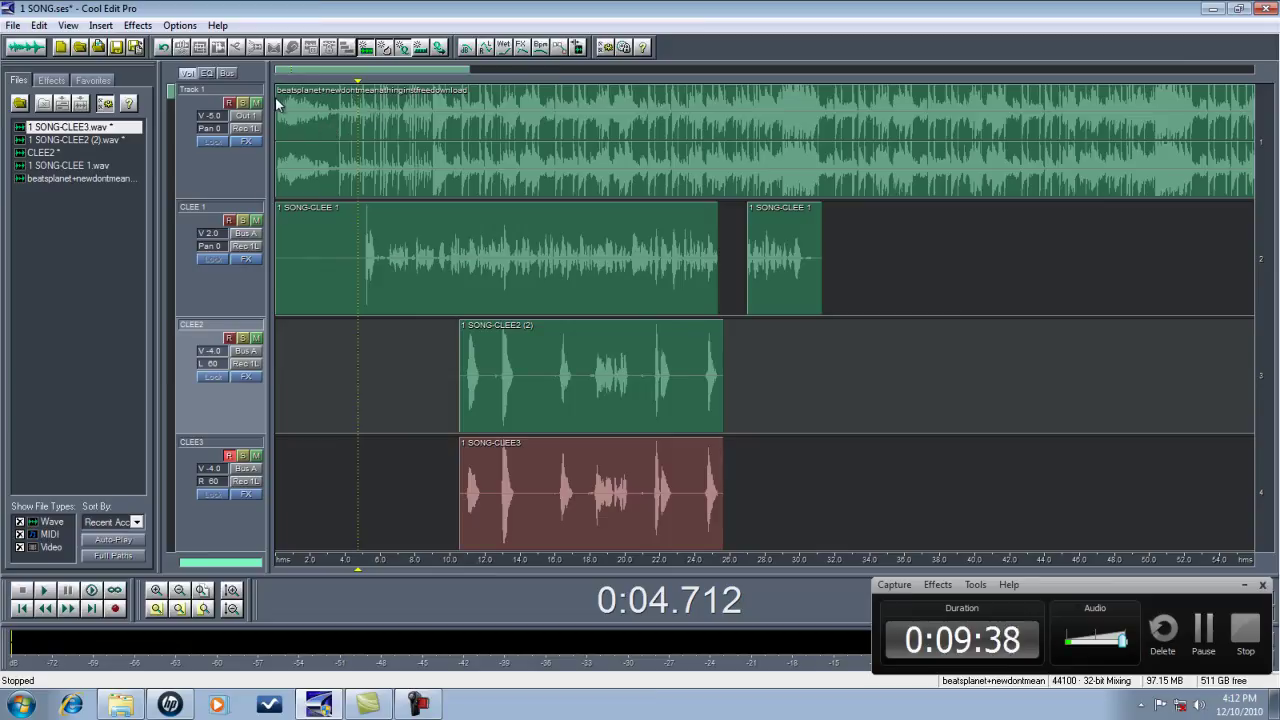
Select 0–33 s across all tracks and mix down all waves to a new stereo file.
{"action": "mouse_move", "coordinate": [278, 104]}
{"action": "left_mouse_down"}
{"action": "mouse_move", "coordinate": [856, 388]}
{"action": "mouse_move", "coordinate": [838, 388]}
{"action": "left_mouse_up"}
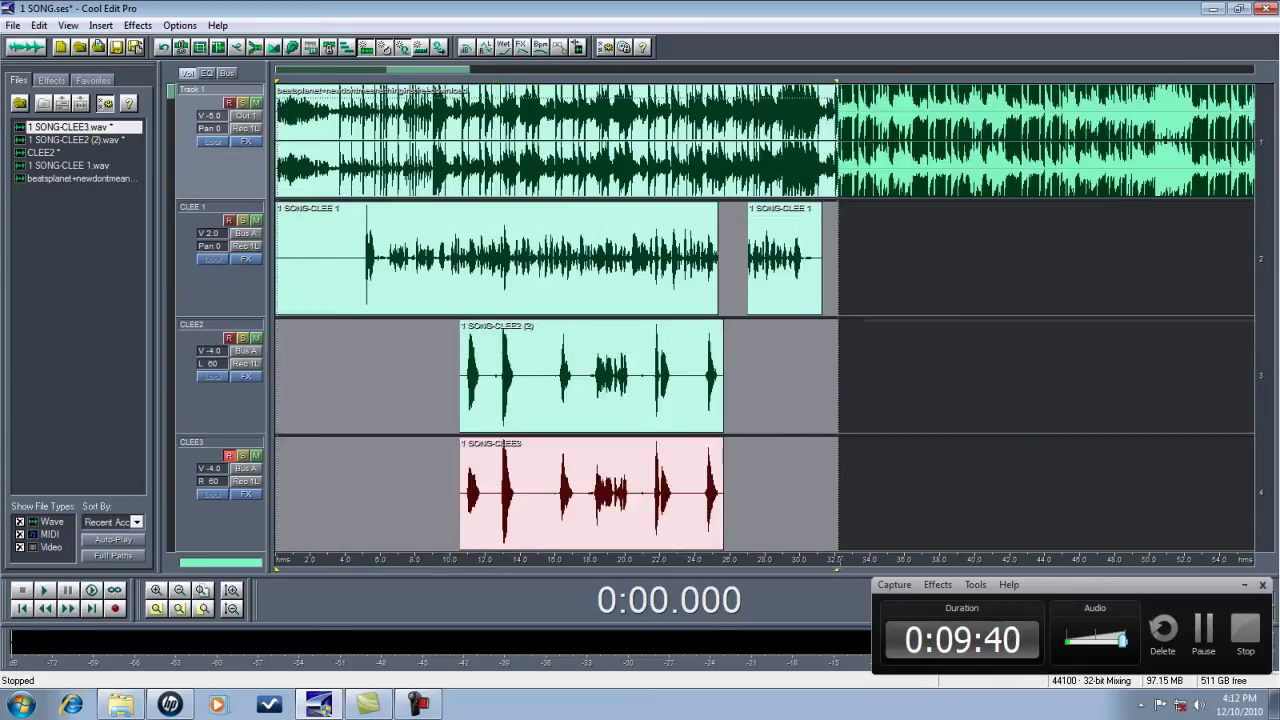
{"action": "left_click", "coordinate": [38, 25]}
{"action": "mouse_move", "coordinate": [89, 67]}
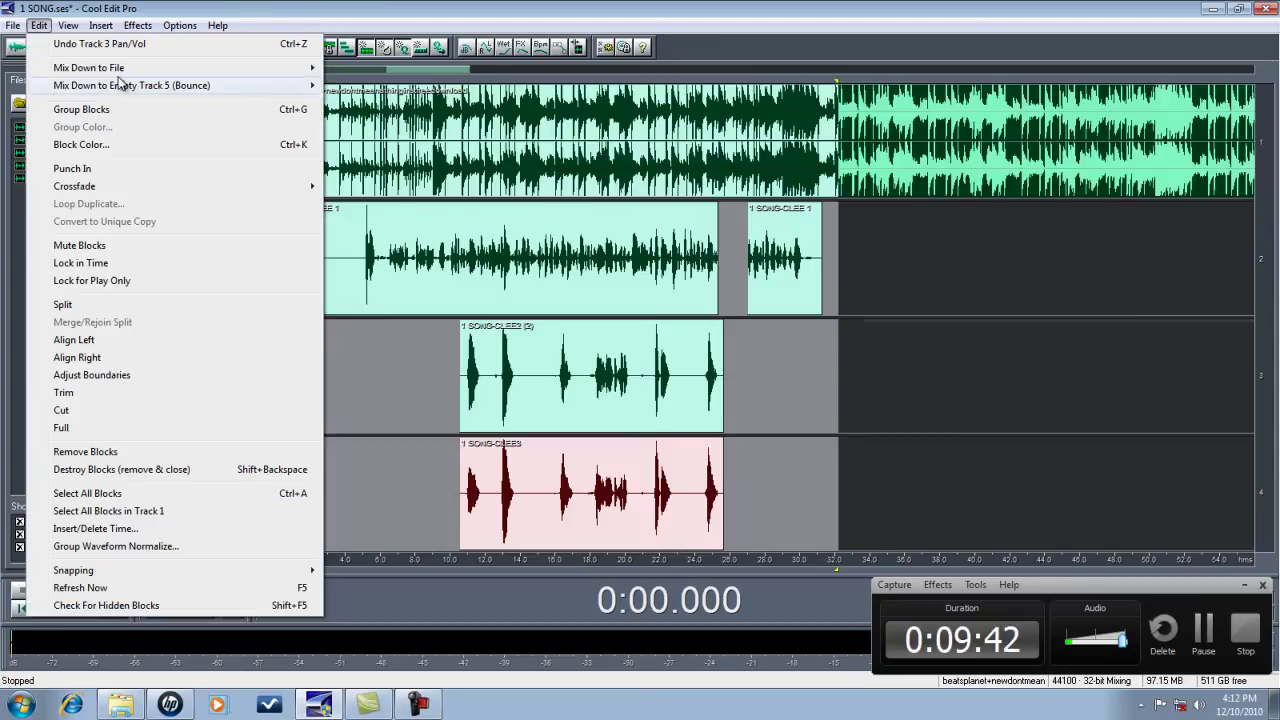
{"action": "left_click", "coordinate": [370, 68]}
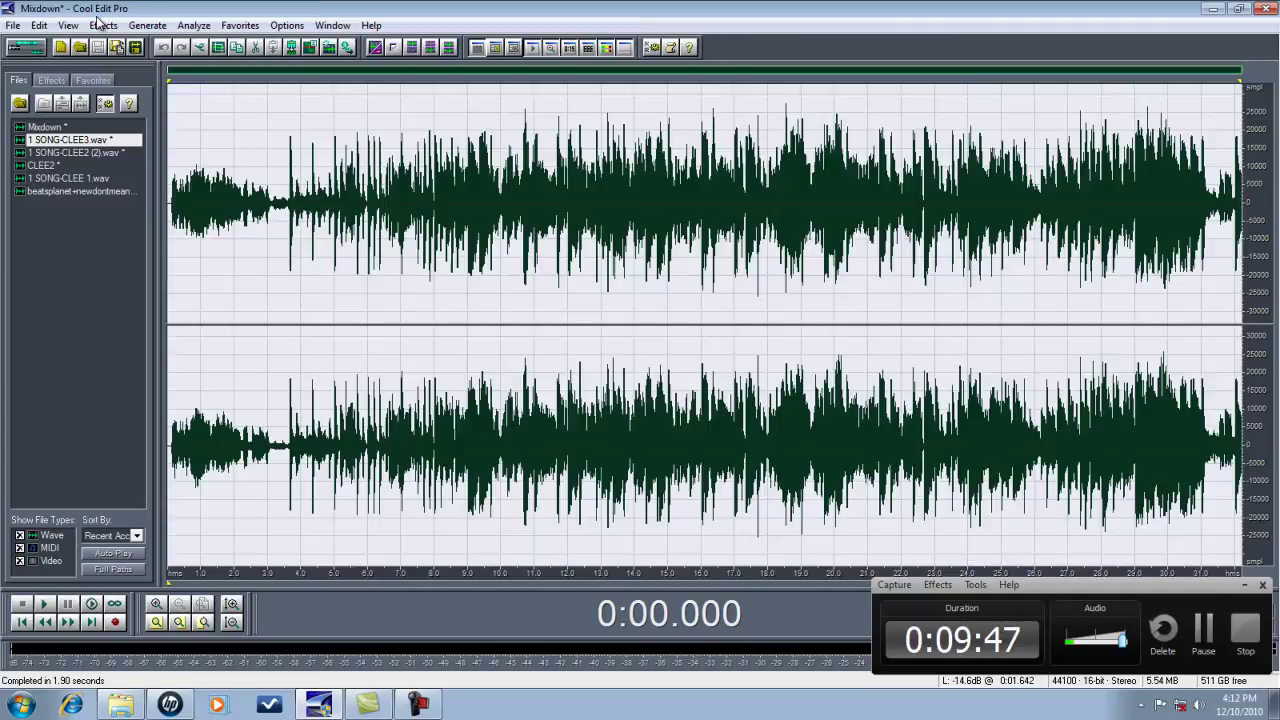
{"action": "left_click", "coordinate": [100, 22]}
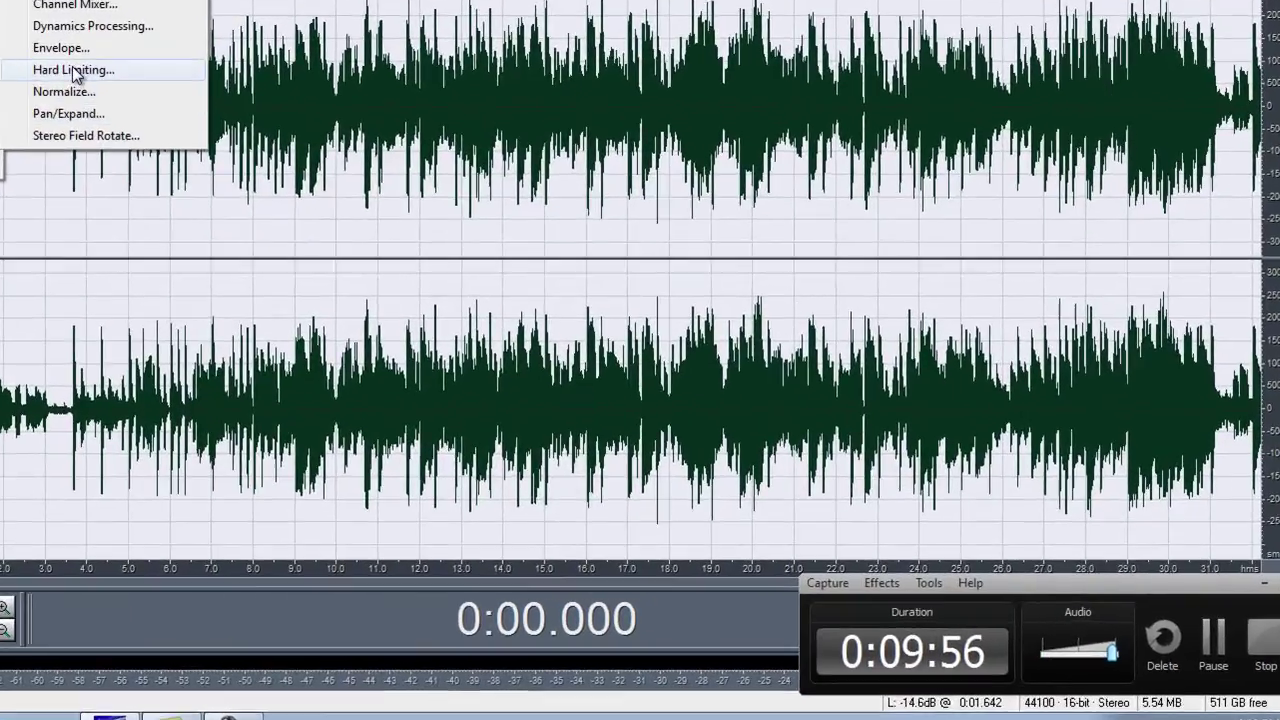
Apply Hard Limiting at -1 dB with a 3.5 dB input boost, after gathering statistics.
{"action": "left_click", "coordinate": [289, 173]}
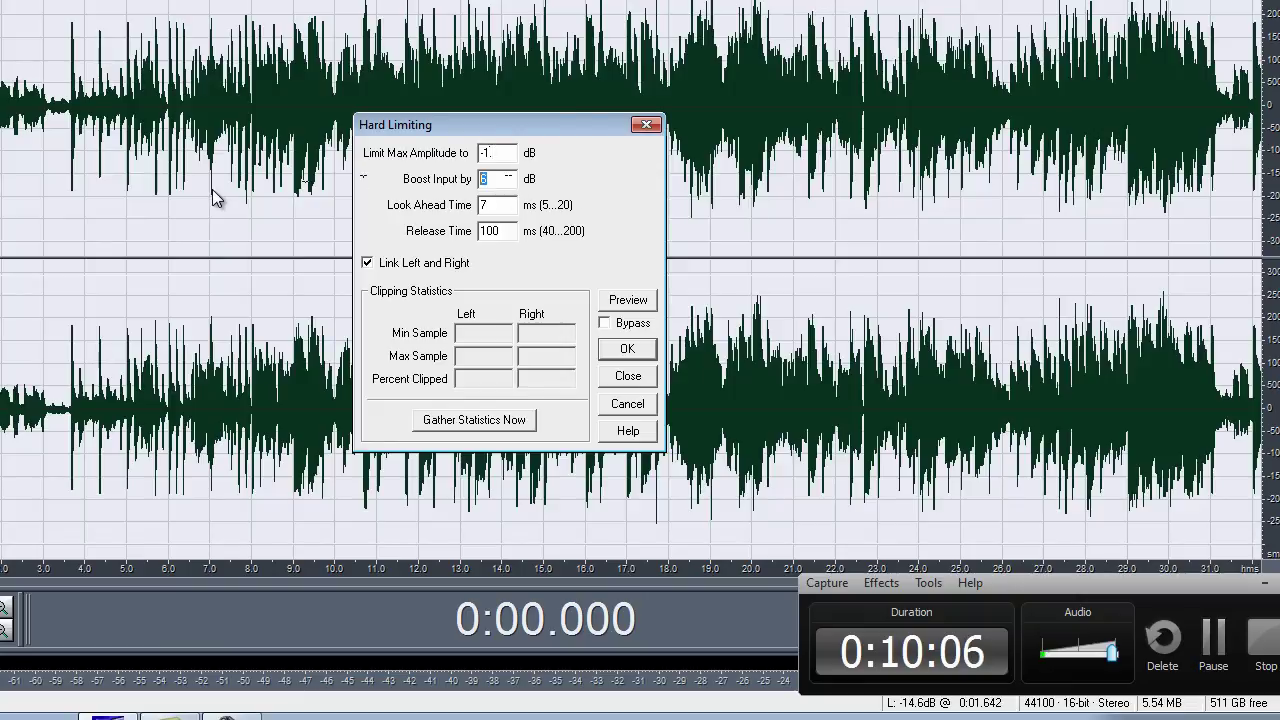
{"action": "type", "text": "3."}
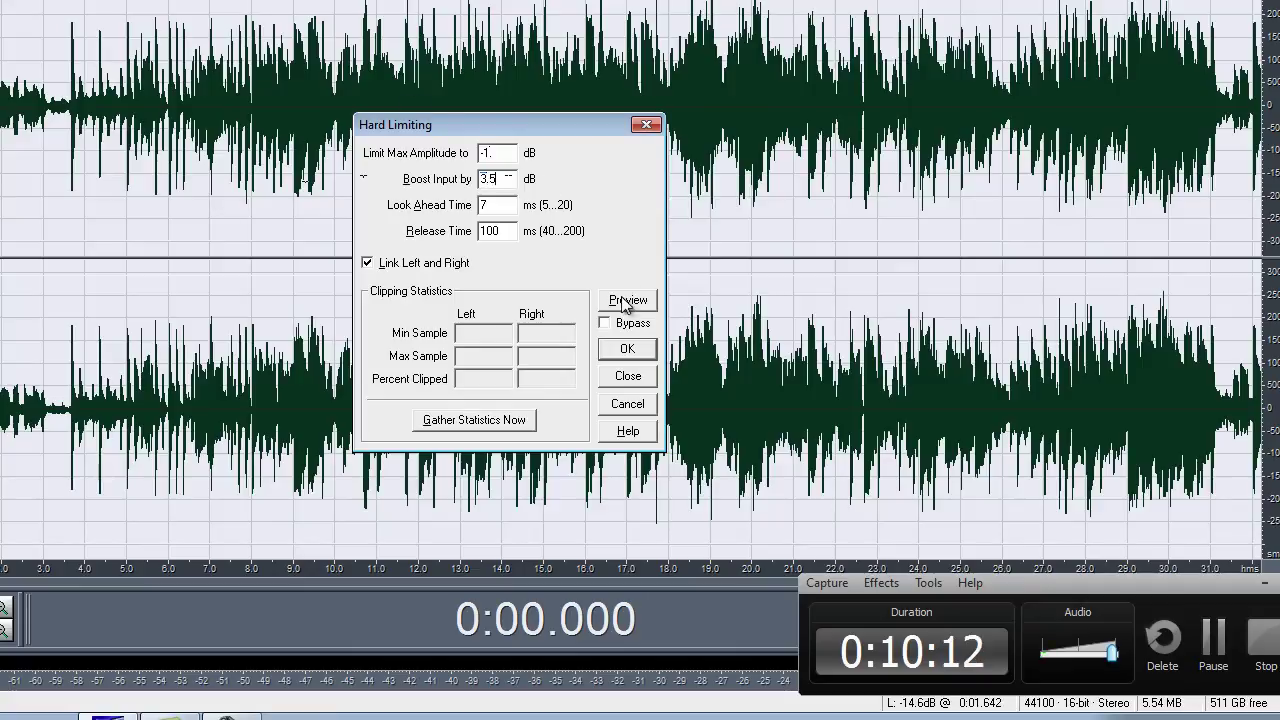
{"action": "left_click", "coordinate": [508, 425]}
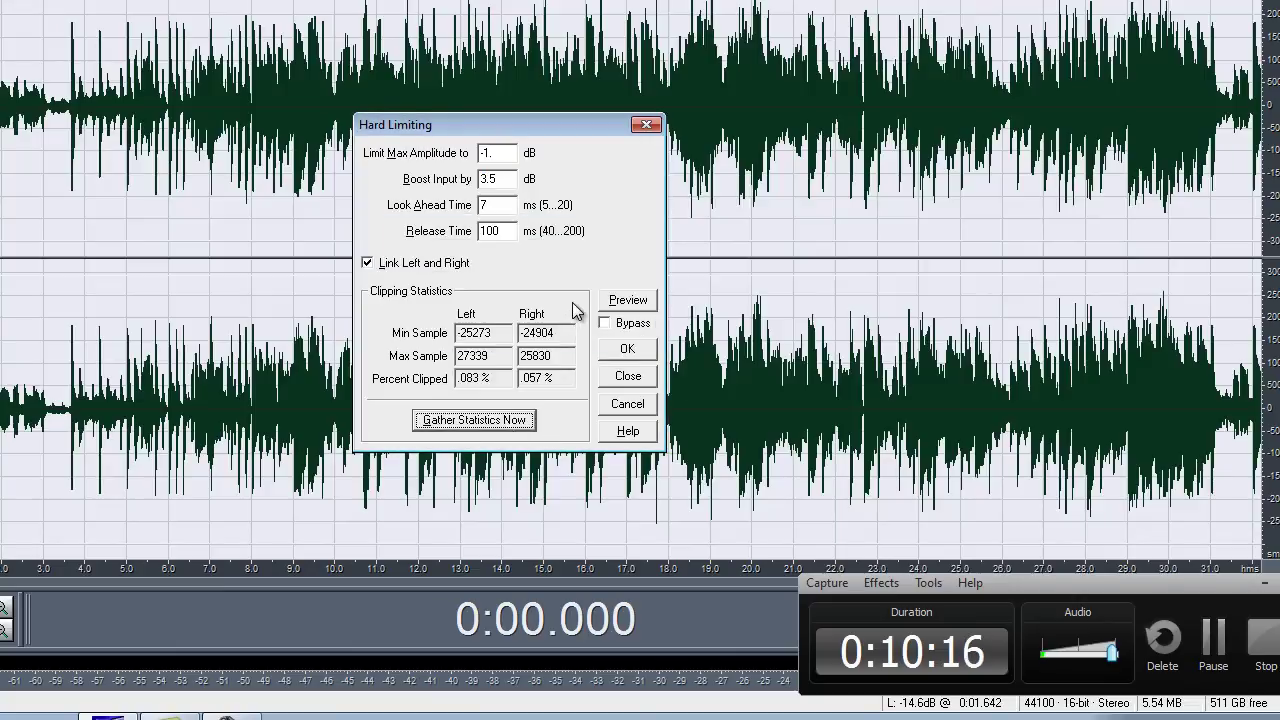
{"action": "left_click", "coordinate": [628, 349]}
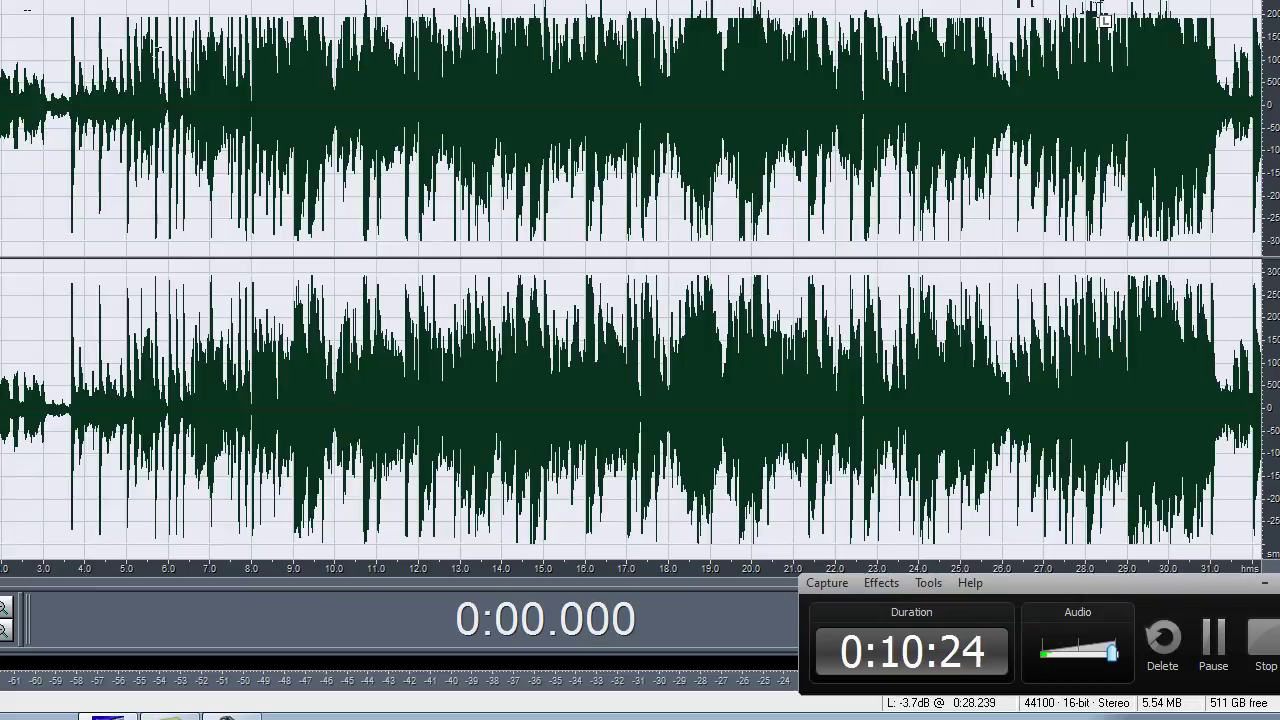
{"action": "double_click", "coordinate": [67, 103]}
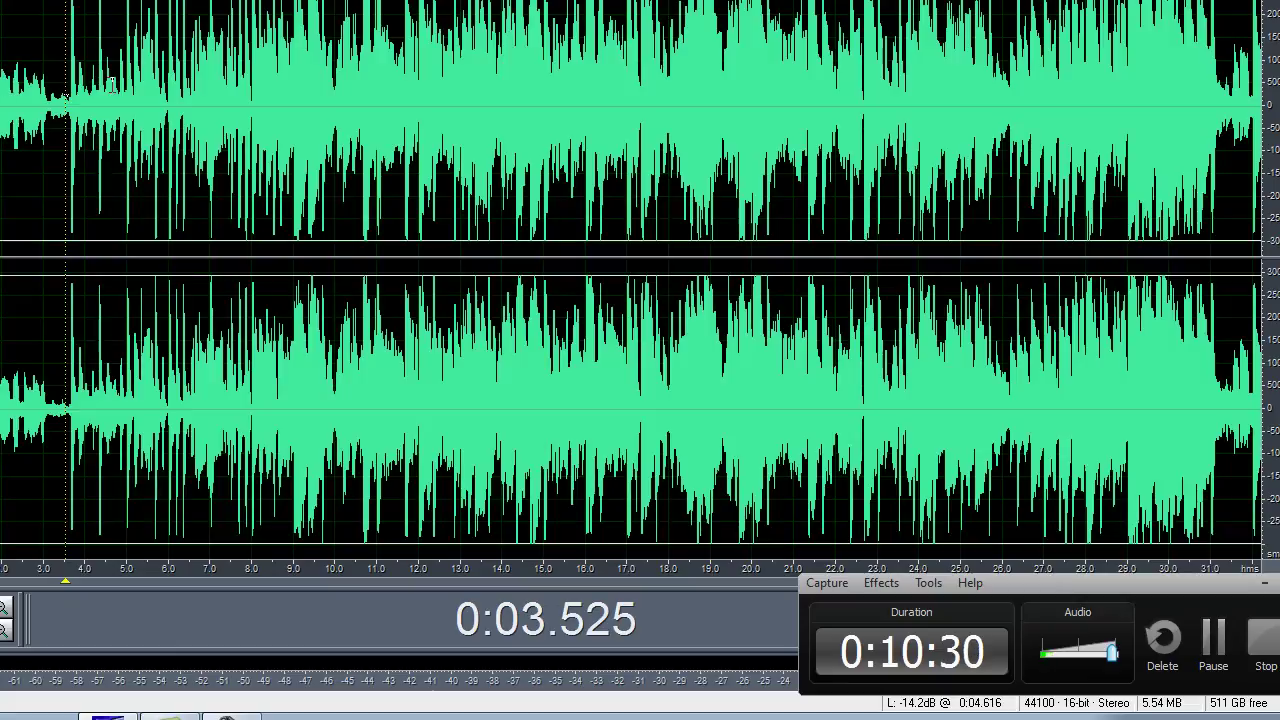
{"action": "key", "text": "space"}
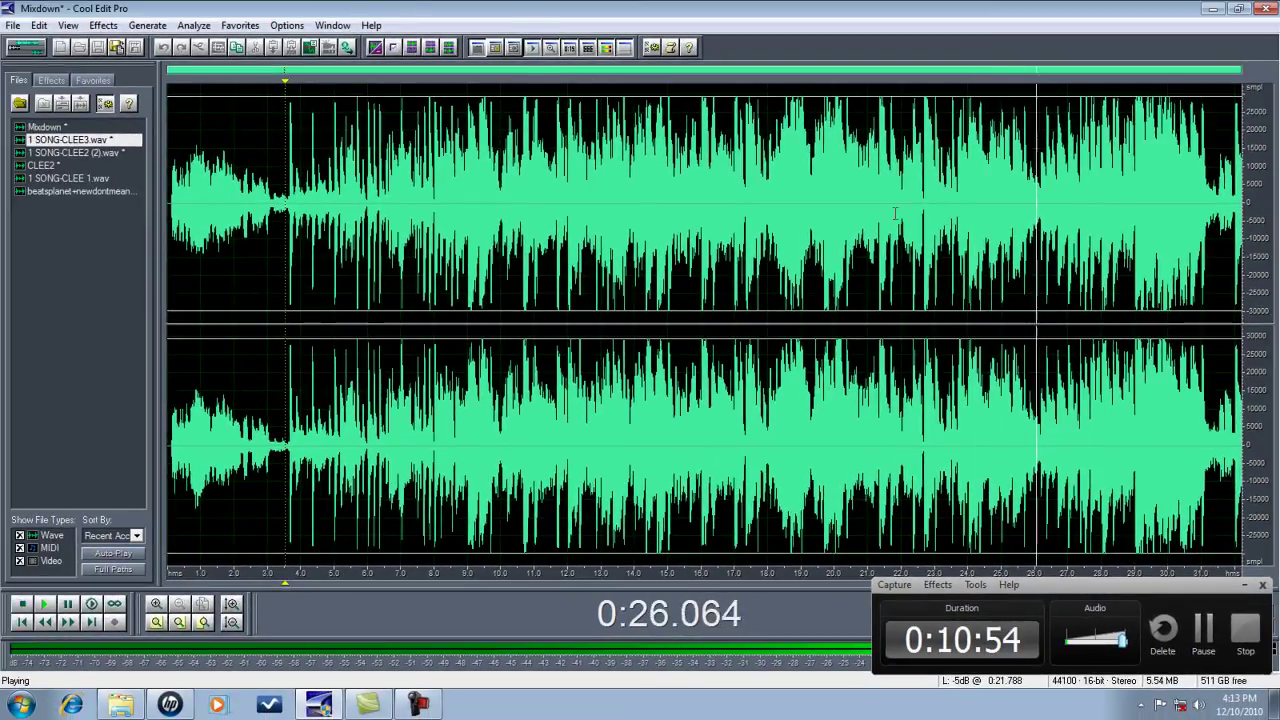
{"action": "key", "text": "space"}
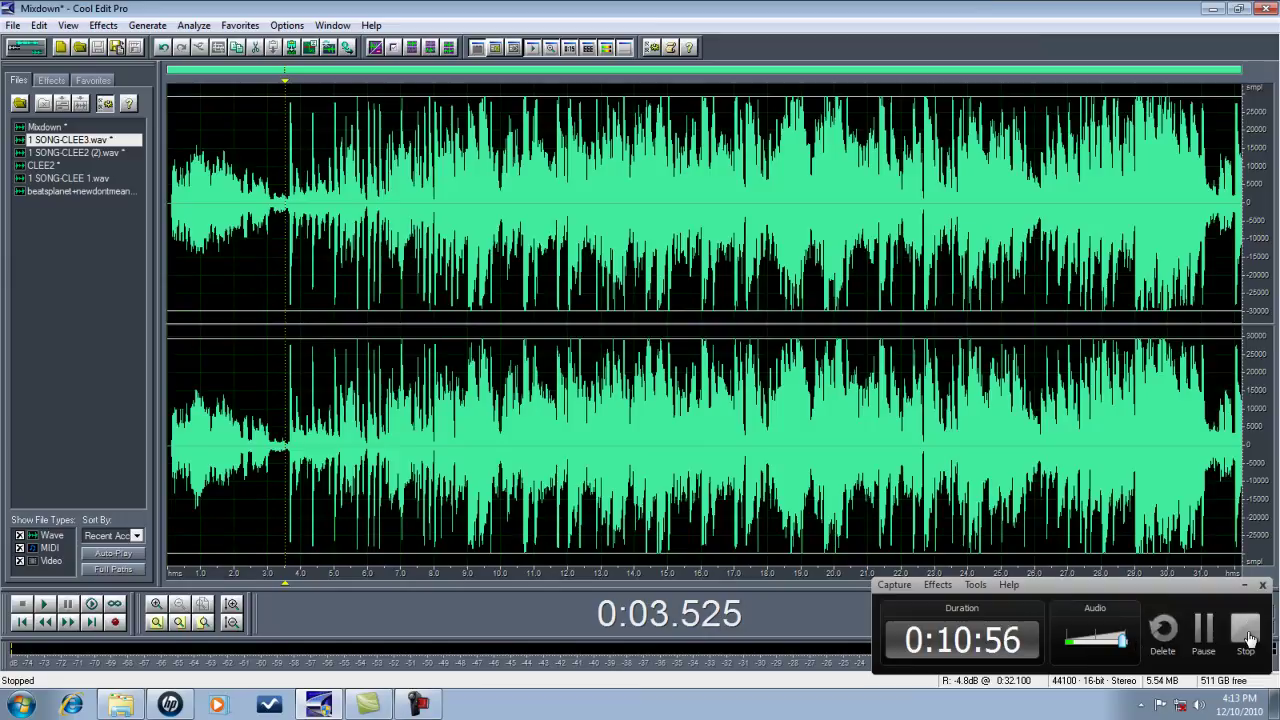